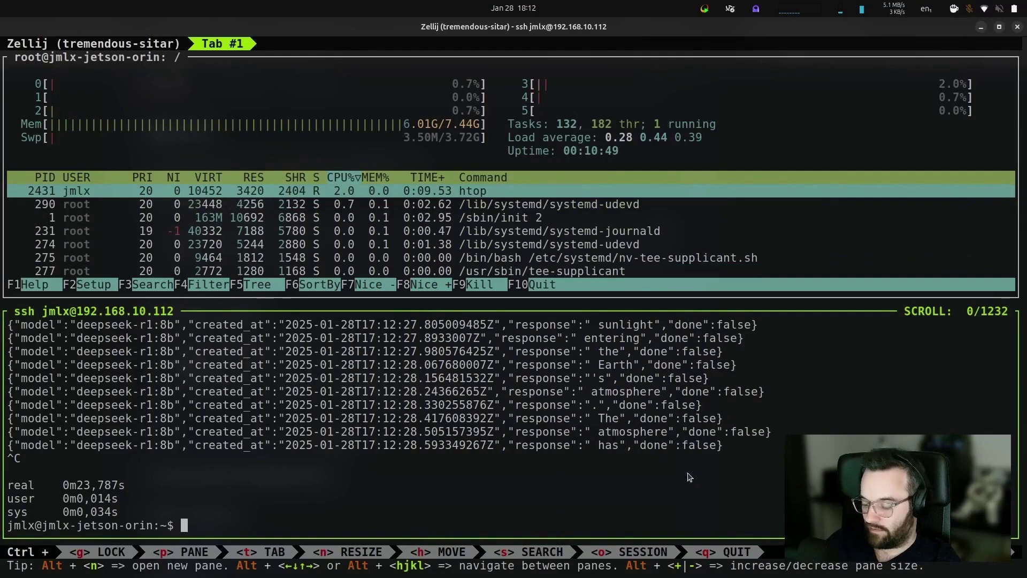
Step: Switch from the Zellij terminal to the Firefox window showing the Ollama GitHub README
{"action": "key", "text": "alt+Tab"}
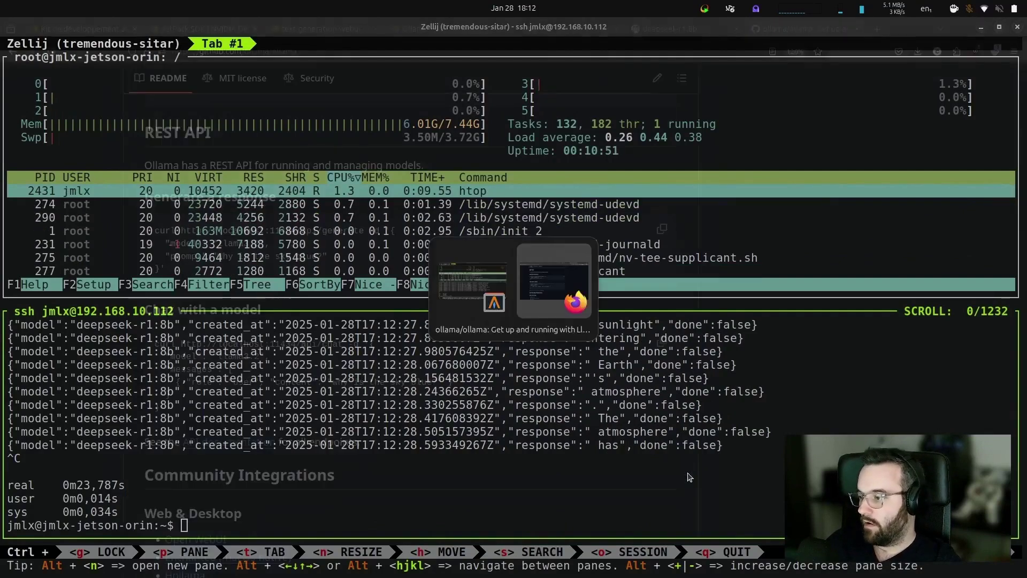
Step: Locate the Open WebUI docker run command in the Jetson AI Lab Ollama tutorial, then refocus Zellij's htop pane
{"action": "left_click", "coordinate": [431, 30]}
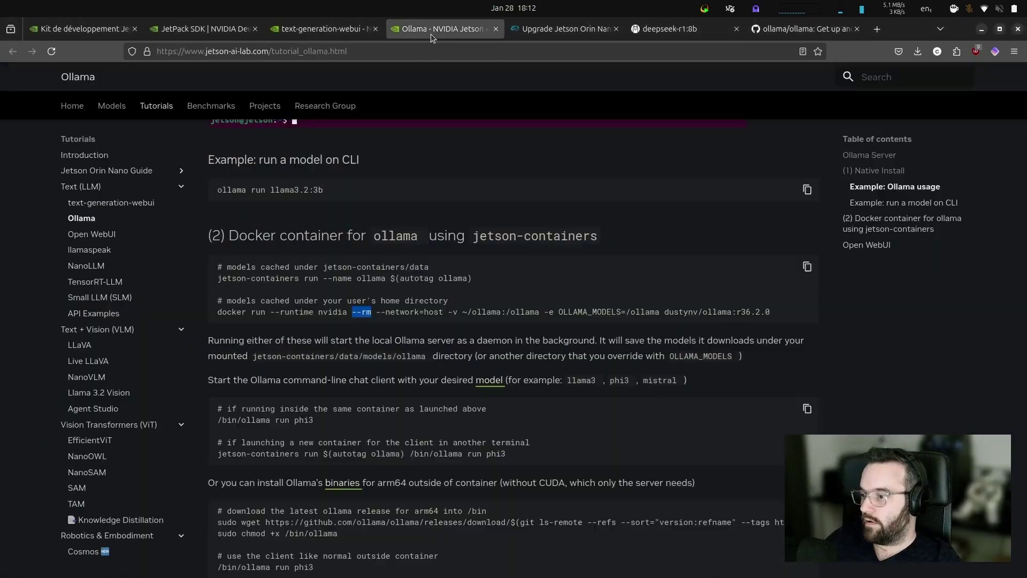
{"action": "scroll", "coordinate": [414, 233], "scroll_direction": "down", "scroll_amount": 5}
{"action": "scroll", "coordinate": [414, 238], "scroll_direction": "down", "scroll_amount": 2}
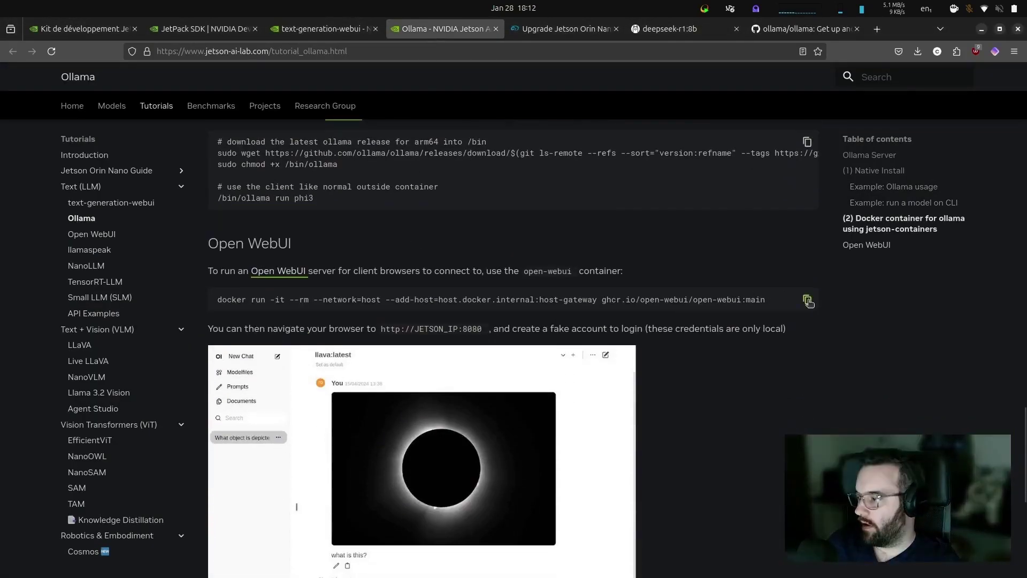
{"action": "key", "text": "alt+Tab"}
{"action": "key", "text": "alt+Up"}
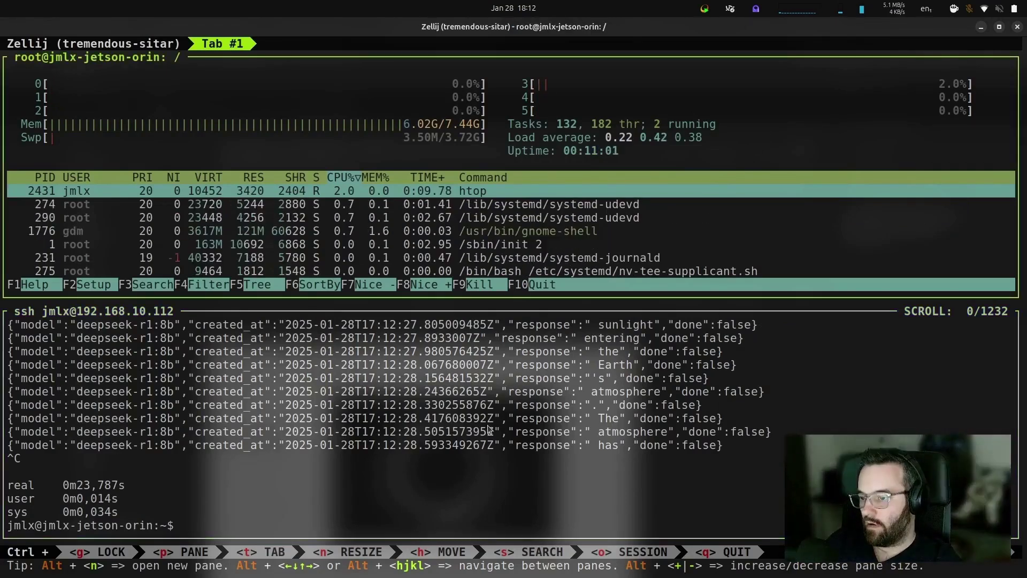
Step: Quit htop and run the pasted Open WebUI docker run command in the top pane
{"action": "key", "text": "q"}
{"action": "type", "text": "docker run -it --rm --network=host --add-host=host.docker.internal:host-gateway ghcr.io/open-webui/open-webui:main"}
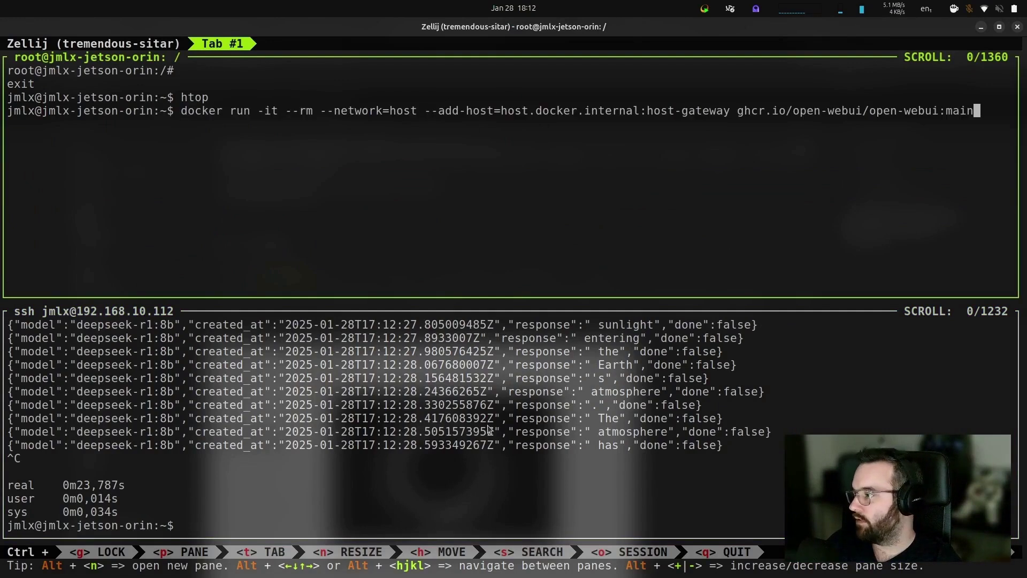
{"action": "key", "text": "Return"}
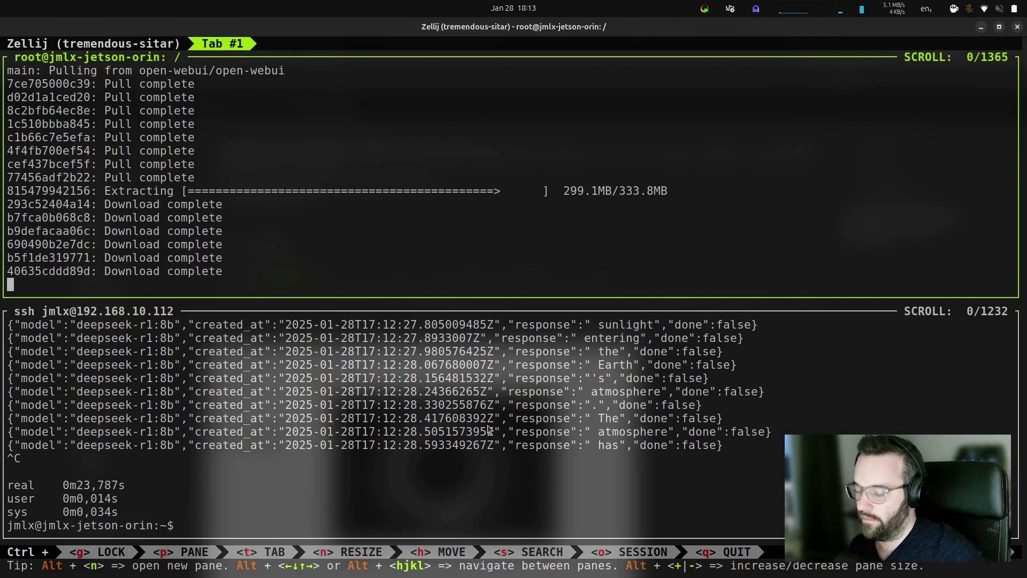
Step: Browse the deepseek-r1:8b model page in Firefox
{"action": "key", "text": "alt+Tab"}
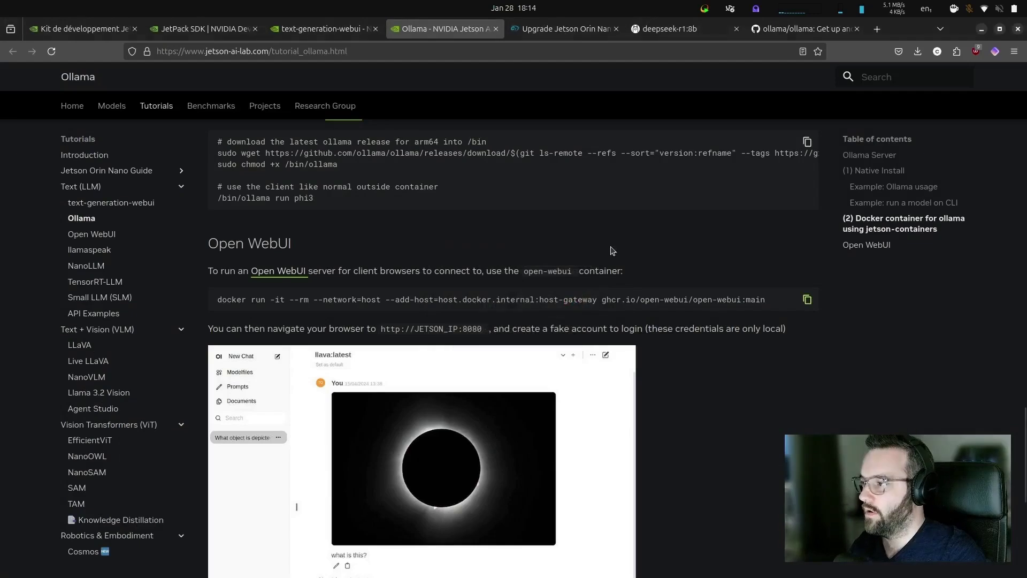
{"action": "left_click", "coordinate": [676, 33]}
{"action": "scroll", "coordinate": [840, 324], "scroll_direction": "down", "scroll_amount": 3}
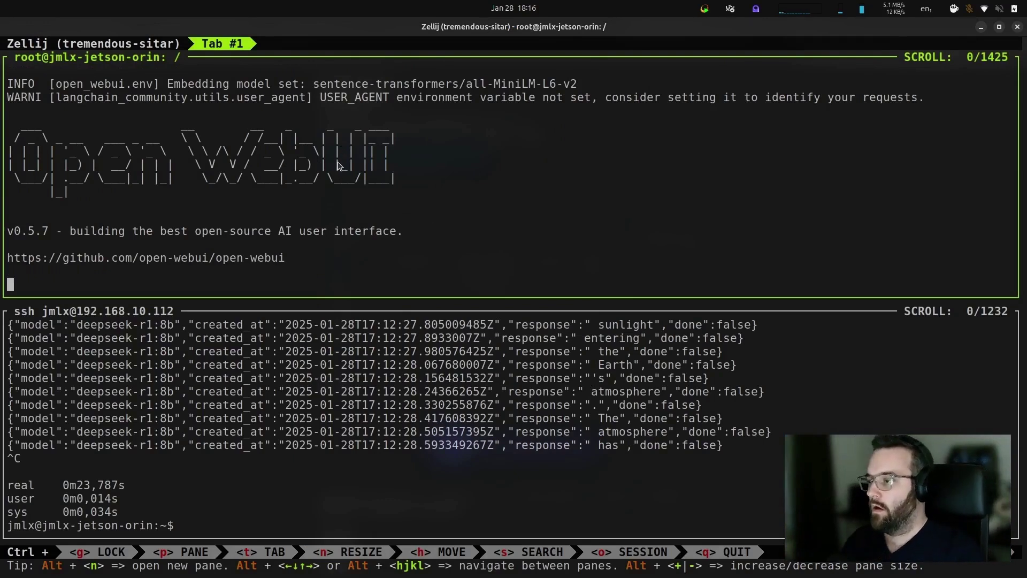
Step: Scroll the top pane's Open WebUI startup log back to the docker run command, then glance at Firefox
{"action": "scroll", "coordinate": [333, 166], "scroll_direction": "up", "scroll_amount": 12}
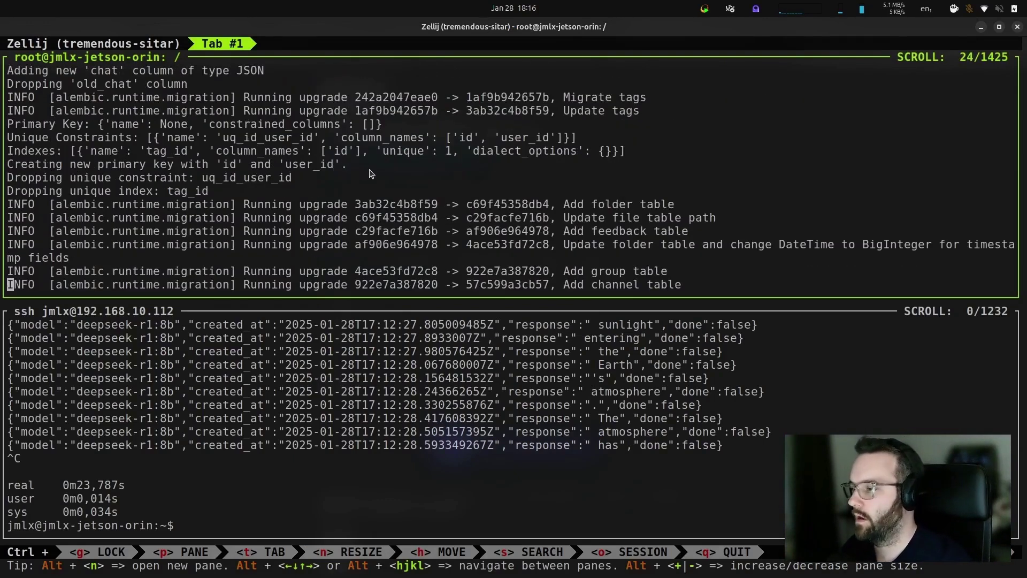
{"action": "scroll", "coordinate": [372, 176], "scroll_direction": "up", "scroll_amount": 6}
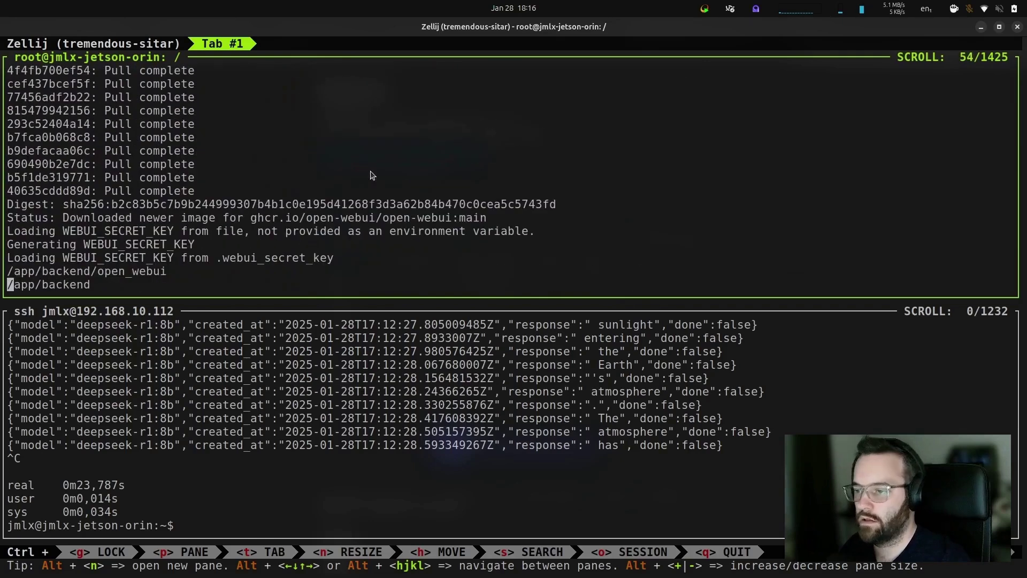
{"action": "scroll", "coordinate": [373, 176], "scroll_direction": "up", "scroll_amount": 6}
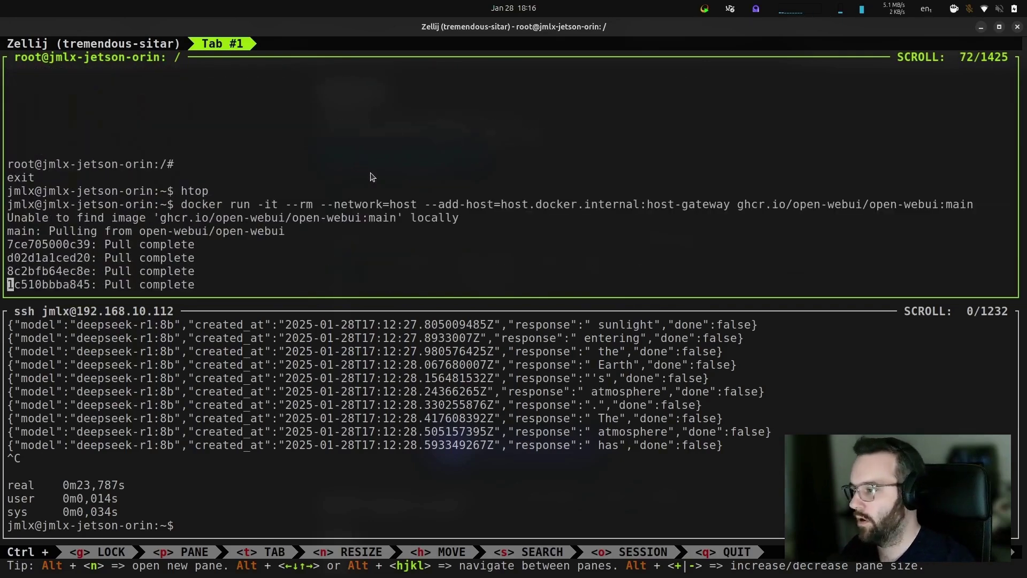
{"action": "scroll", "coordinate": [373, 177], "scroll_direction": "down", "scroll_amount": 10}
{"action": "scroll", "coordinate": [373, 177], "scroll_direction": "up", "scroll_amount": 2}
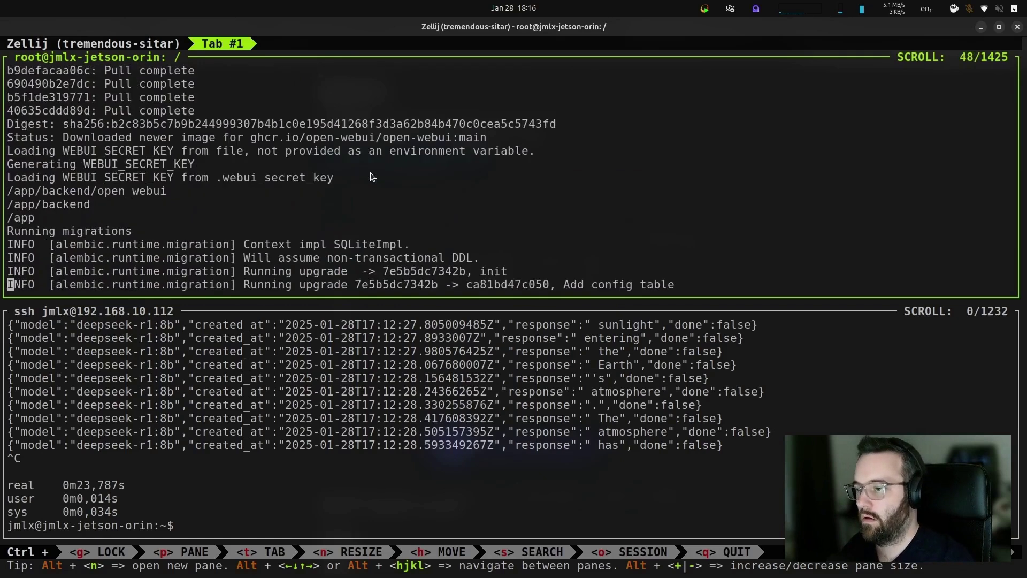
{"action": "scroll", "coordinate": [373, 177], "scroll_direction": "down", "scroll_amount": 16}
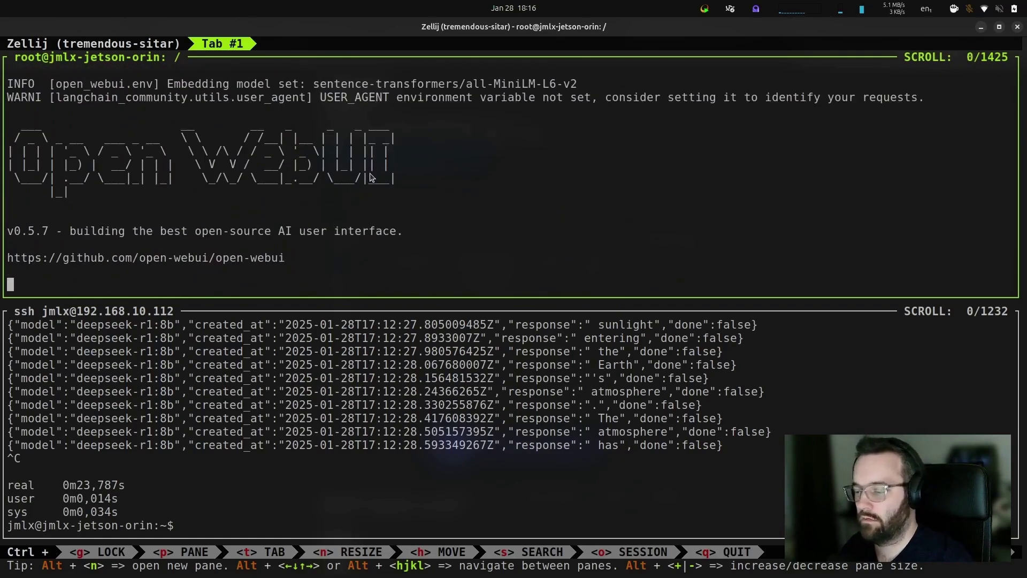
{"action": "key", "text": "alt+Tab"}
{"action": "key", "text": "alt+Tab"}
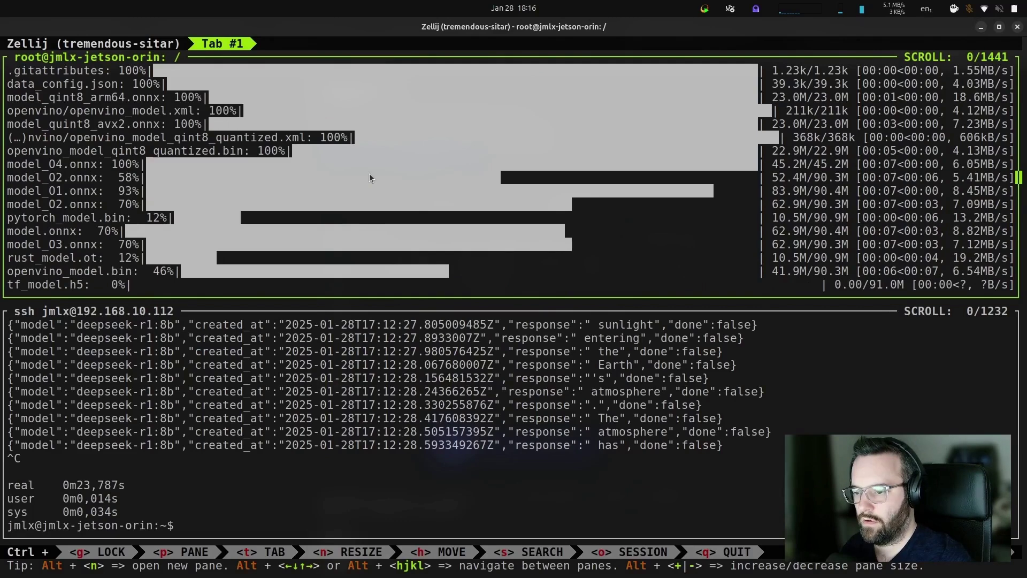
Step: Find the Open WebUI section of the Ollama Jetson tutorial and highlight its :8080 port before returning
{"action": "key", "text": "alt+Tab"}
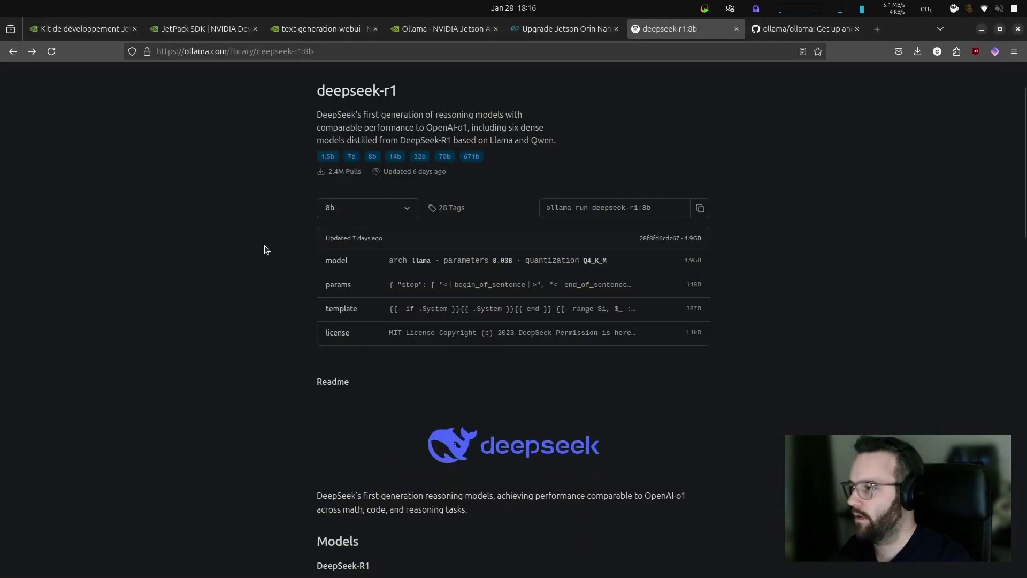
{"action": "left_click", "coordinate": [439, 29]}
{"action": "left_click", "coordinate": [313, 30]}
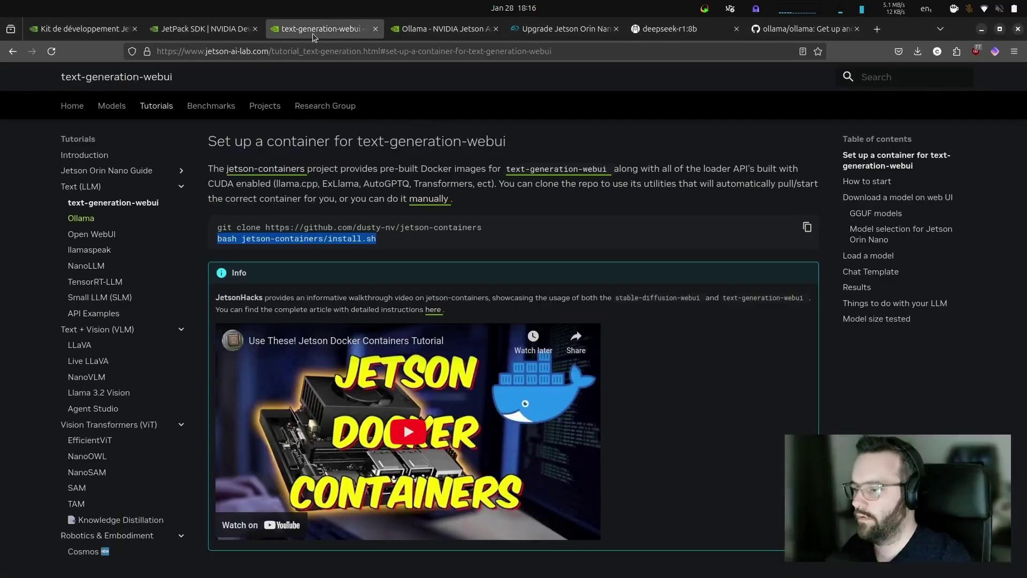
{"action": "left_click", "coordinate": [230, 29]}
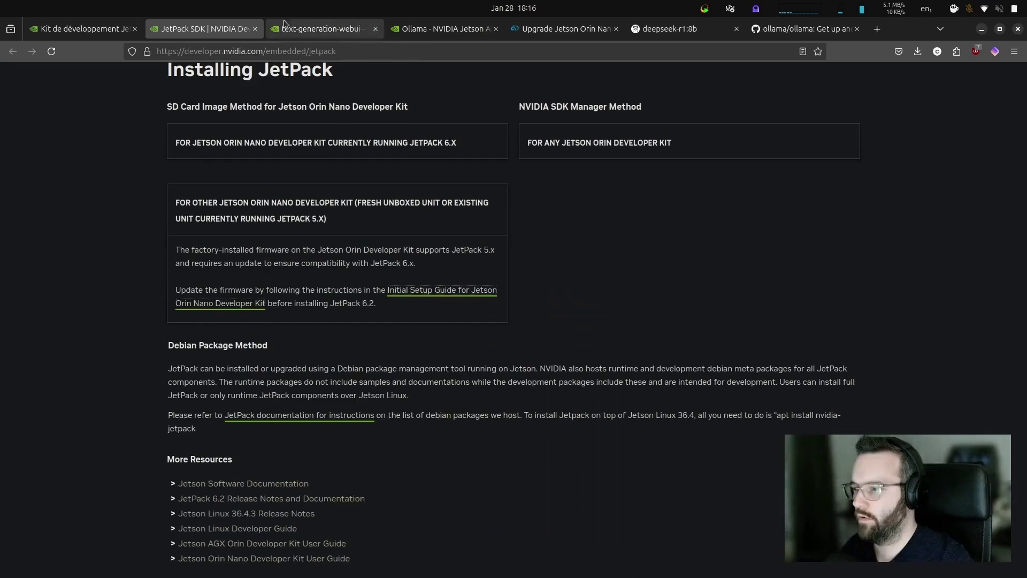
{"action": "left_click", "coordinate": [310, 29]}
{"action": "left_click", "coordinate": [397, 29]}
{"action": "scroll", "coordinate": [438, 113], "scroll_direction": "down", "scroll_amount": 5}
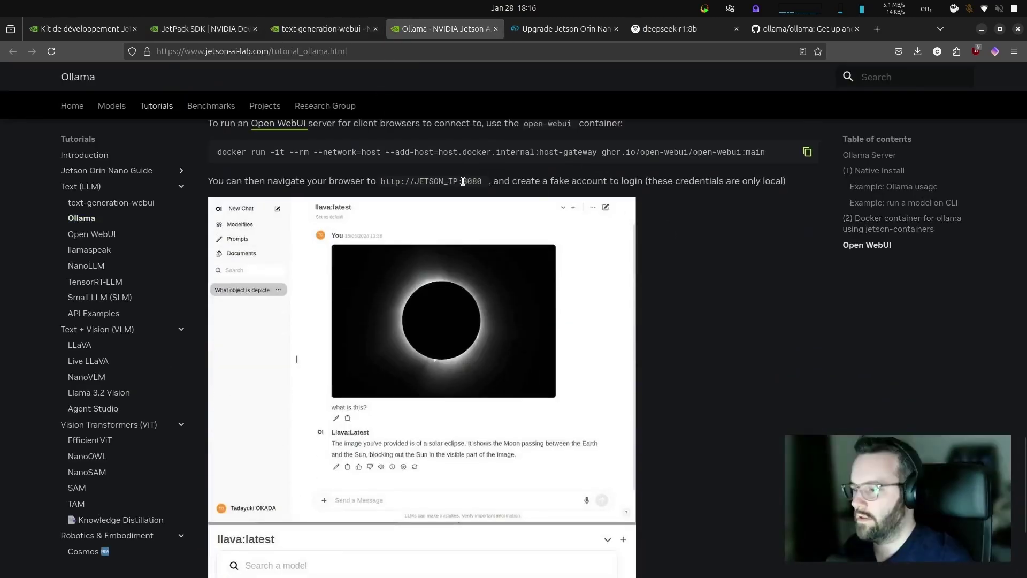
{"action": "left_click_drag", "start_coordinate": [464, 181], "coordinate": [479, 180]}
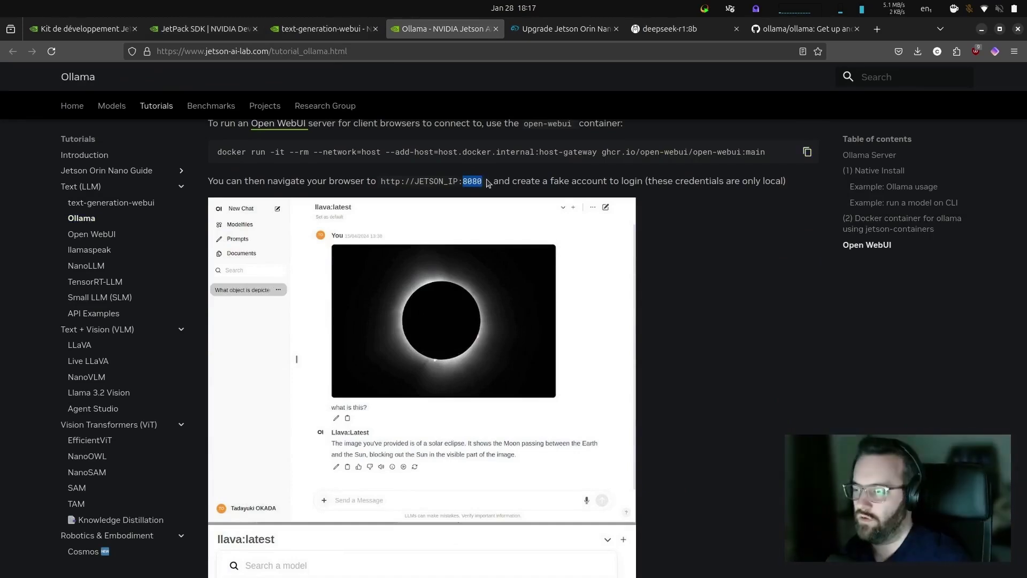
{"action": "key", "text": "alt+Tab"}
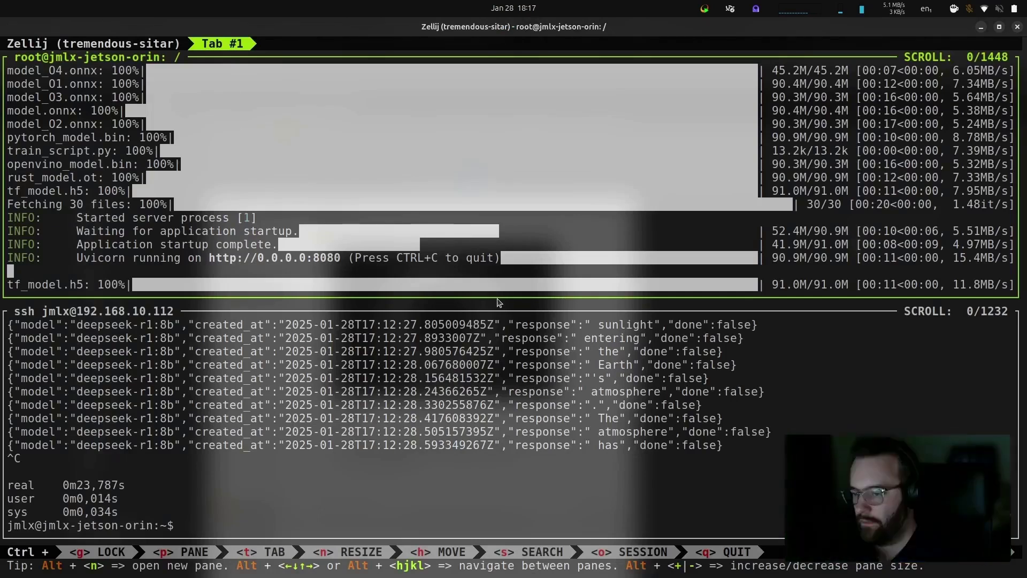
Step: Log out of the Jetson ssh session and recall the previous ssh command
{"action": "left_click", "coordinate": [81, 315]}
{"action": "scroll", "coordinate": [160, 332], "scroll_direction": "up", "scroll_amount": 12}
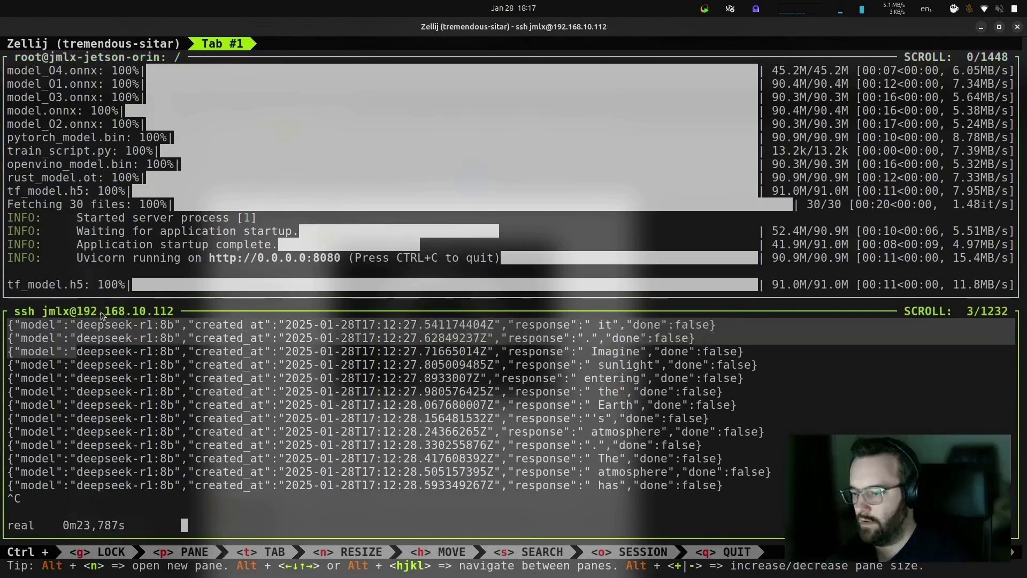
{"action": "scroll", "coordinate": [101, 332], "scroll_direction": "down", "scroll_amount": 8}
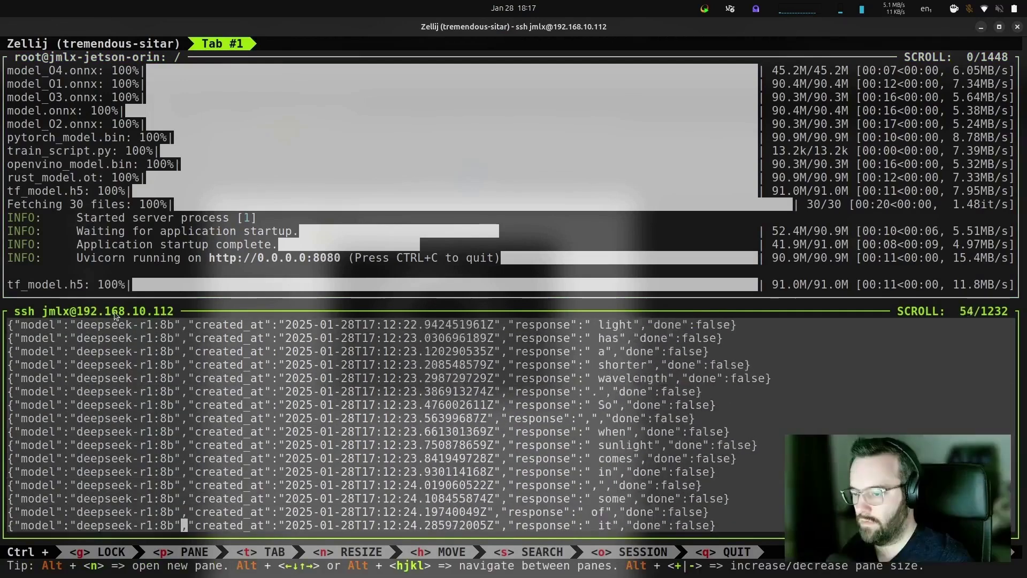
{"action": "key", "text": "ctrl+c"}
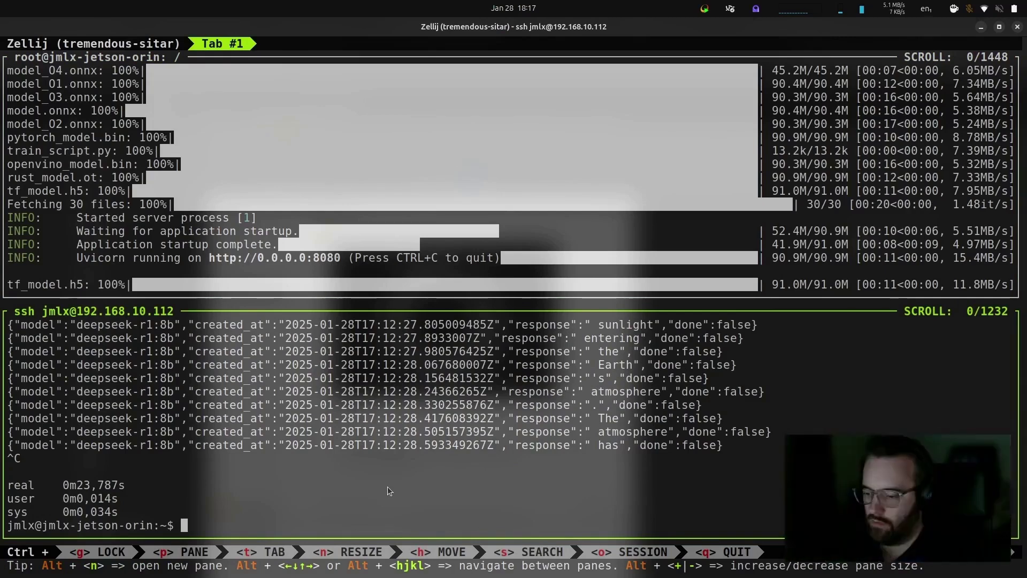
{"action": "key", "text": "ctrl+d"}
{"action": "key", "text": "Up"}
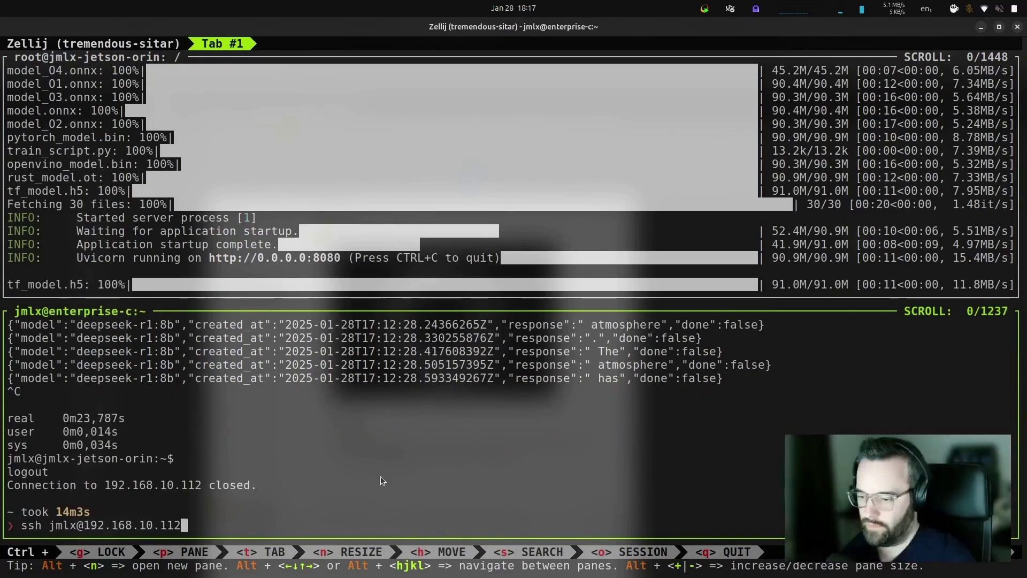
Step: Copy the IP 192.168.10.112 and load 192.168.10.112:8080 in a new Firefox tab
{"action": "left_click_drag", "start_coordinate": [85, 528], "coordinate": [185, 528]}
{"action": "key", "text": "alt+Tab"}
{"action": "key", "text": "ctrl+t"}
{"action": "key", "text": "ctrl+v"}
{"action": "type", "text": ":8080"}
{"action": "key", "text": "Return"}
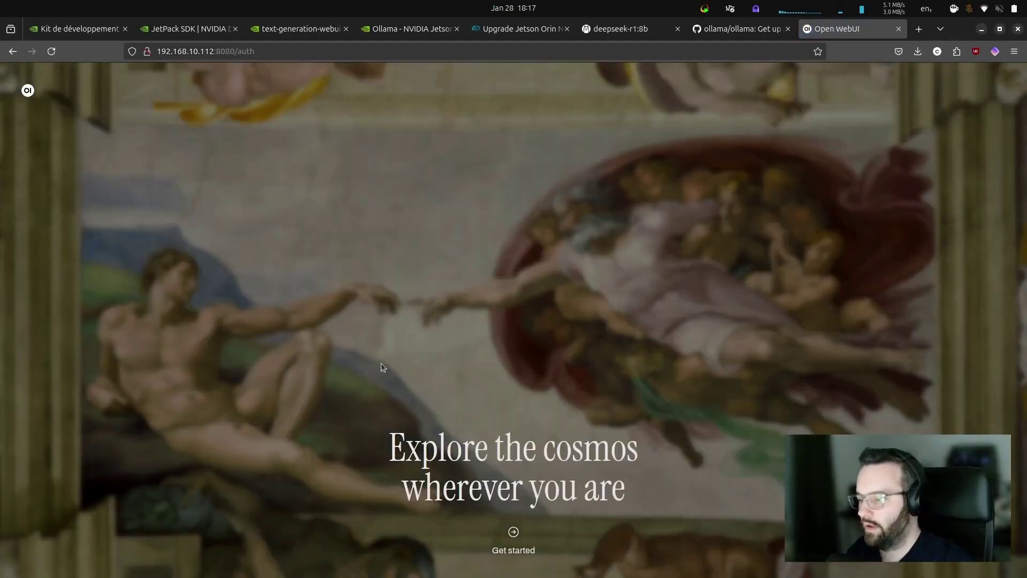
Step: Create the Open WebUI admin account with the admin's details and dismiss the release notes
{"action": "left_click", "coordinate": [515, 534]}
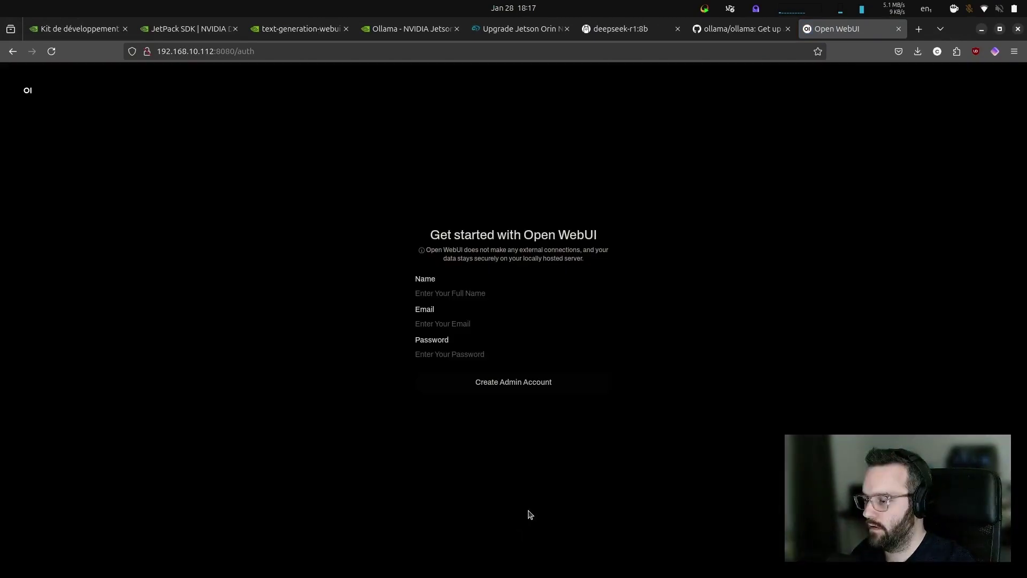
{"action": "left_click", "coordinate": [471, 295]}
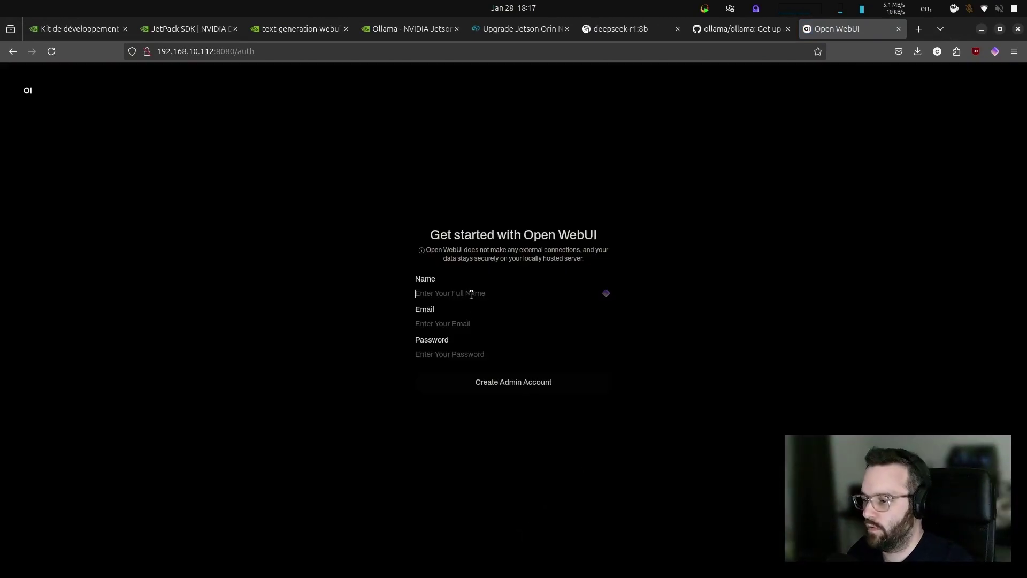
{"action": "type", "text": "JMLX"}
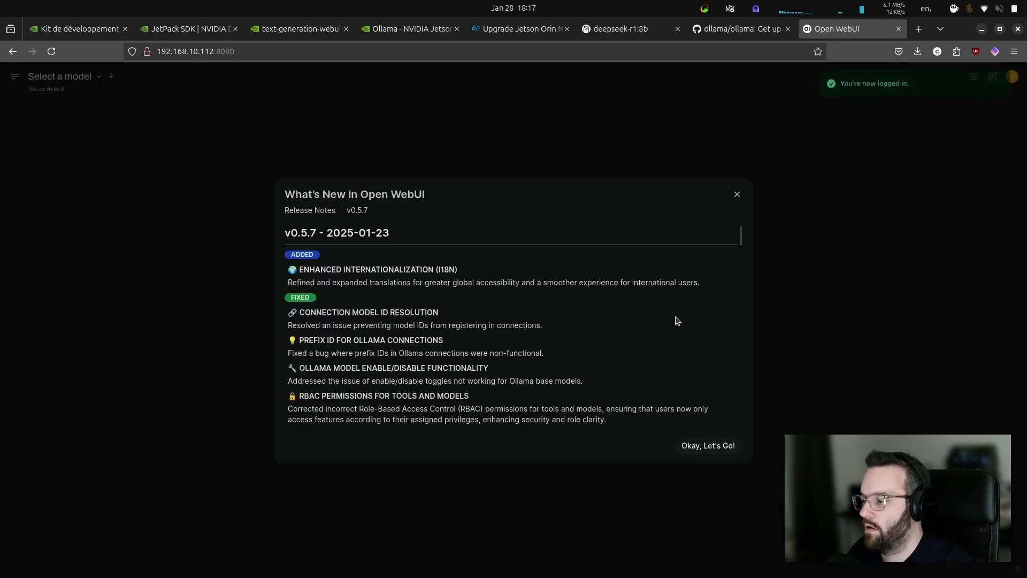
{"action": "scroll", "coordinate": [680, 321], "scroll_direction": "down", "scroll_amount": 10}
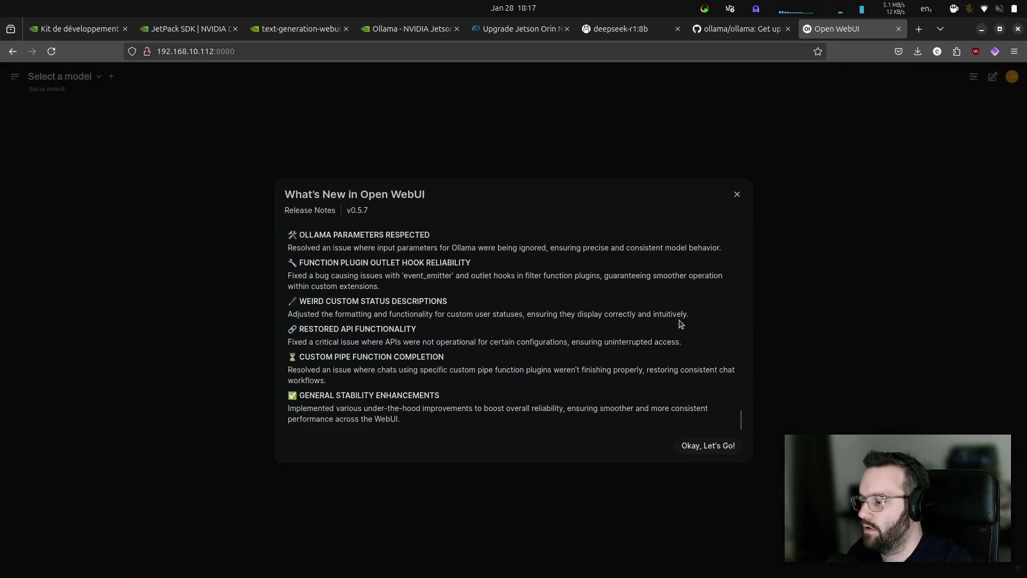
{"action": "left_click", "coordinate": [695, 444]}
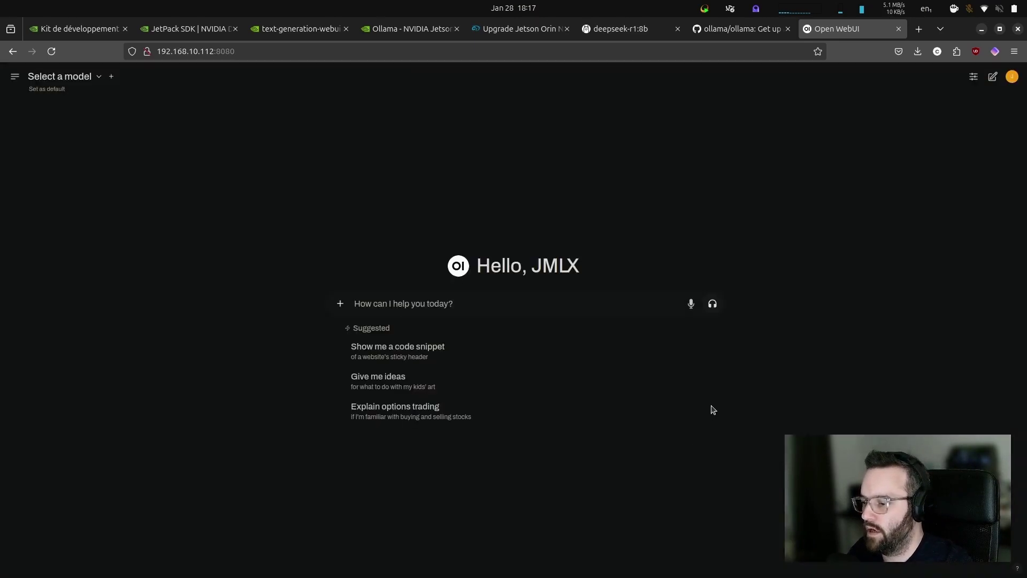
Step: Check the empty model list, close it, and add a second model slot to the chat
{"action": "left_click", "coordinate": [89, 77]}
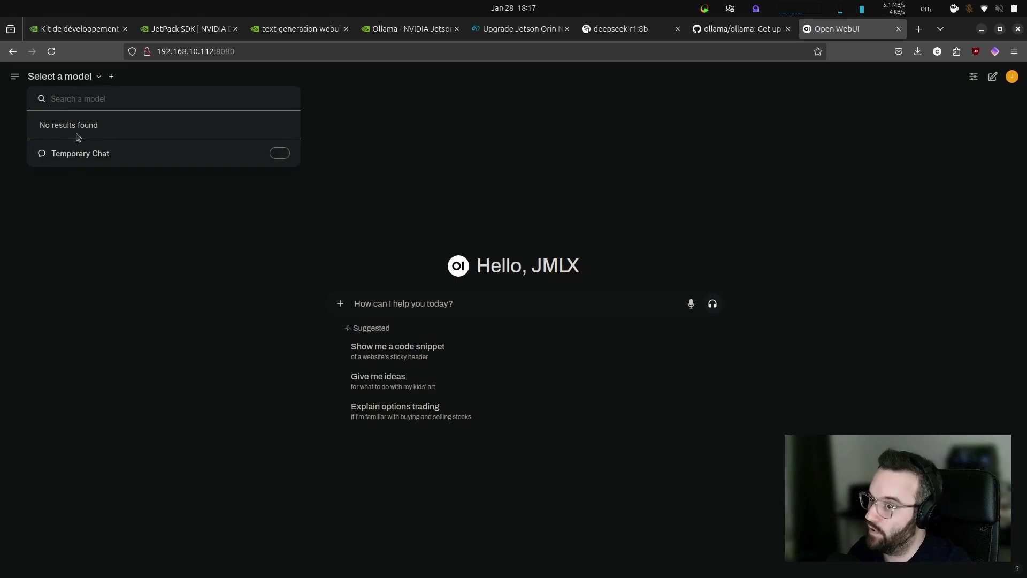
{"action": "key", "text": "Escape"}
{"action": "left_click", "coordinate": [112, 76]}
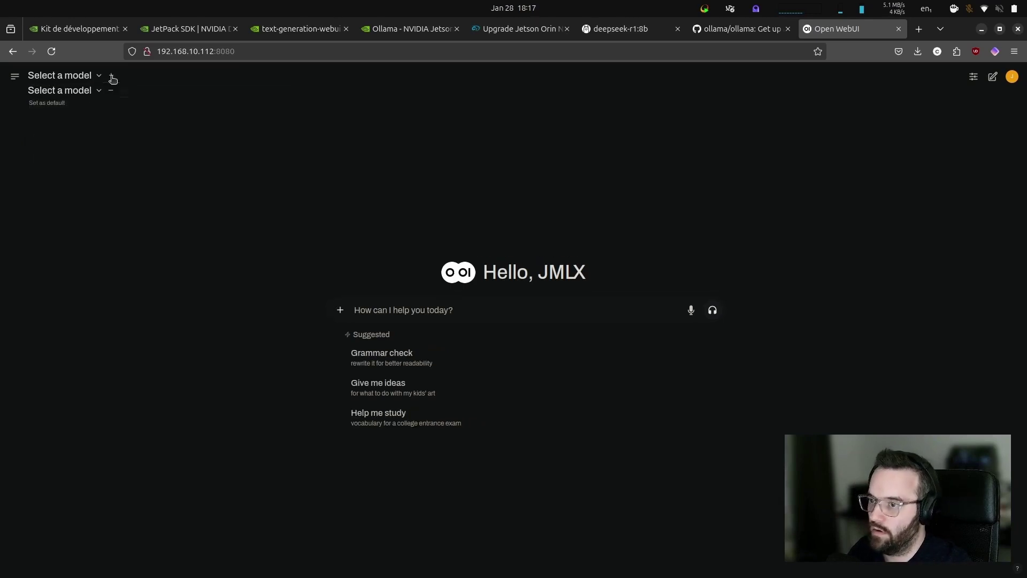
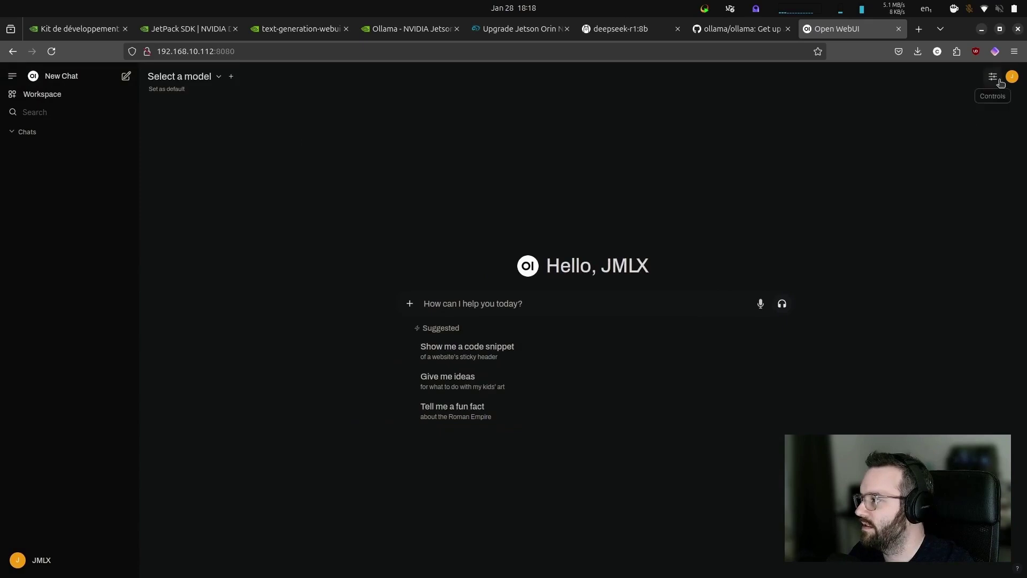
Step: Toggle the System Prompt section, then close the Chat Controls panel
{"action": "left_click", "coordinate": [983, 141]}
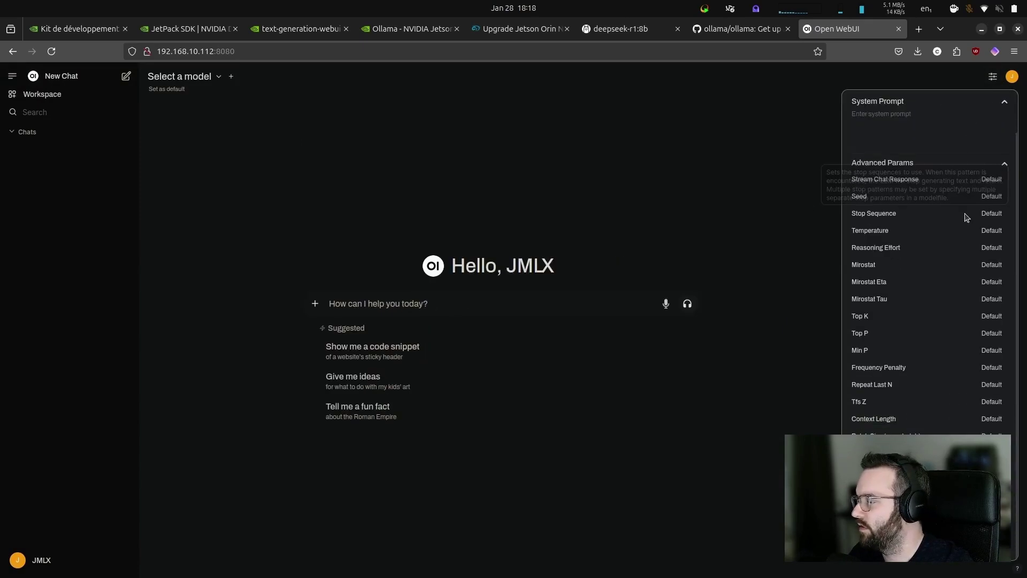
{"action": "left_click", "coordinate": [988, 140]}
{"action": "left_click", "coordinate": [1007, 107]}
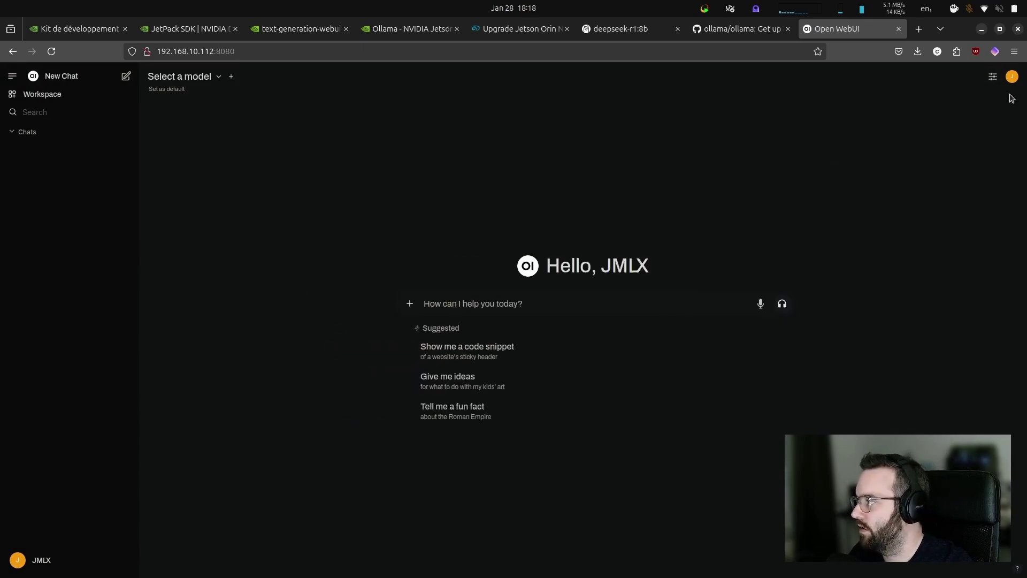
Step: Open Settings from the account menu, then bring the Ollama Jetson tutorial tab to front
{"action": "left_click", "coordinate": [1012, 78]}
{"action": "left_click", "coordinate": [981, 102]}
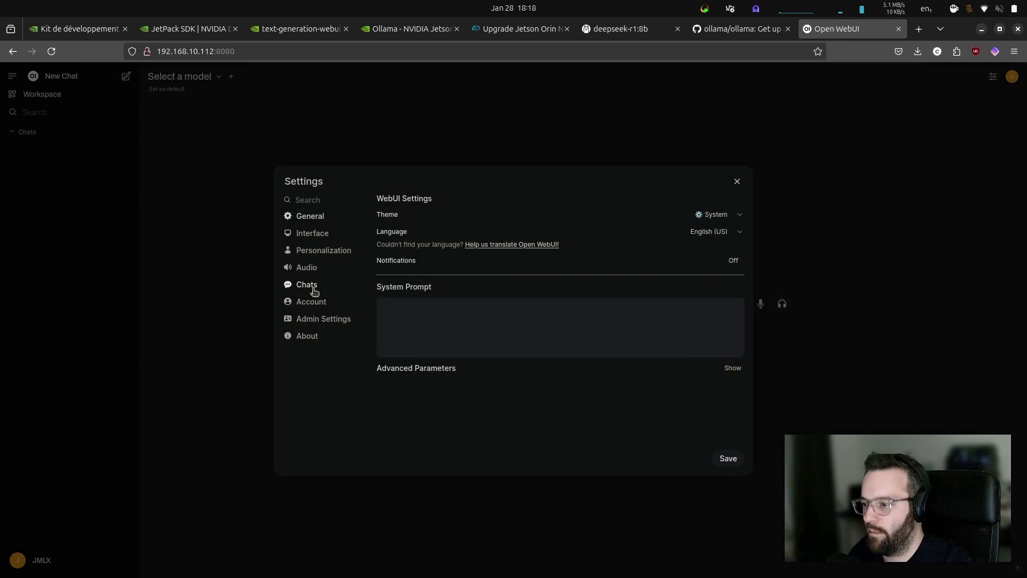
{"action": "left_click", "coordinate": [407, 29]}
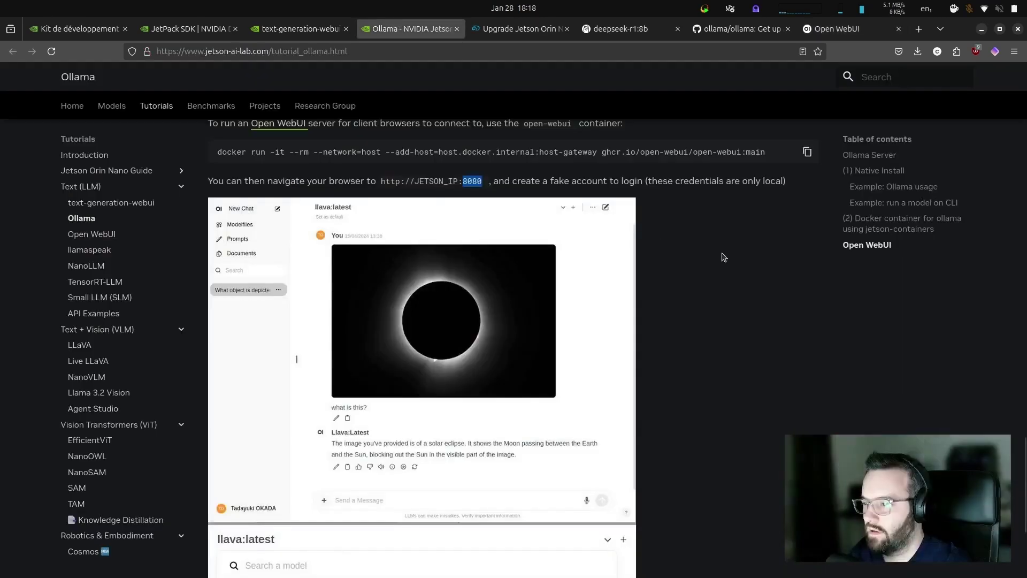
Step: Review the tutorial's Open WebUI section and model list, then return to Open WebUI Settings
{"action": "scroll", "coordinate": [724, 259], "scroll_direction": "down", "scroll_amount": 3}
{"action": "scroll", "coordinate": [726, 261], "scroll_direction": "down", "scroll_amount": 1}
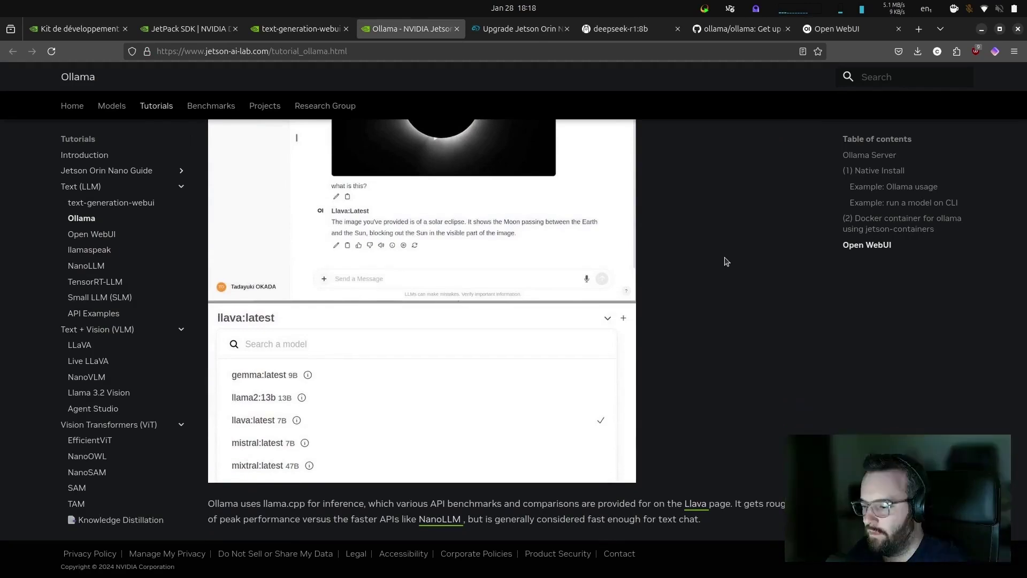
{"action": "scroll", "coordinate": [726, 261], "scroll_direction": "up", "scroll_amount": 4}
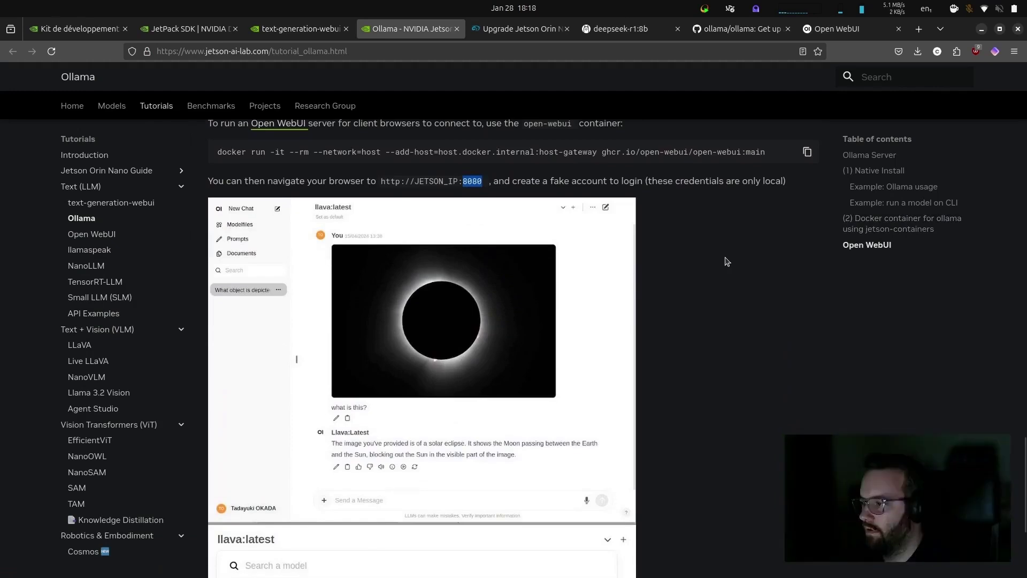
{"action": "left_click", "coordinate": [845, 28]}
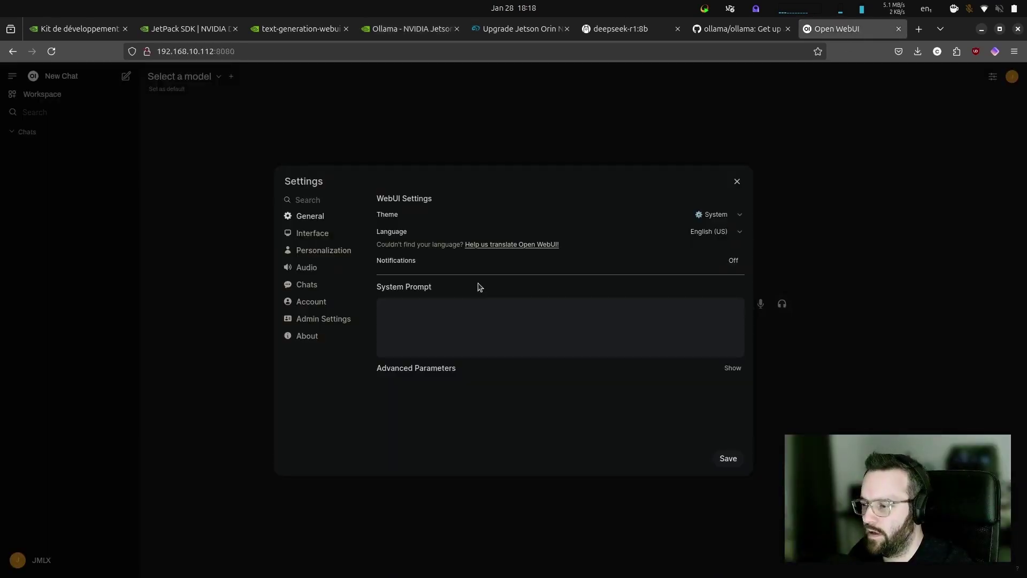
Step: Look over the Chats and General settings, including Advanced Parameters, then open Admin Settings
{"action": "left_click", "coordinate": [307, 284]}
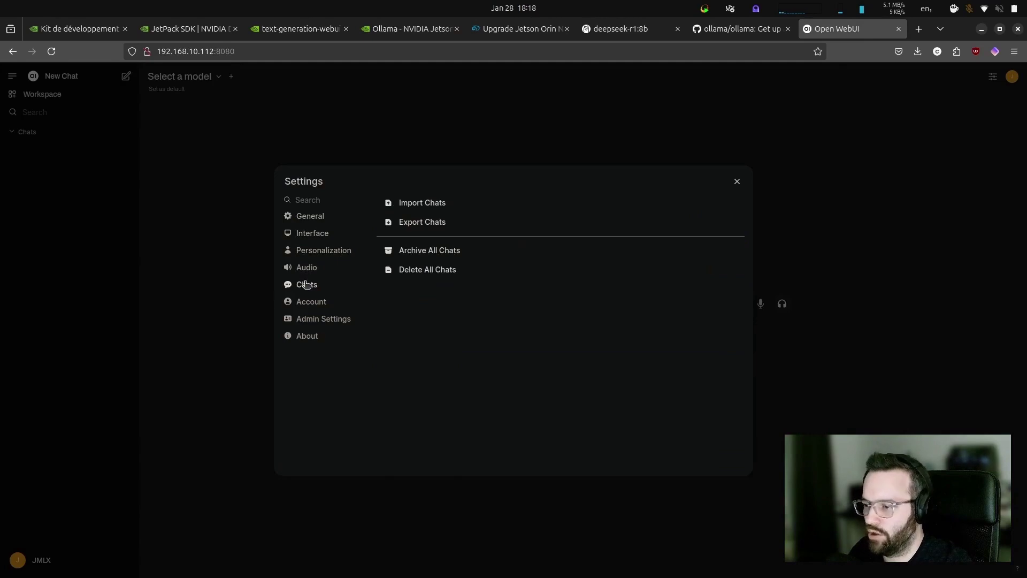
{"action": "left_click", "coordinate": [316, 221]}
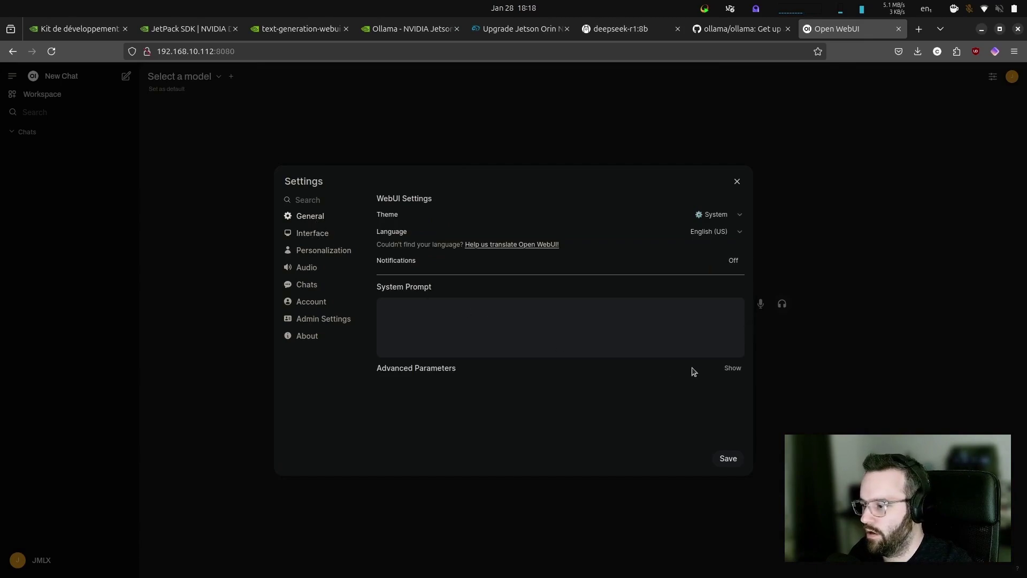
{"action": "left_click", "coordinate": [732, 368]}
{"action": "scroll", "coordinate": [609, 417], "scroll_direction": "down", "scroll_amount": 5}
{"action": "scroll", "coordinate": [624, 415], "scroll_direction": "down", "scroll_amount": 3}
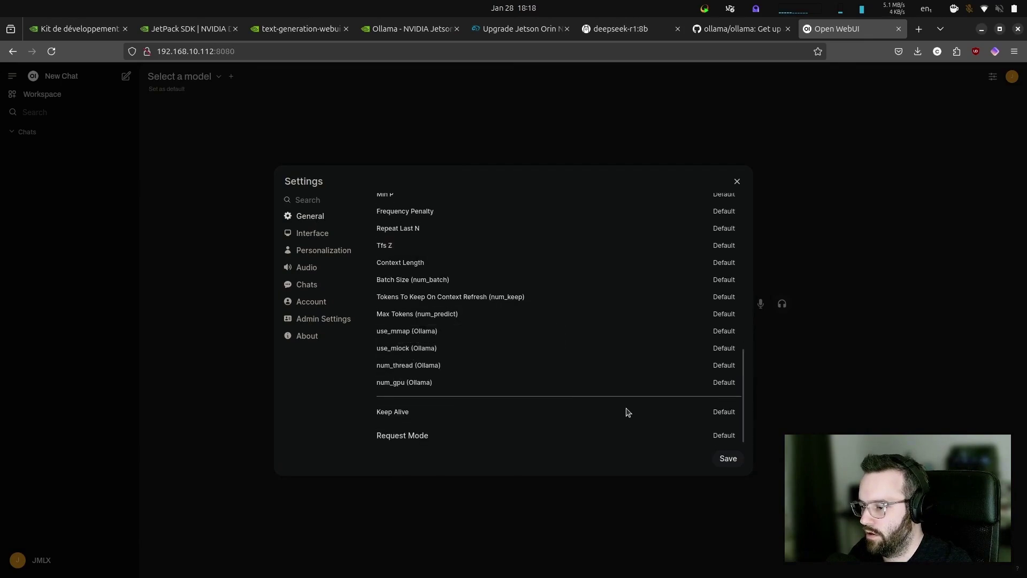
{"action": "scroll", "coordinate": [551, 369], "scroll_direction": "up", "scroll_amount": 8}
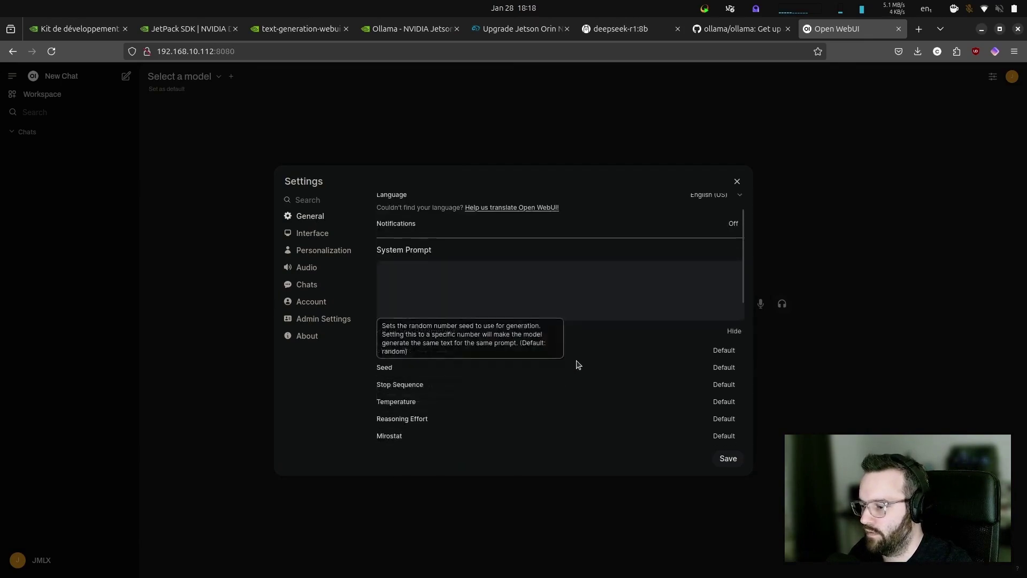
{"action": "scroll", "coordinate": [575, 367], "scroll_direction": "down", "scroll_amount": 8}
{"action": "scroll", "coordinate": [578, 369], "scroll_direction": "up", "scroll_amount": 8}
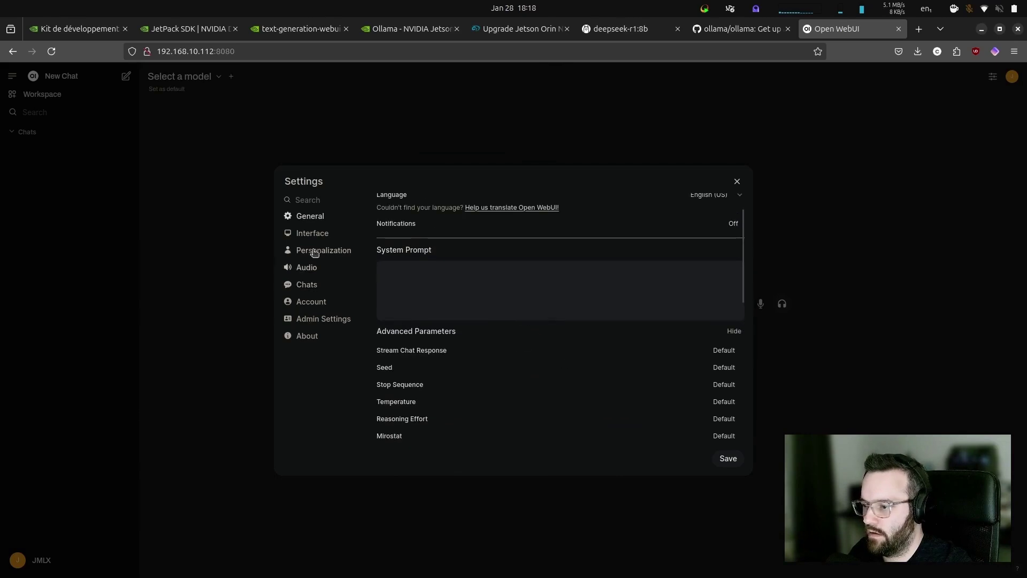
{"action": "left_click", "coordinate": [311, 317]}
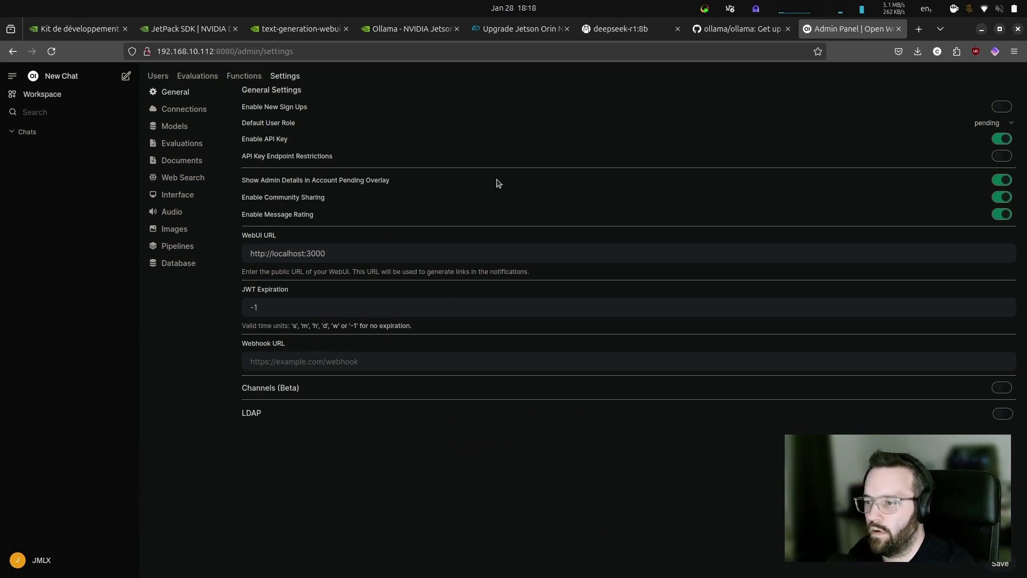
Step: Open the admin Models page, which shows no models, and inspect its ordering settings
{"action": "left_click", "coordinate": [167, 126]}
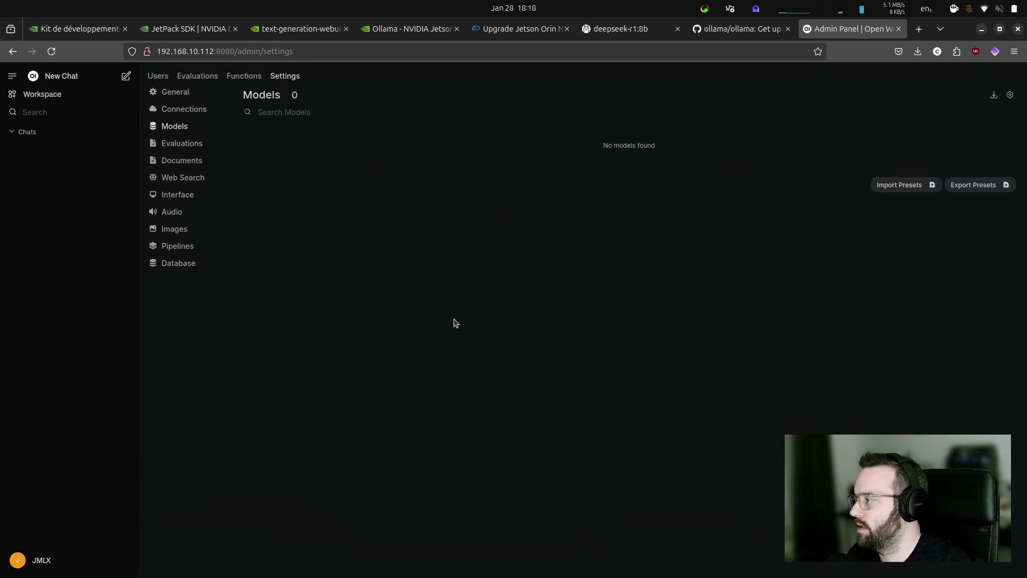
{"action": "left_click", "coordinate": [1010, 95]}
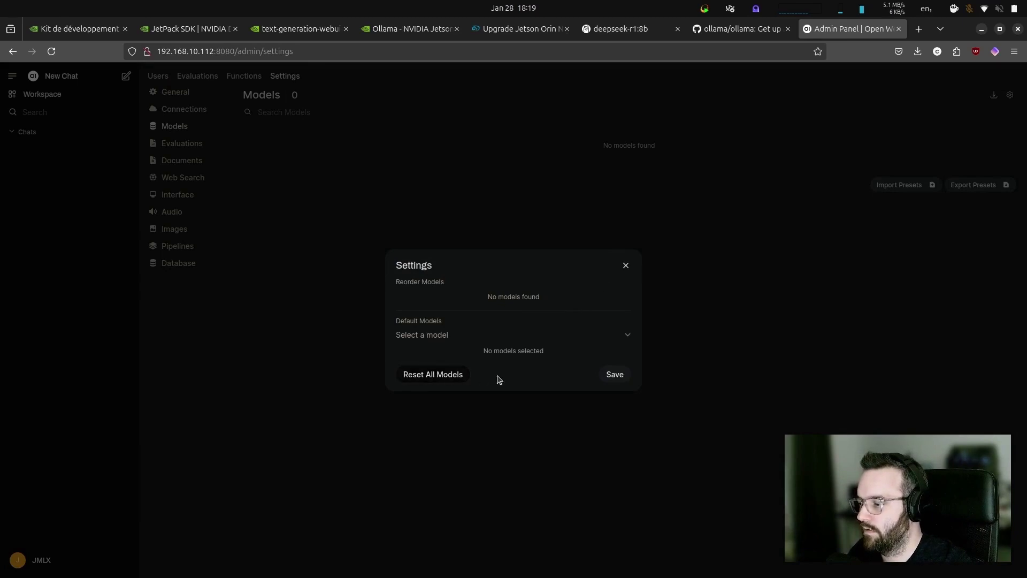
{"action": "left_click", "coordinate": [627, 266]}
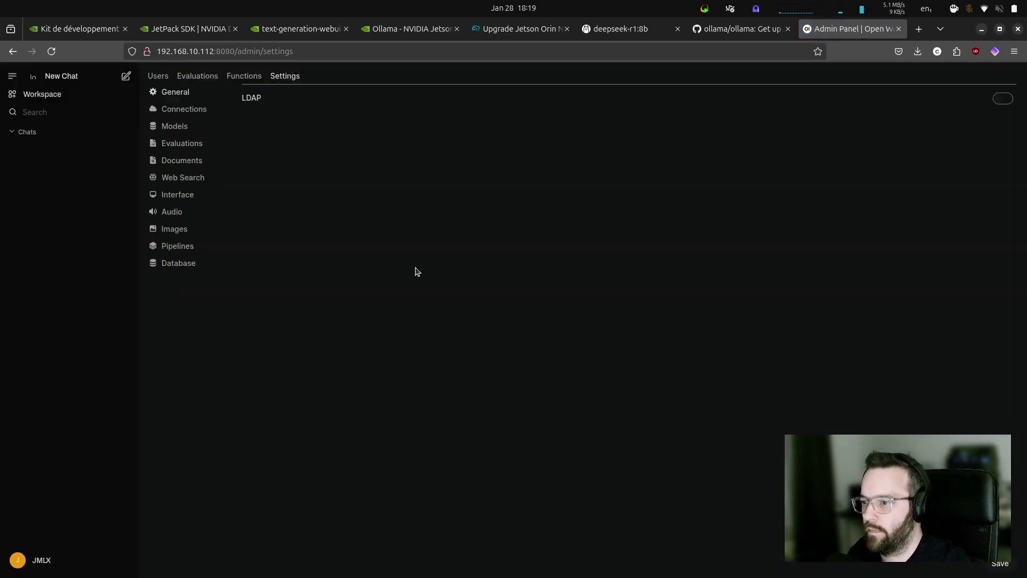
Step: Try importing model presets, cancel the upload, and go to the Connections page
{"action": "left_click", "coordinate": [181, 129]}
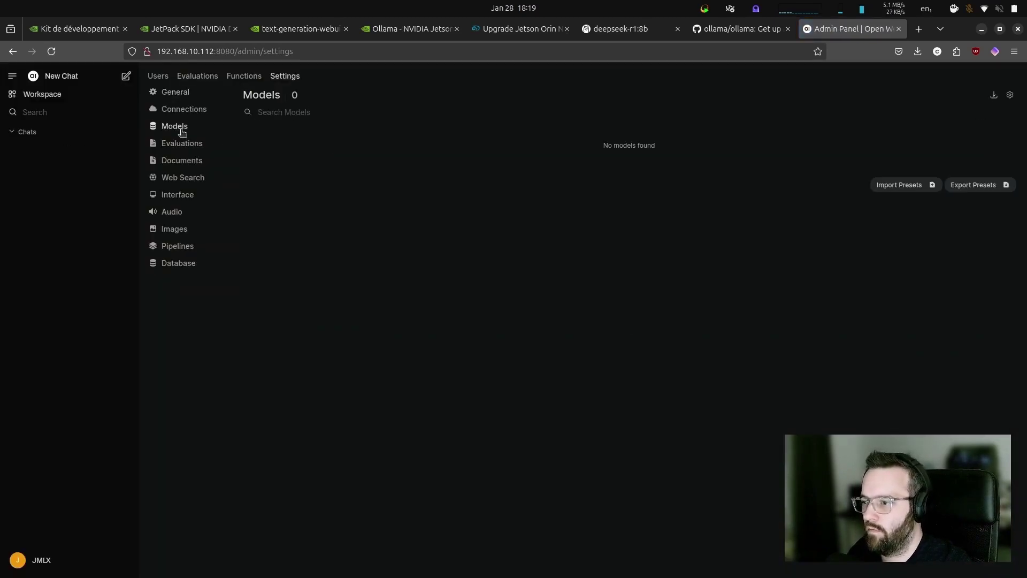
{"action": "left_click", "coordinate": [298, 112]}
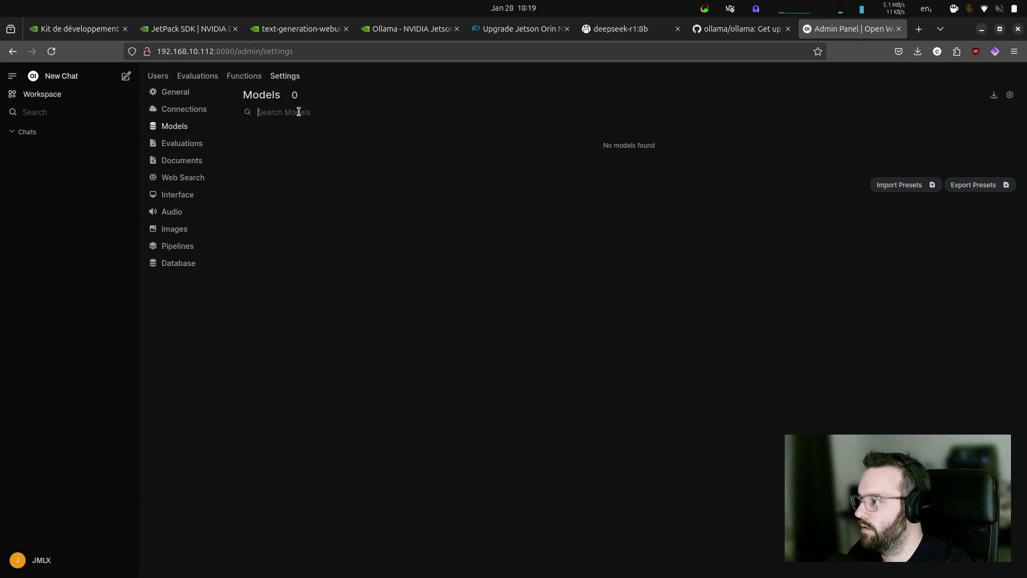
{"action": "left_click", "coordinate": [906, 188]}
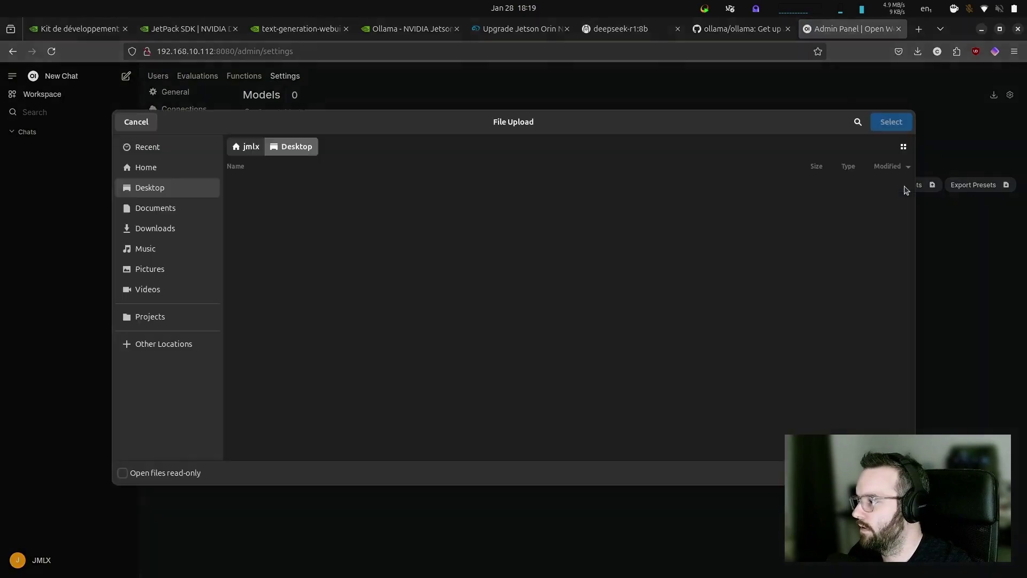
{"action": "key", "text": "Escape"}
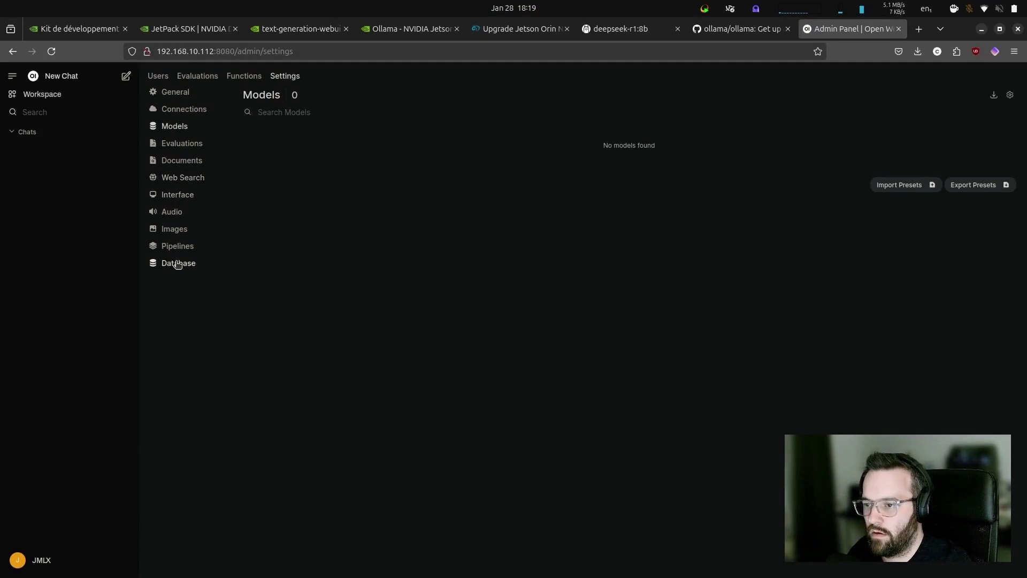
{"action": "left_click", "coordinate": [179, 113]}
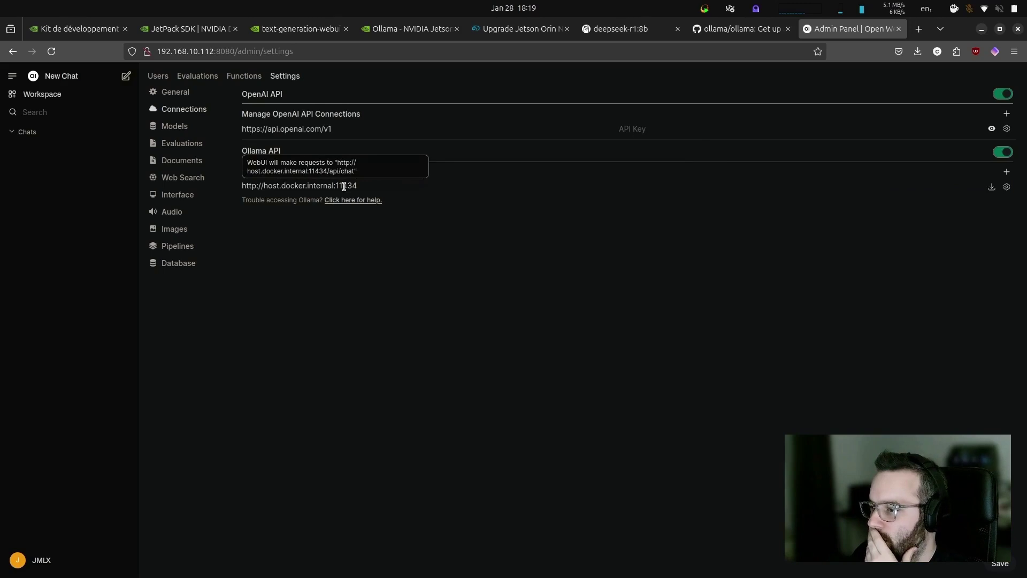
{"action": "left_click", "coordinate": [1006, 187]}
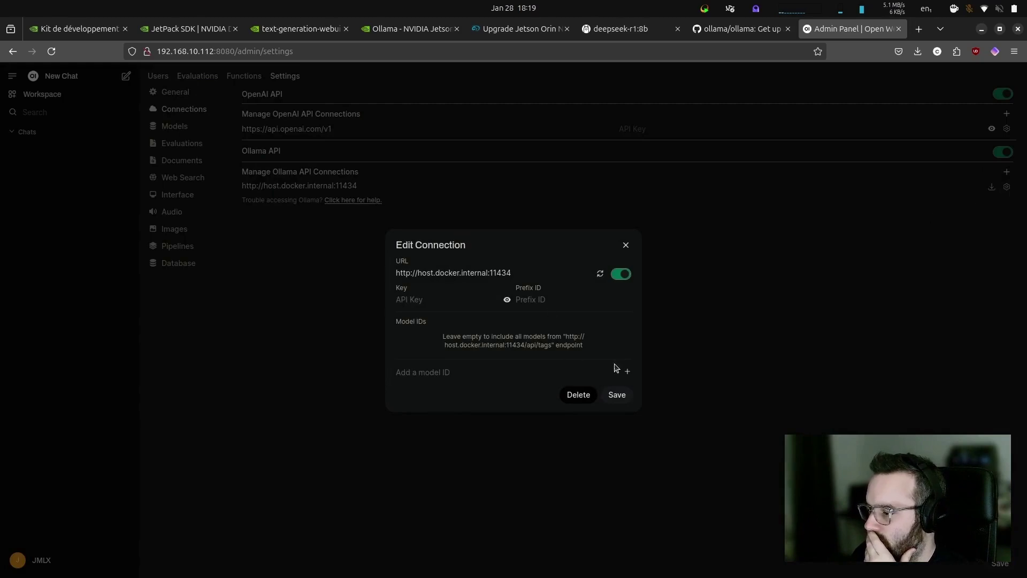
{"action": "left_click", "coordinate": [601, 274]}
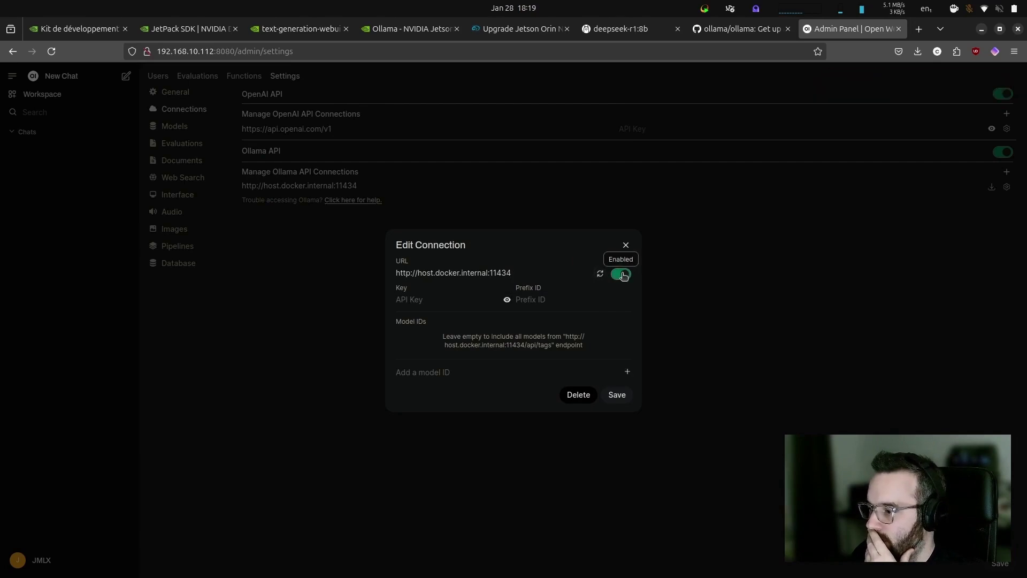
{"action": "left_click", "coordinate": [626, 245]}
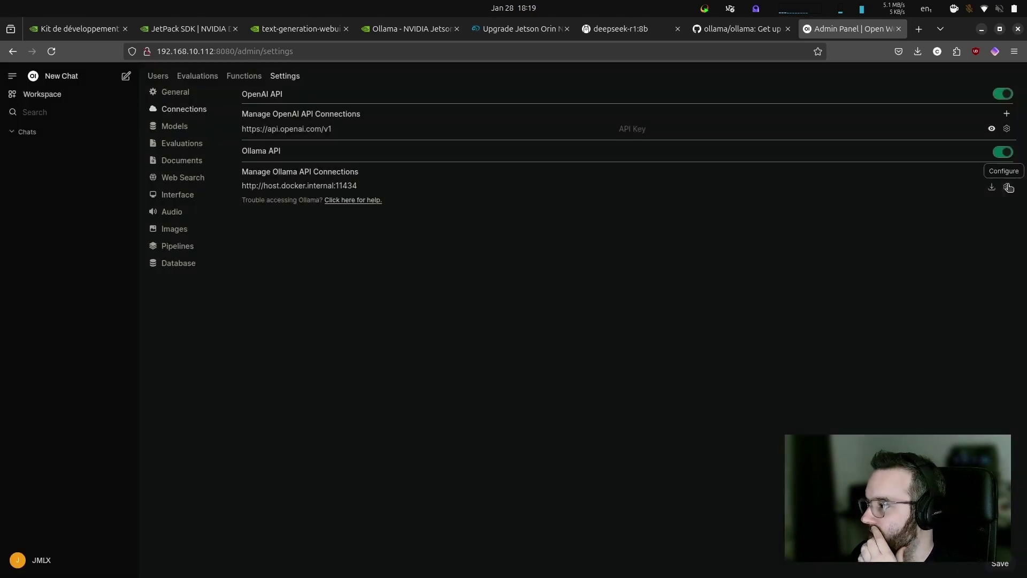
{"action": "left_click", "coordinate": [1009, 188]}
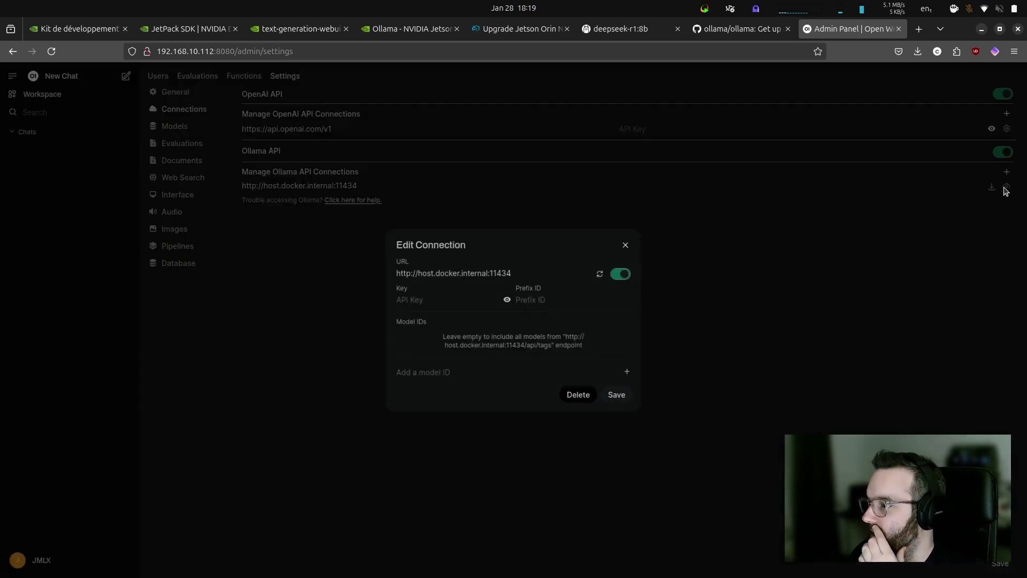
{"action": "left_click", "coordinate": [487, 273]}
{"action": "key", "text": "ctrl+shift+Left"}
{"action": "key", "text": "ctrl+shift+Left"}
{"action": "key", "text": "ctrl+shift+Left"}
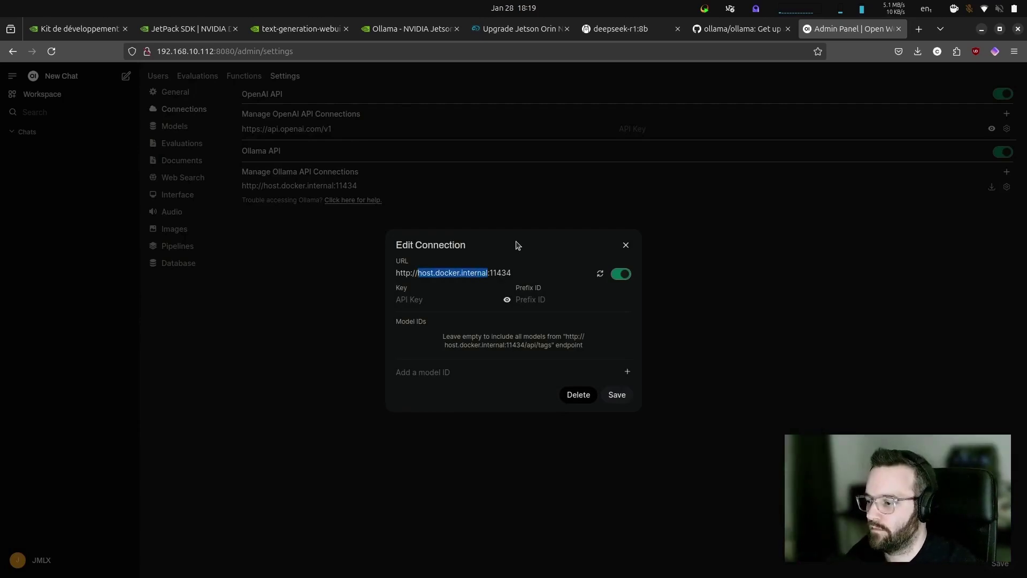
{"action": "type", "text": "localhost"}
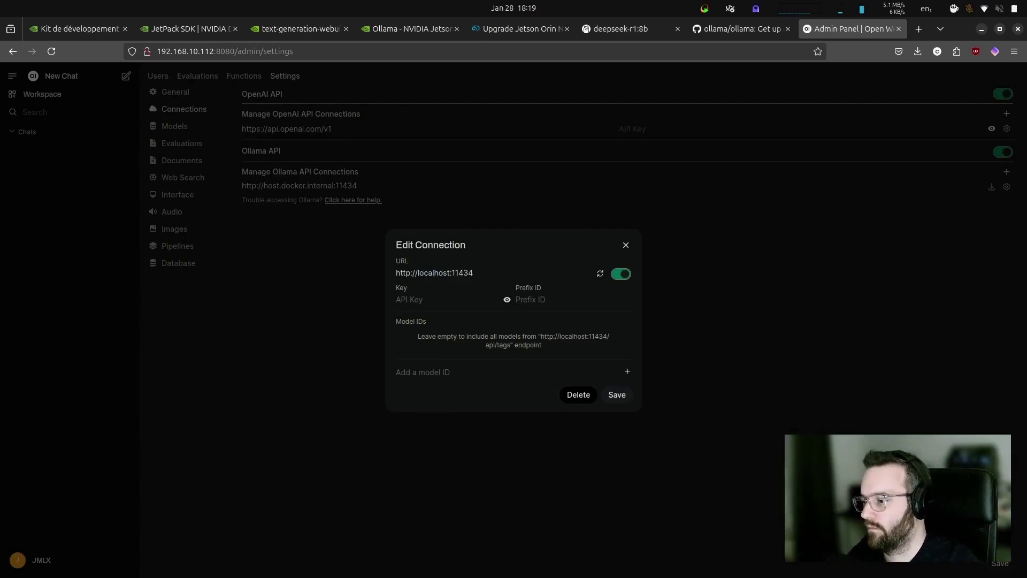
{"action": "left_click", "coordinate": [600, 273]}
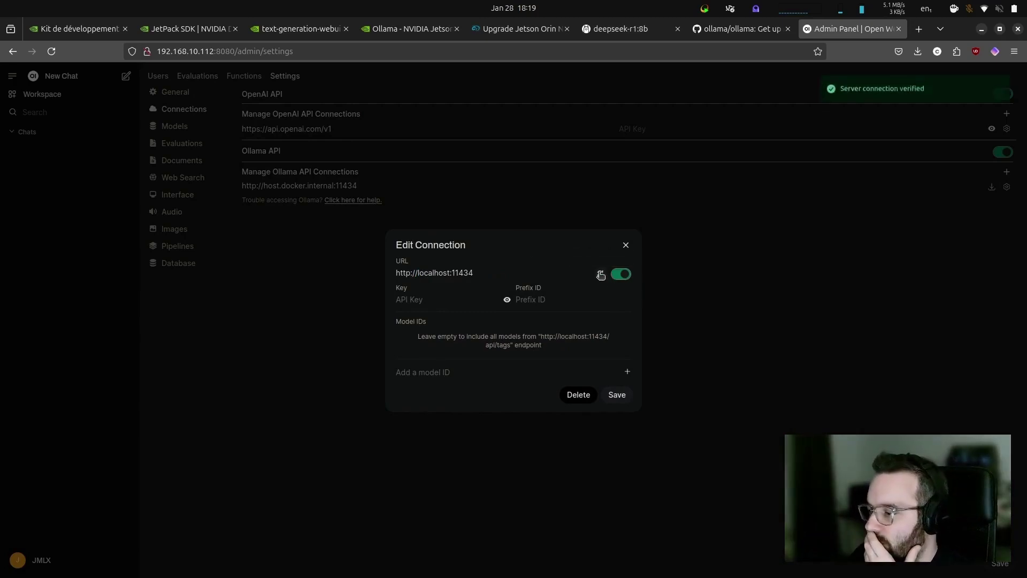
{"action": "left_click", "coordinate": [617, 395]}
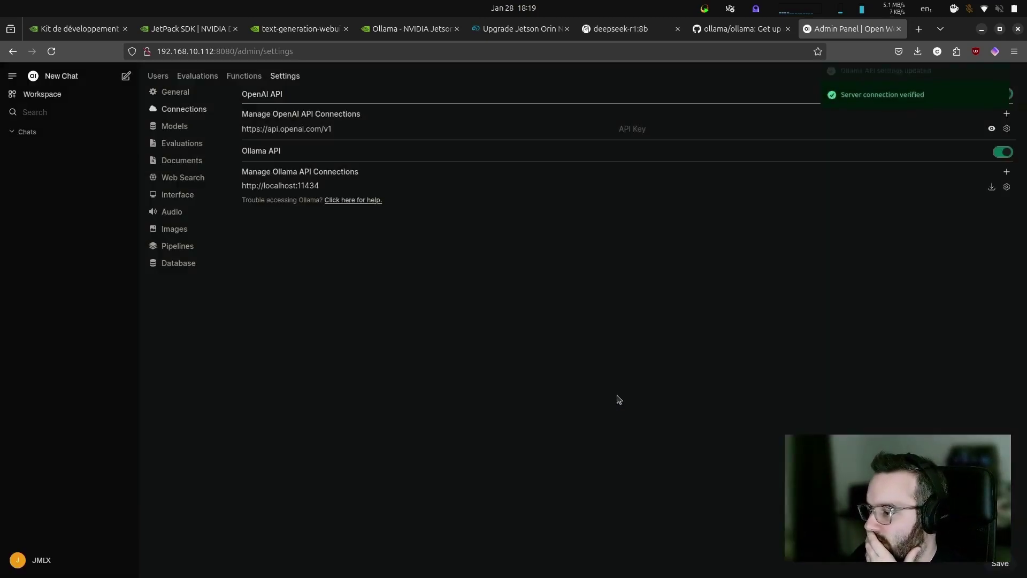
Step: Recheck the local connection, then list the models: deepseek-r1:8b and llama3.2:3b
{"action": "left_click", "coordinate": [301, 186]}
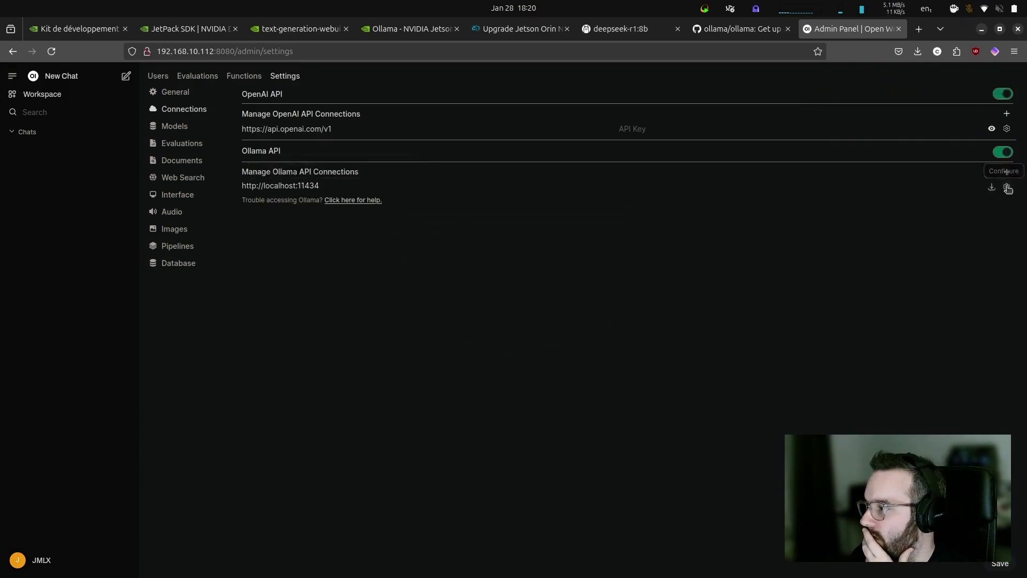
{"action": "left_click", "coordinate": [1007, 186]}
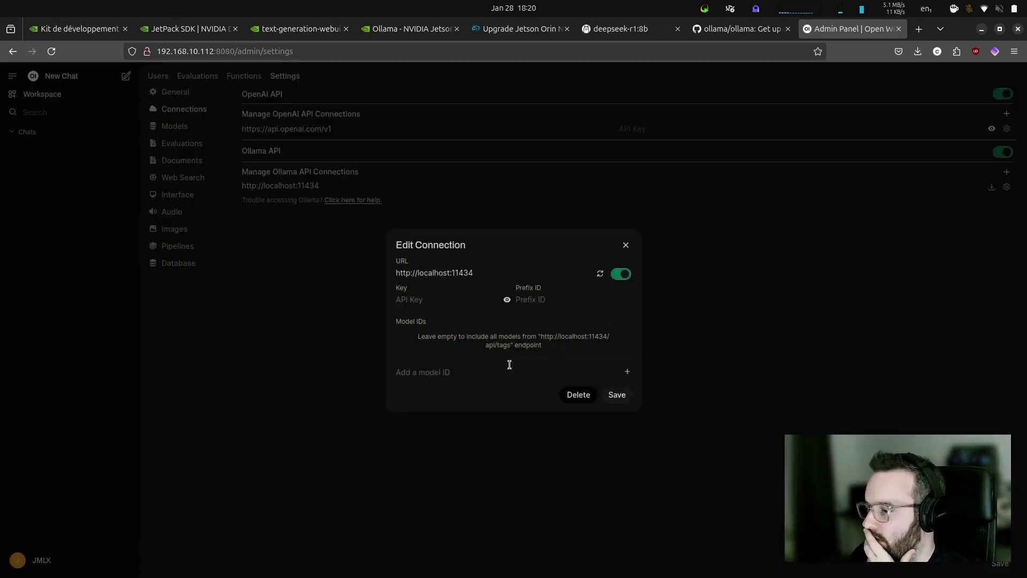
{"action": "left_click", "coordinate": [626, 247]}
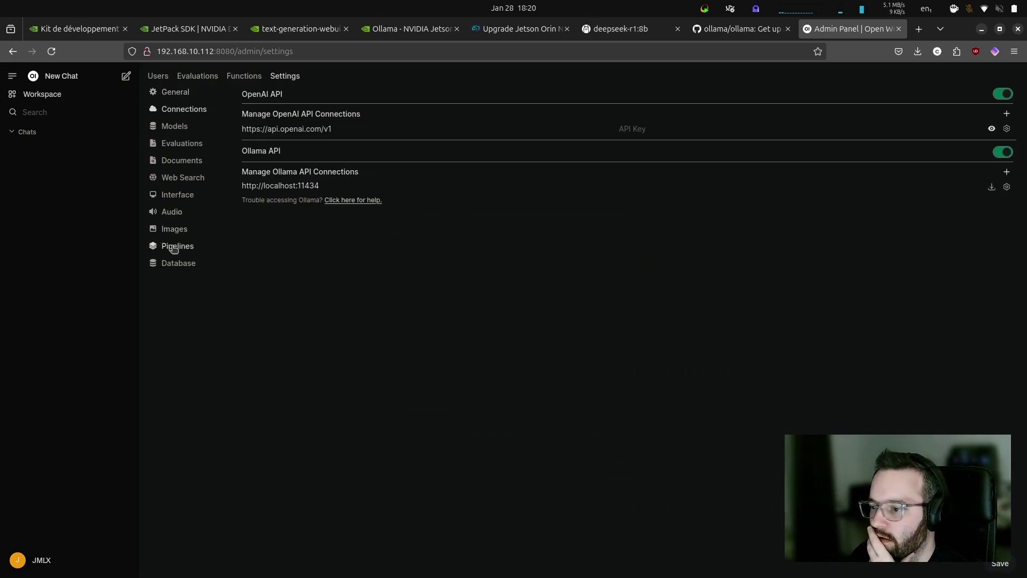
{"action": "left_click", "coordinate": [179, 128]}
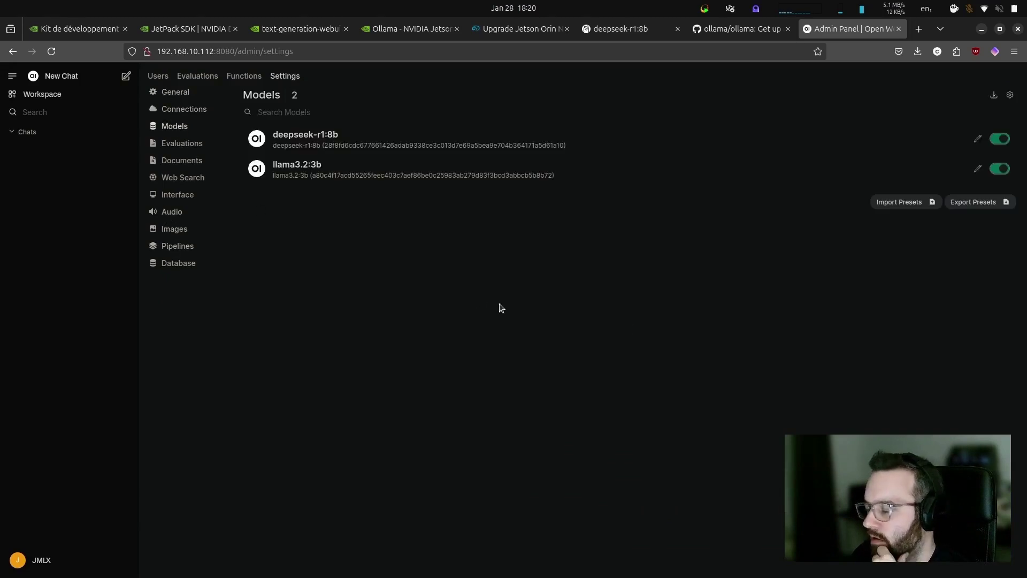
Step: Start a new workspace model using deepseek-r1:8b as its base model
{"action": "left_click", "coordinate": [48, 100]}
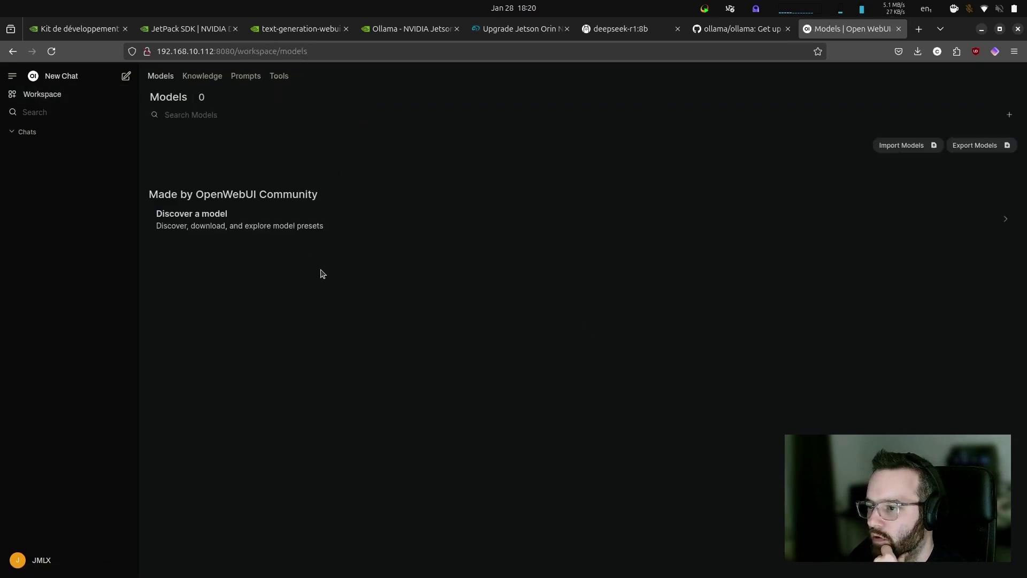
{"action": "left_click", "coordinate": [188, 116]}
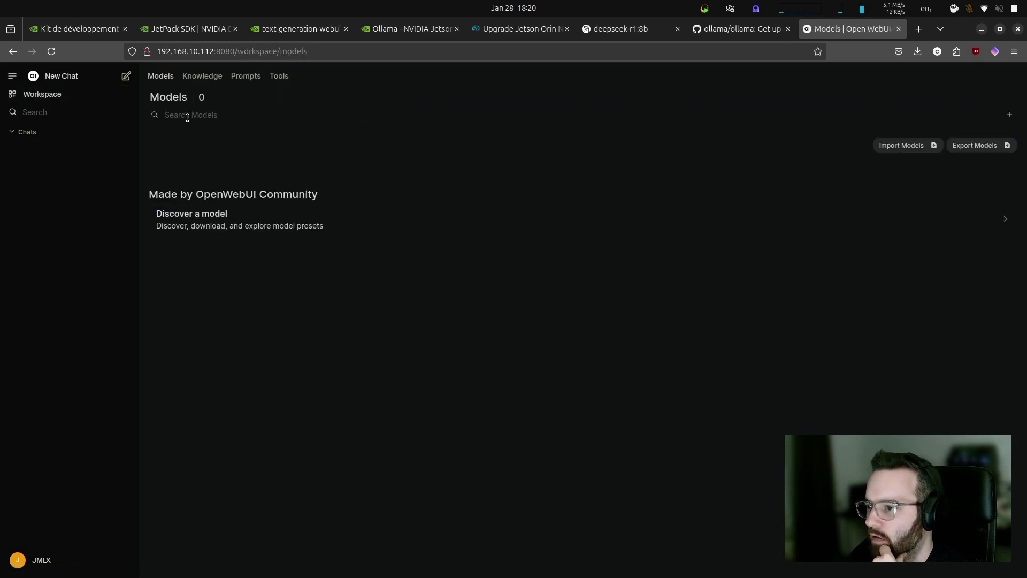
{"action": "left_click", "coordinate": [1009, 115]}
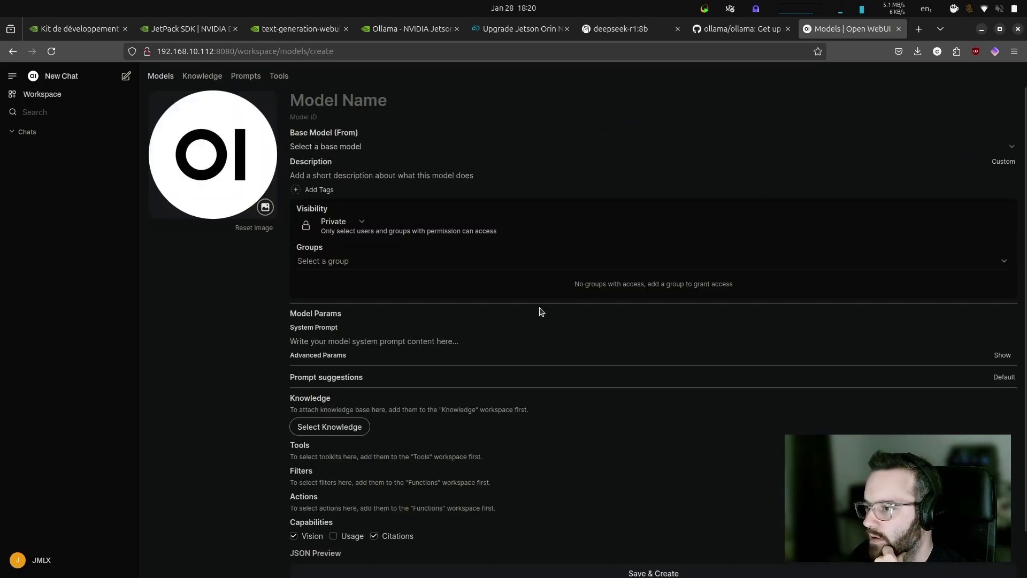
{"action": "scroll", "coordinate": [542, 312], "scroll_direction": "down", "scroll_amount": 2}
{"action": "scroll", "coordinate": [543, 310], "scroll_direction": "up", "scroll_amount": 2}
{"action": "scroll", "coordinate": [542, 309], "scroll_direction": "down", "scroll_amount": 1}
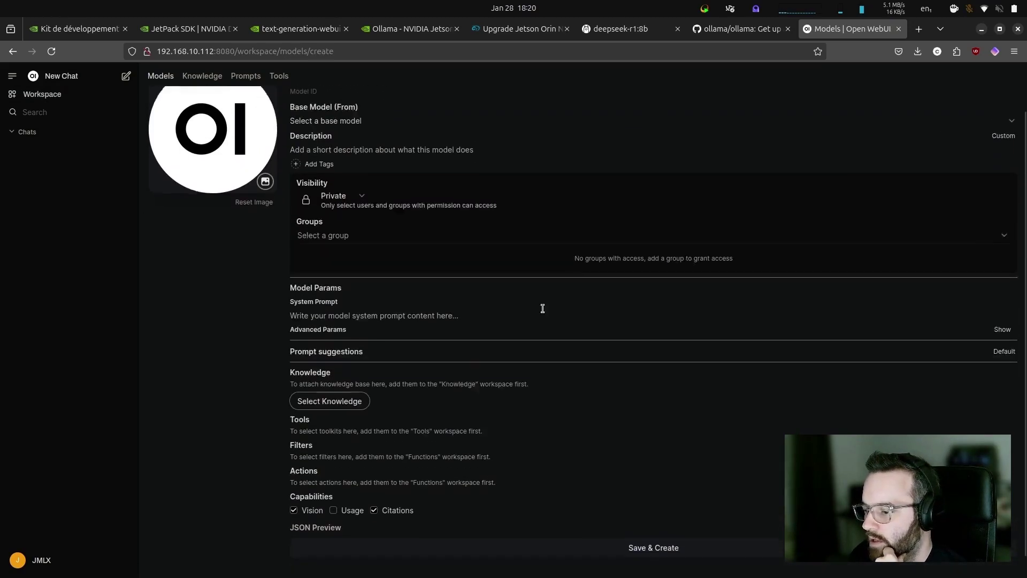
{"action": "scroll", "coordinate": [542, 309], "scroll_direction": "up", "scroll_amount": 1}
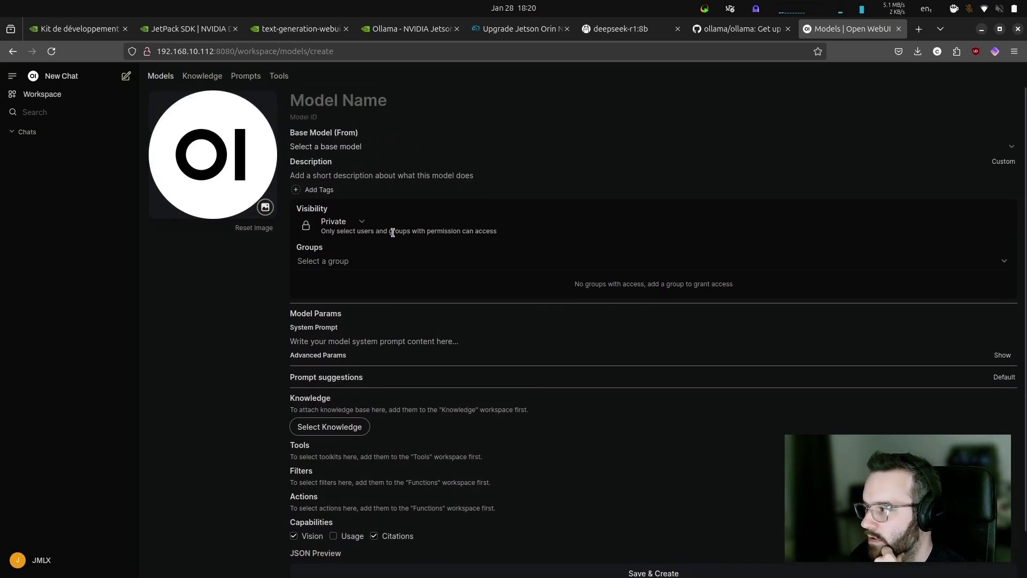
{"action": "left_click", "coordinate": [338, 148]}
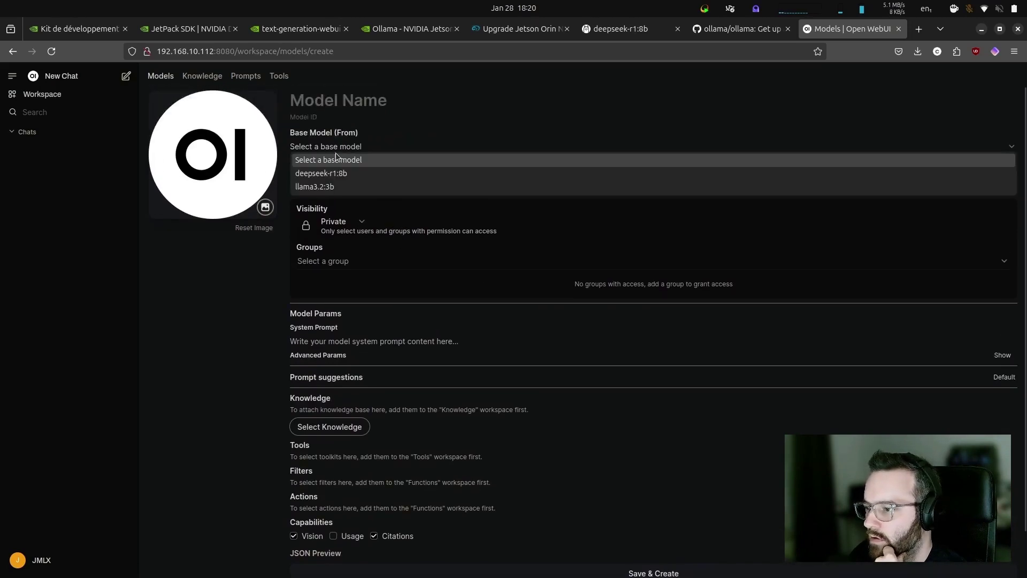
{"action": "left_click", "coordinate": [331, 172]}
Step: Name the model 'DeepSeek r1' and save and create it
{"action": "scroll", "coordinate": [433, 278], "scroll_direction": "down", "scroll_amount": 2}
{"action": "left_click", "coordinate": [649, 527]}
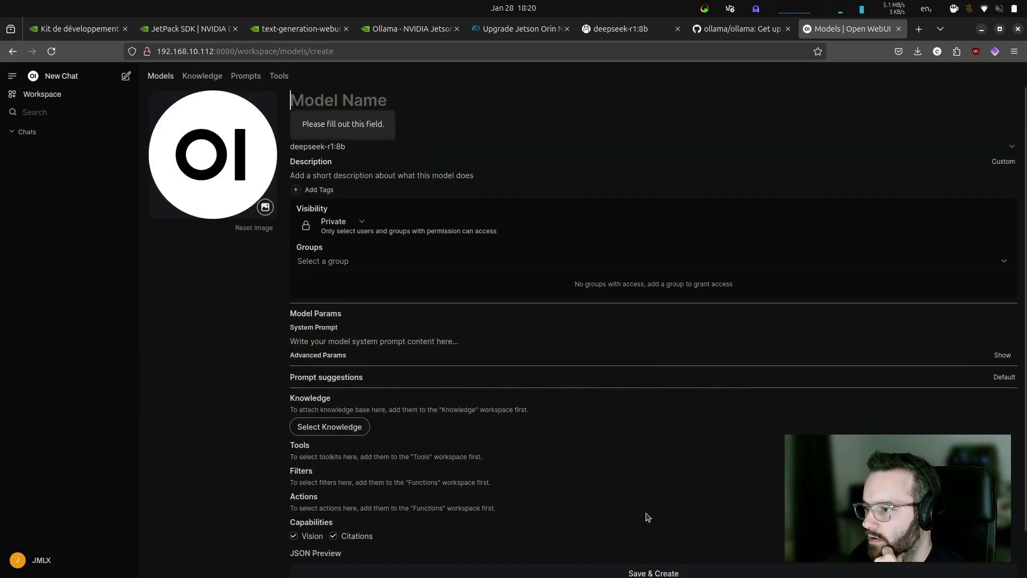
{"action": "type", "text": "DeepSeek r1"}
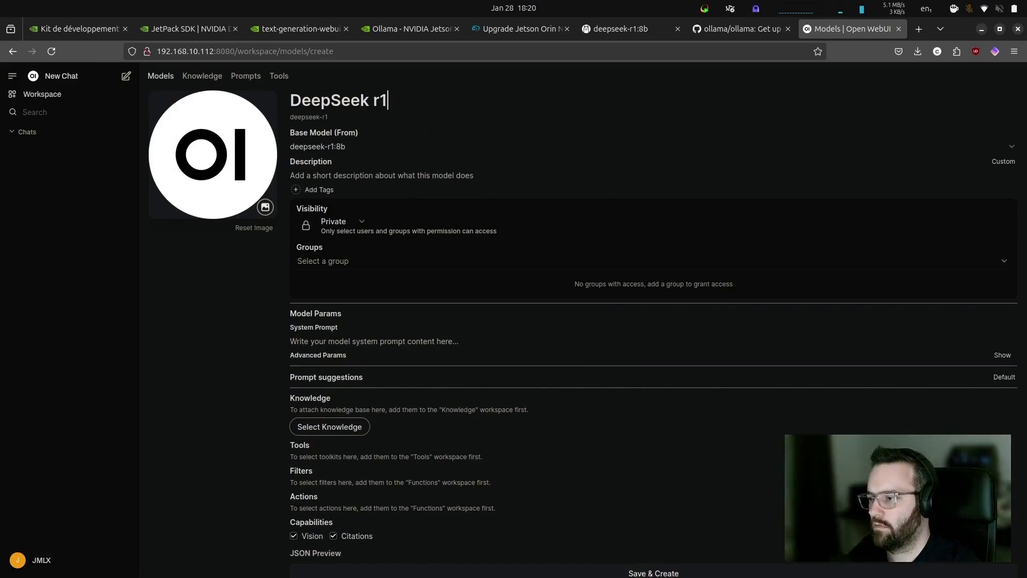
{"action": "scroll", "coordinate": [535, 374], "scroll_direction": "down", "scroll_amount": 2}
{"action": "left_click", "coordinate": [642, 527]}
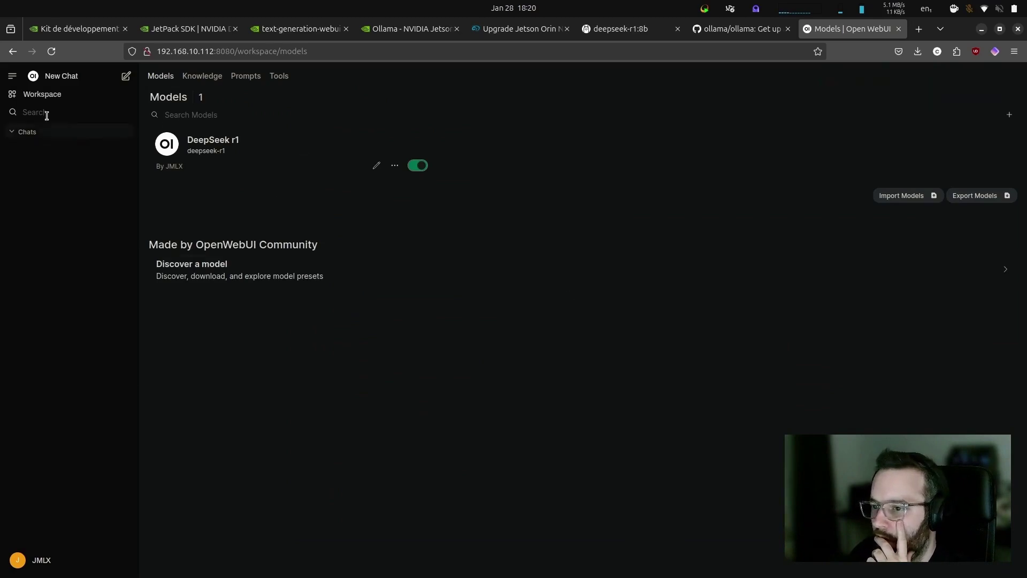
Step: Add and then delete an Untitled chat folder, and start a fresh chat
{"action": "left_click", "coordinate": [125, 133]}
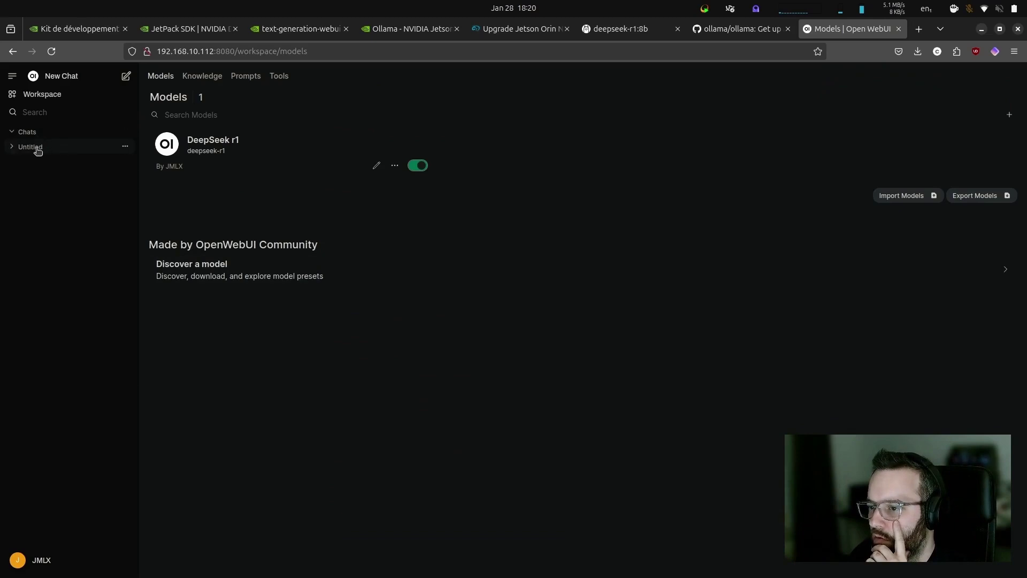
{"action": "left_click", "coordinate": [124, 148]}
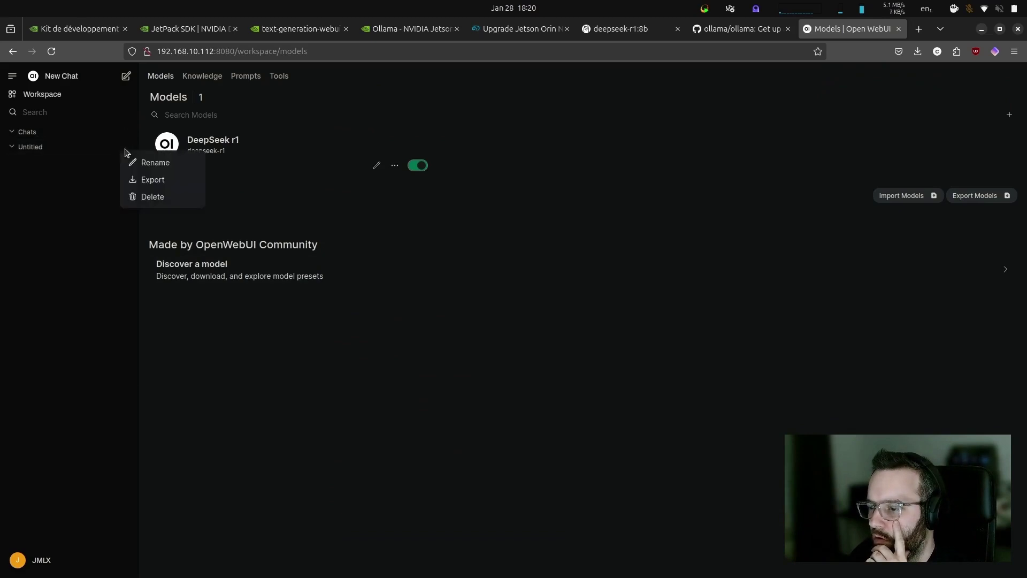
{"action": "left_click", "coordinate": [145, 197]}
{"action": "left_click", "coordinate": [525, 342]}
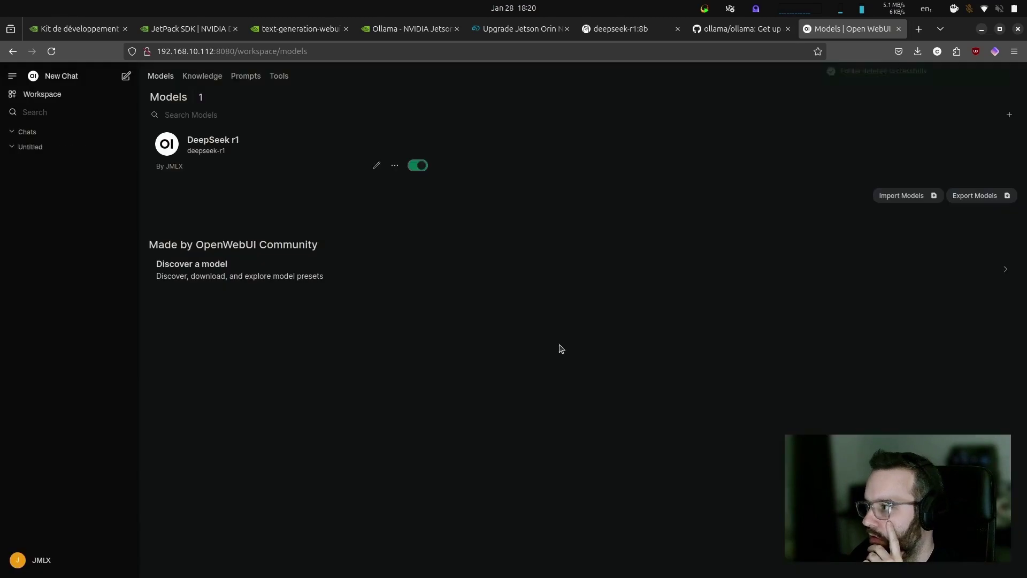
{"action": "left_click", "coordinate": [58, 78]}
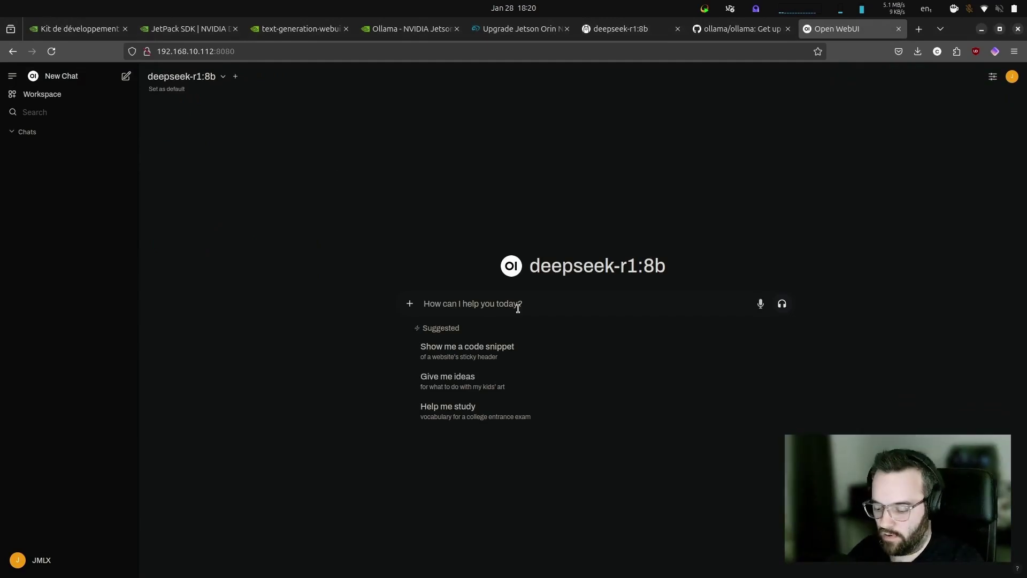
Step: Ask deepseek-r1:8b 'why is the sky blue ?'
{"action": "type", "text": "why is the sky blue ?"}
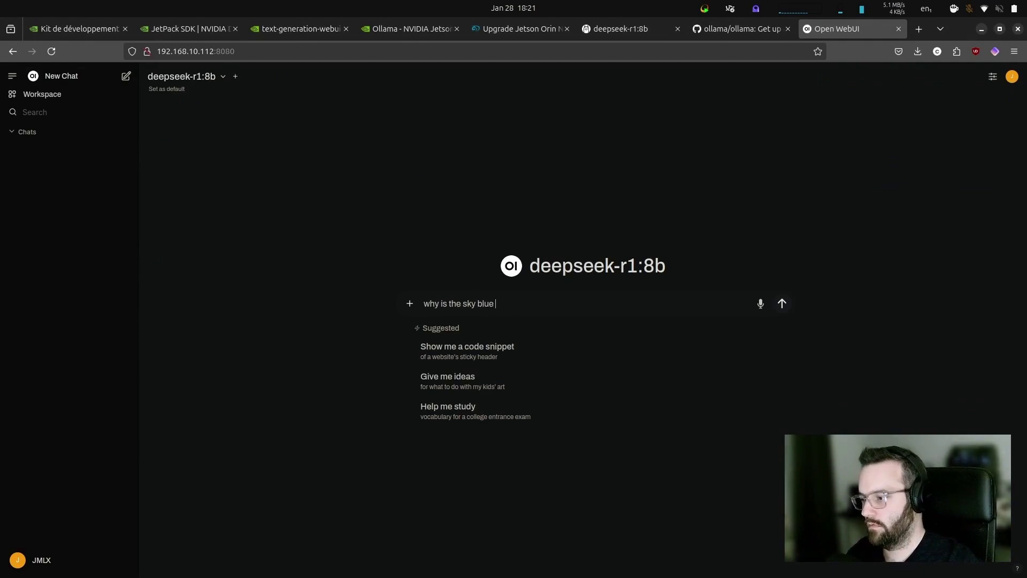
{"action": "key", "text": "Return"}
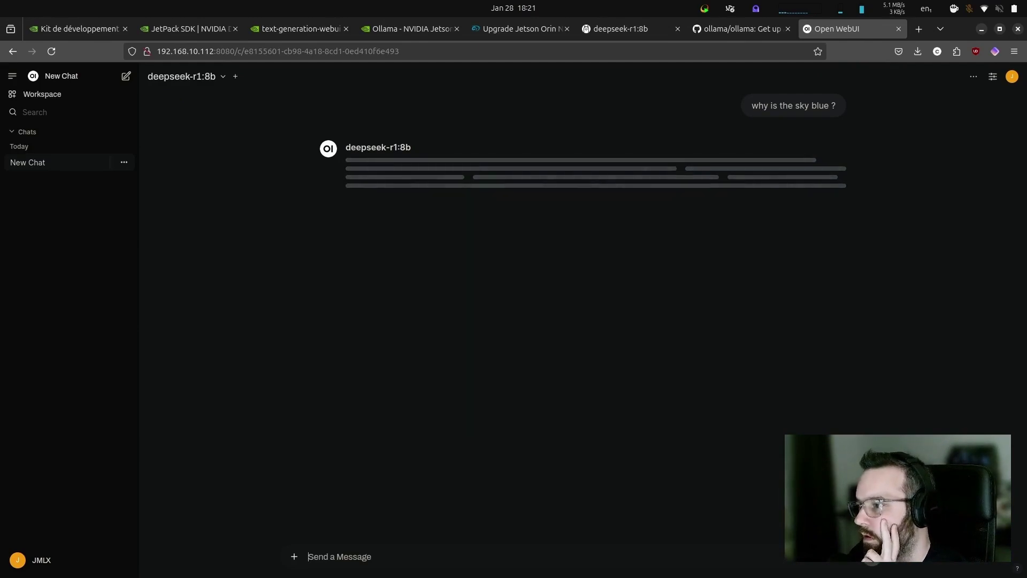
{"action": "key", "text": "alt+Tab"}
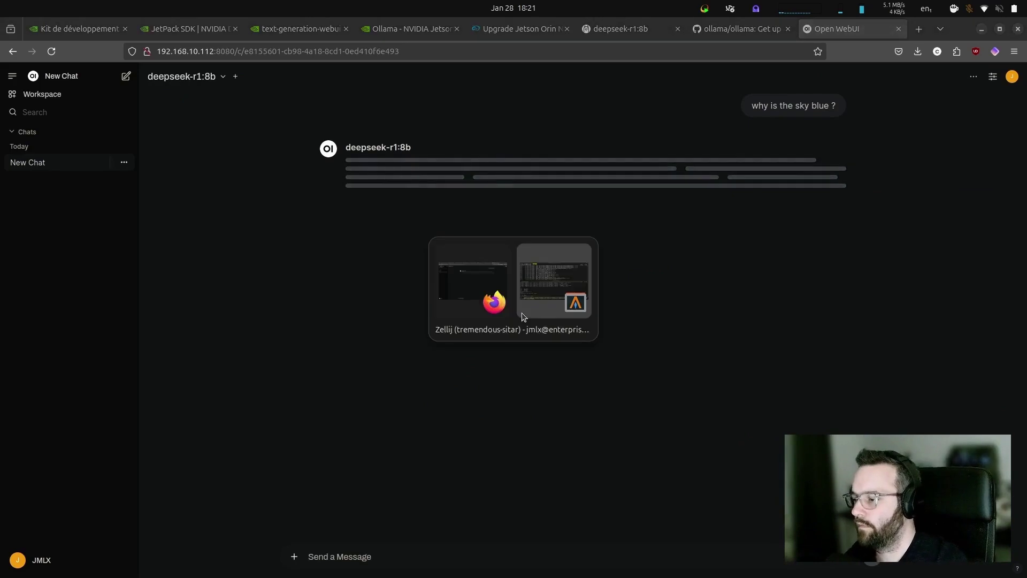
Step: Log into the Jetson at 192.168.10.112 over ssh and run htop with smaller terminal text
{"action": "key", "text": "super+Right"}
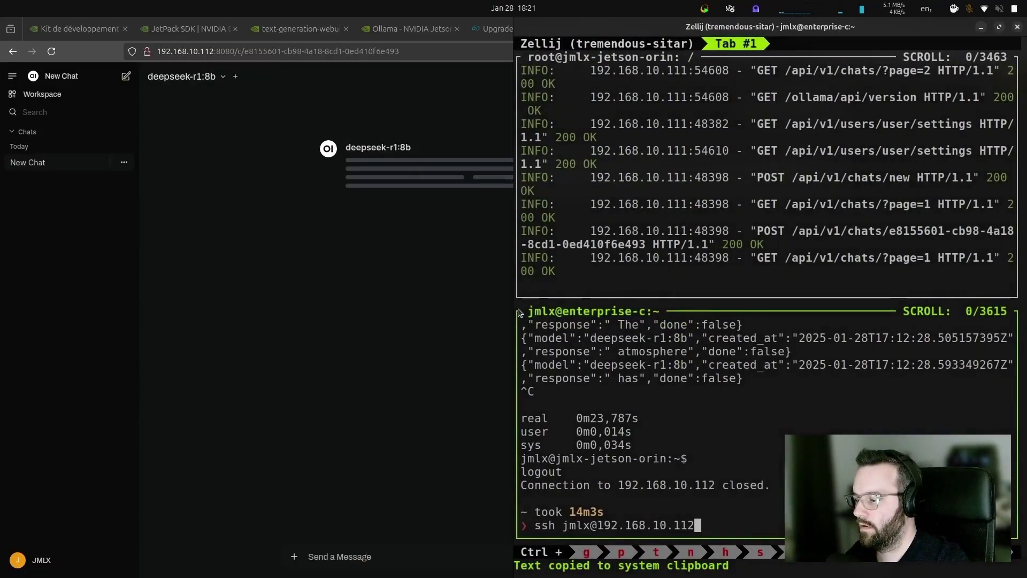
{"action": "key", "text": "Return"}
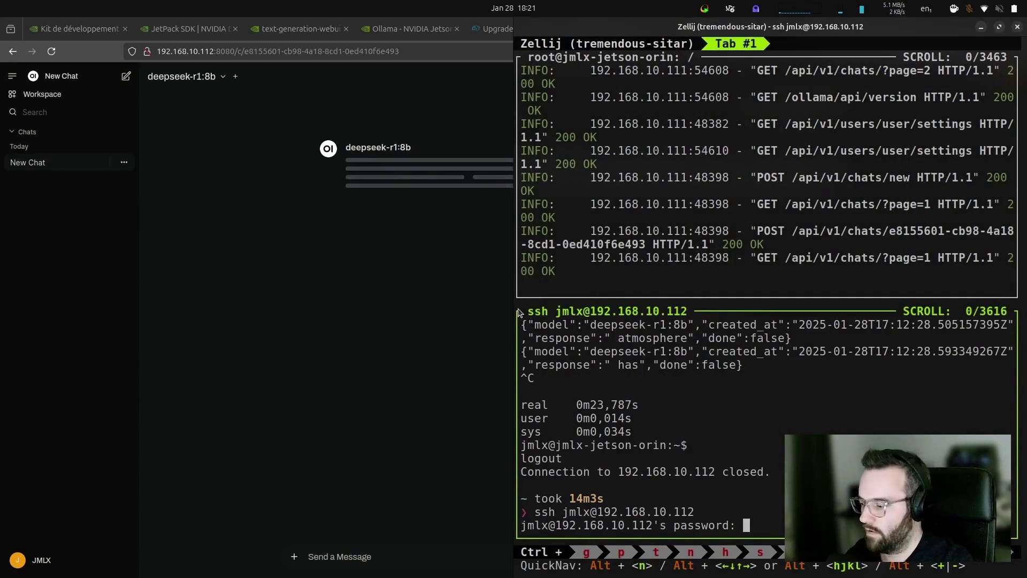
{"action": "key", "text": "Return"}
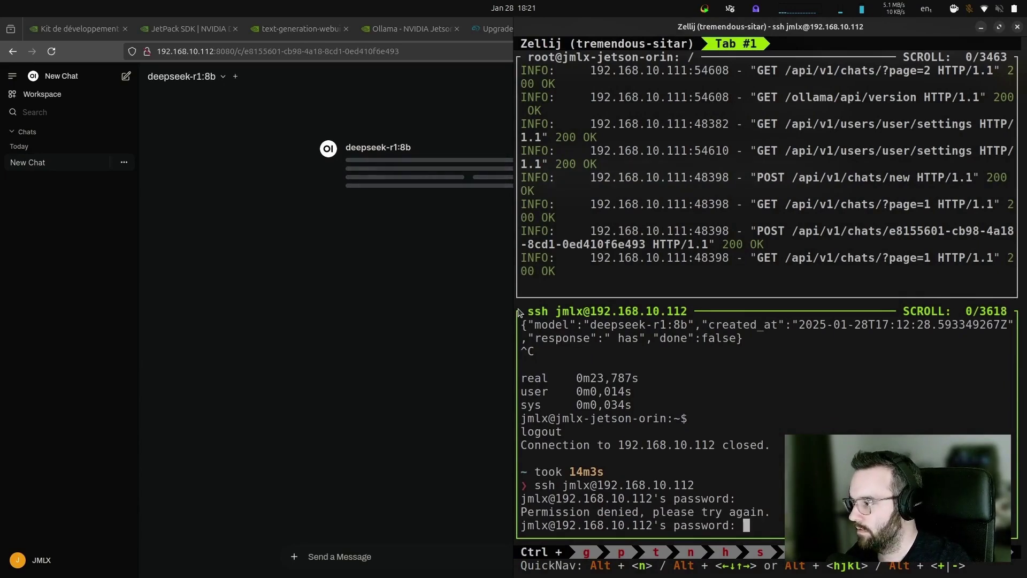
{"action": "key", "text": "Return"}
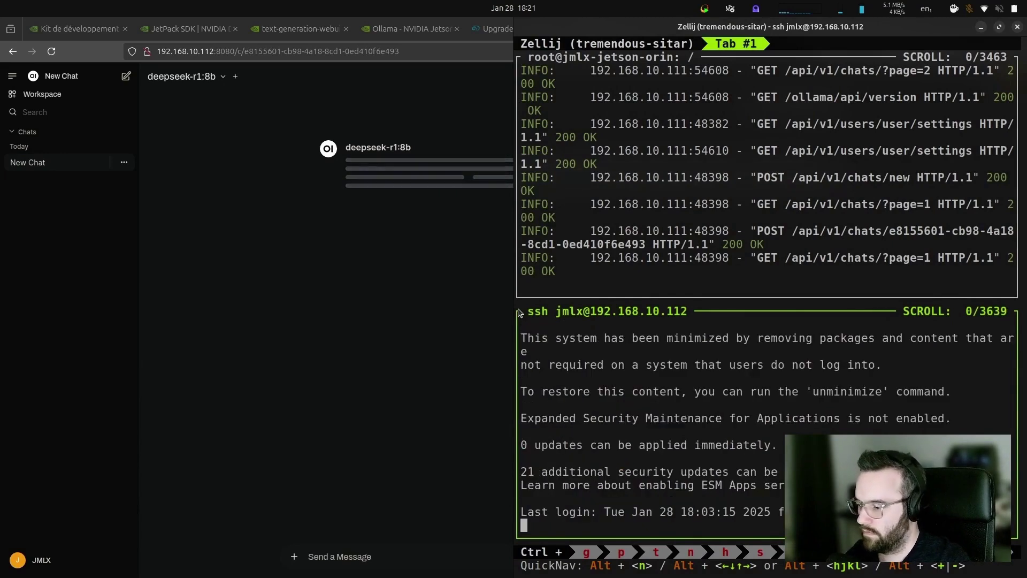
{"action": "type", "text": "htop"}
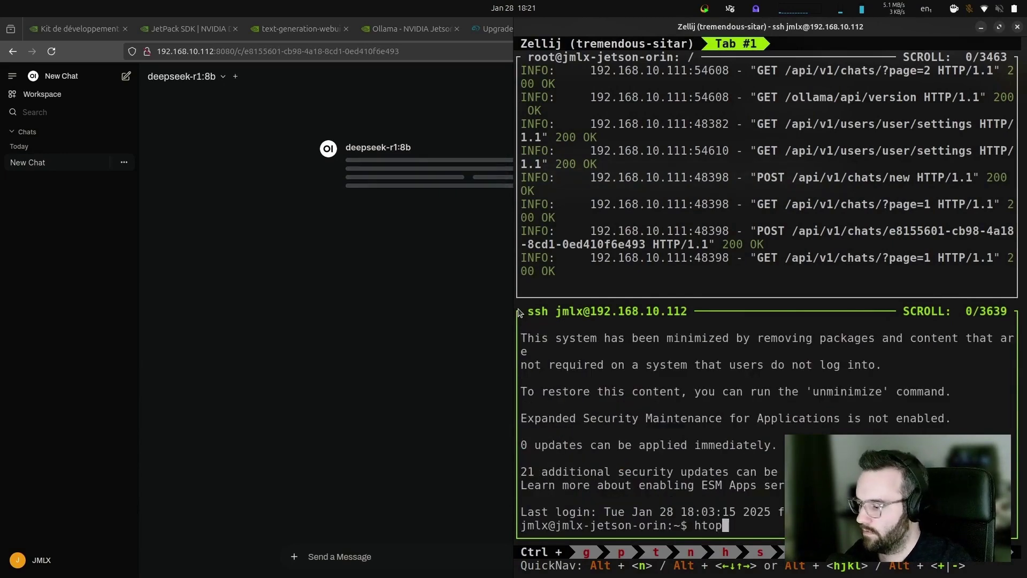
{"action": "key", "text": "Return"}
{"action": "key", "text": "ctrl+minus"}
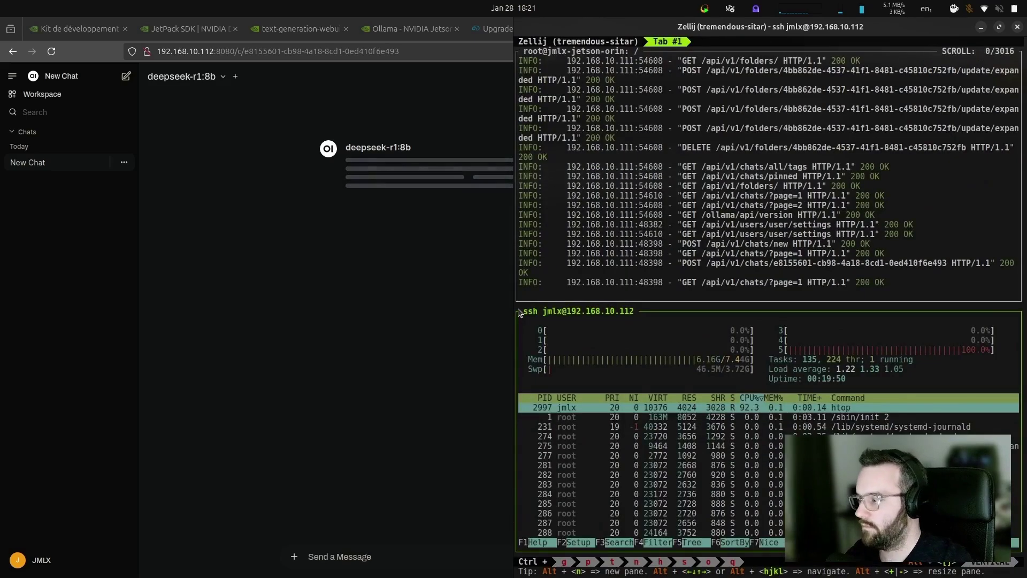
Step: Tile browser and terminal side by side, check the server log, then open the model list
{"action": "left_click", "coordinate": [419, 294]}
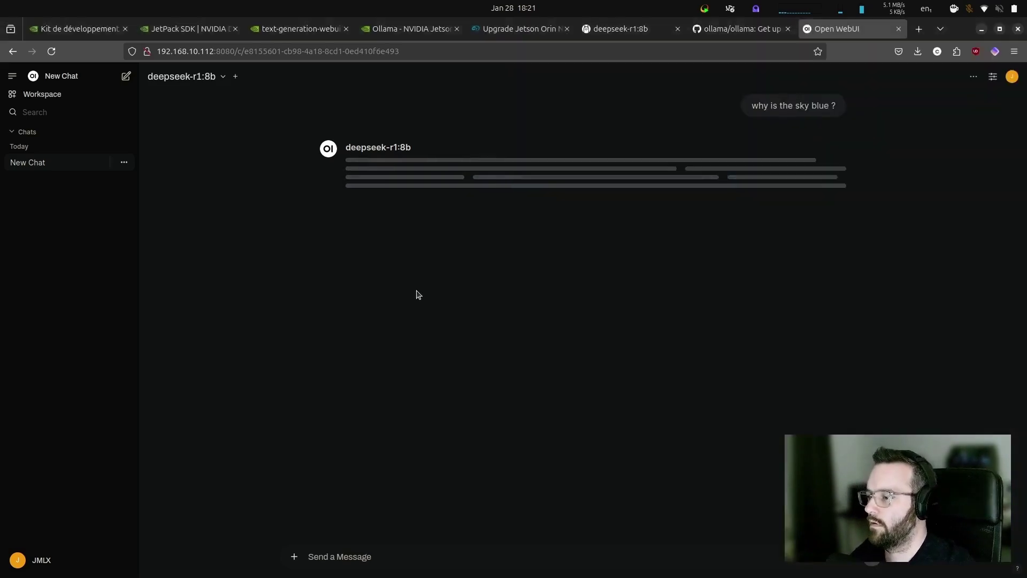
{"action": "key", "text": "super+Left"}
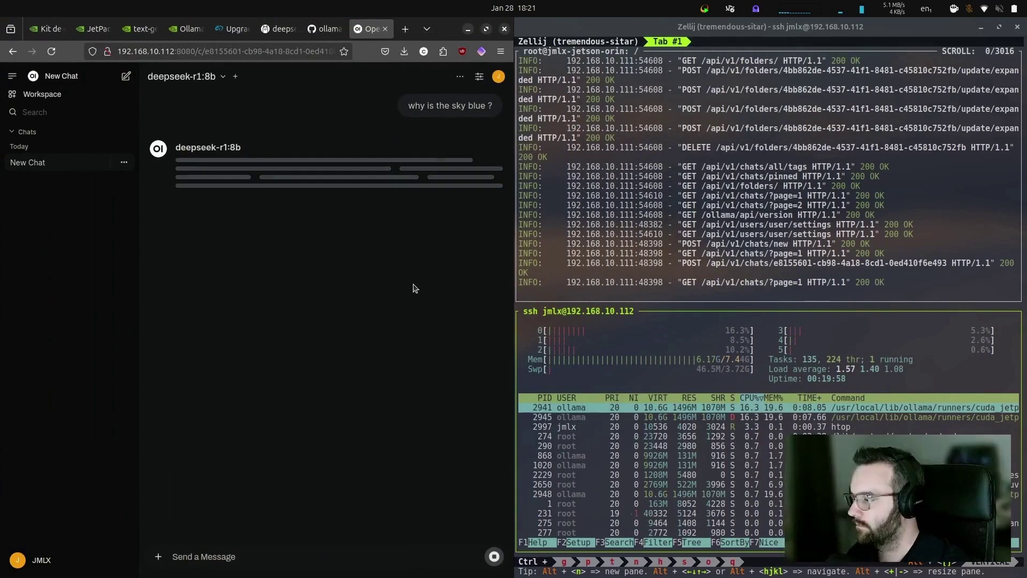
{"action": "left_click", "coordinate": [811, 249]}
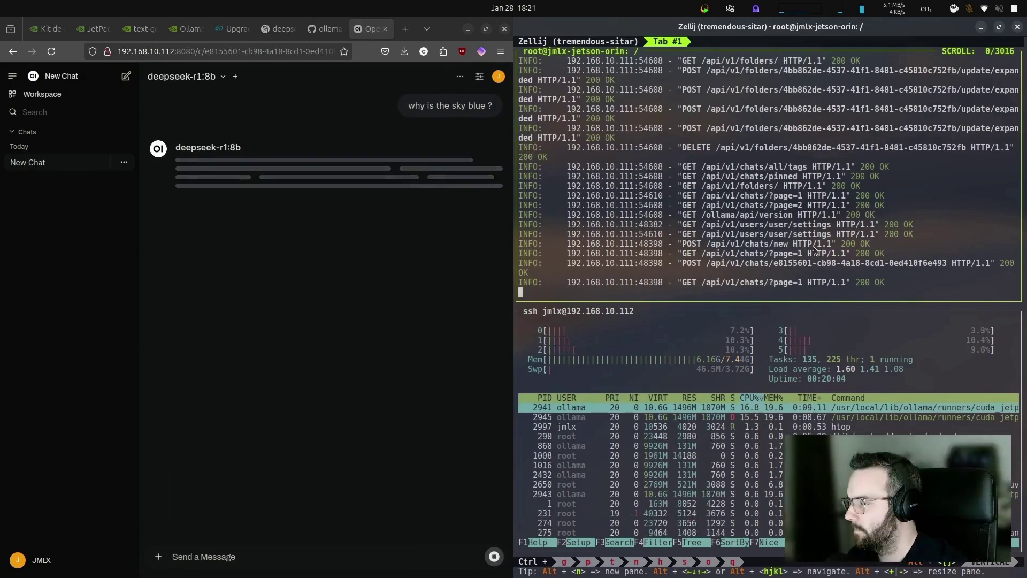
{"action": "scroll", "coordinate": [814, 249], "scroll_direction": "up", "scroll_amount": 5}
{"action": "scroll", "coordinate": [817, 241], "scroll_direction": "down", "scroll_amount": 5}
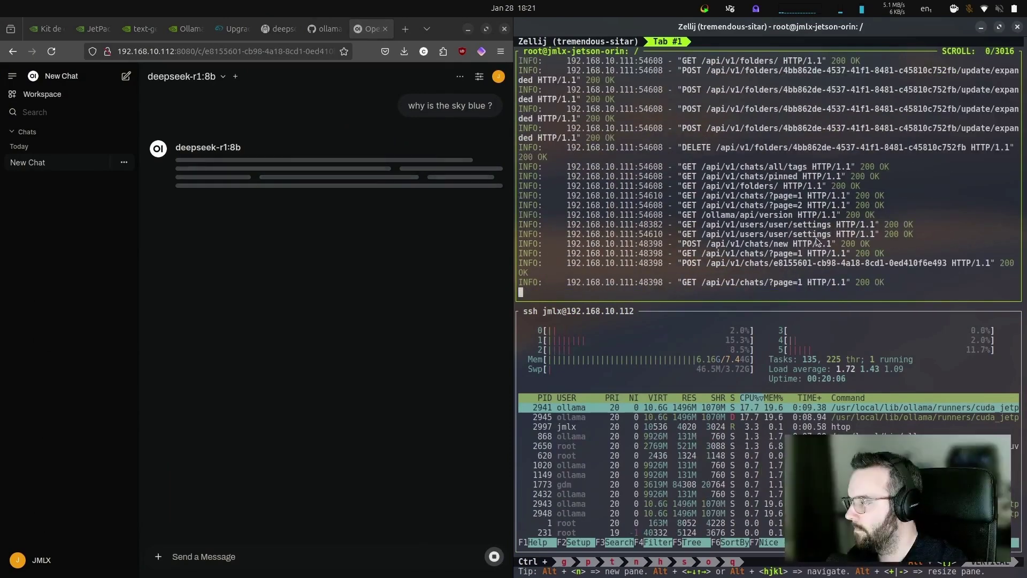
{"action": "left_click", "coordinate": [394, 303]}
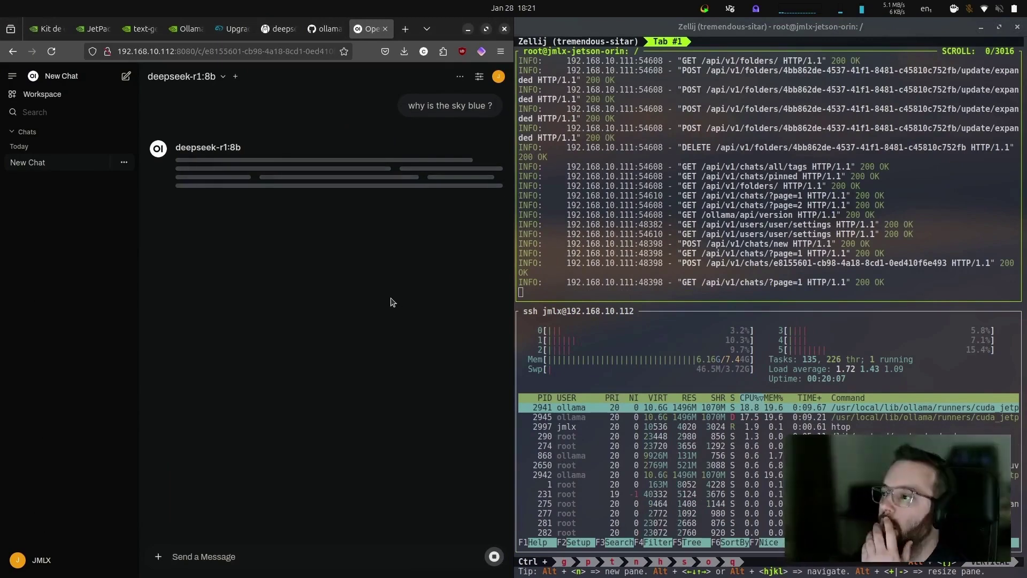
{"action": "left_click", "coordinate": [224, 78]}
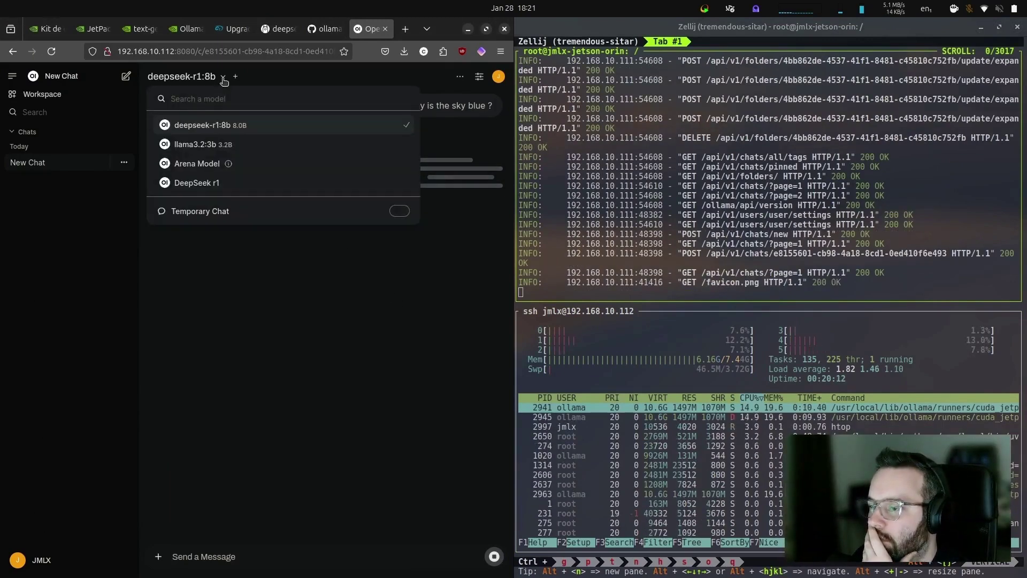
Step: Keep deepseek-r1:8b selected and navigate to the Admin Panel's Models settings in a maximized window
{"action": "left_click", "coordinate": [235, 126]}
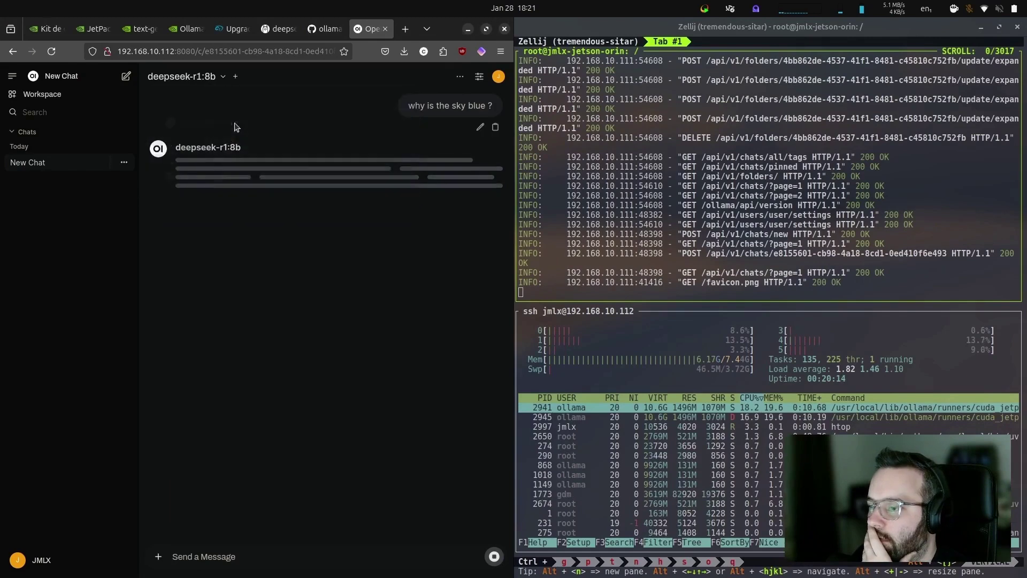
{"action": "left_click", "coordinate": [480, 77]}
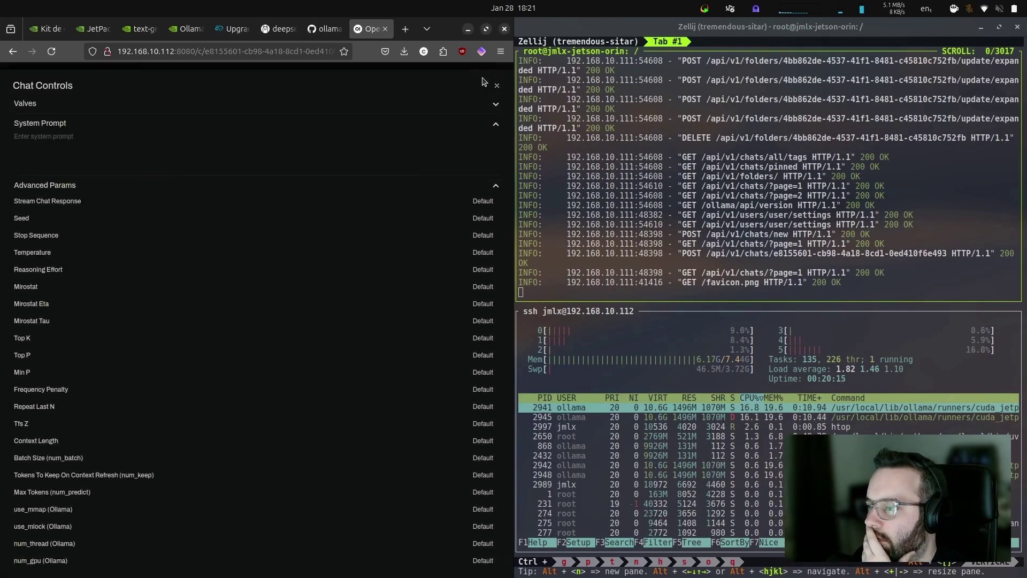
{"action": "left_click", "coordinate": [497, 85]}
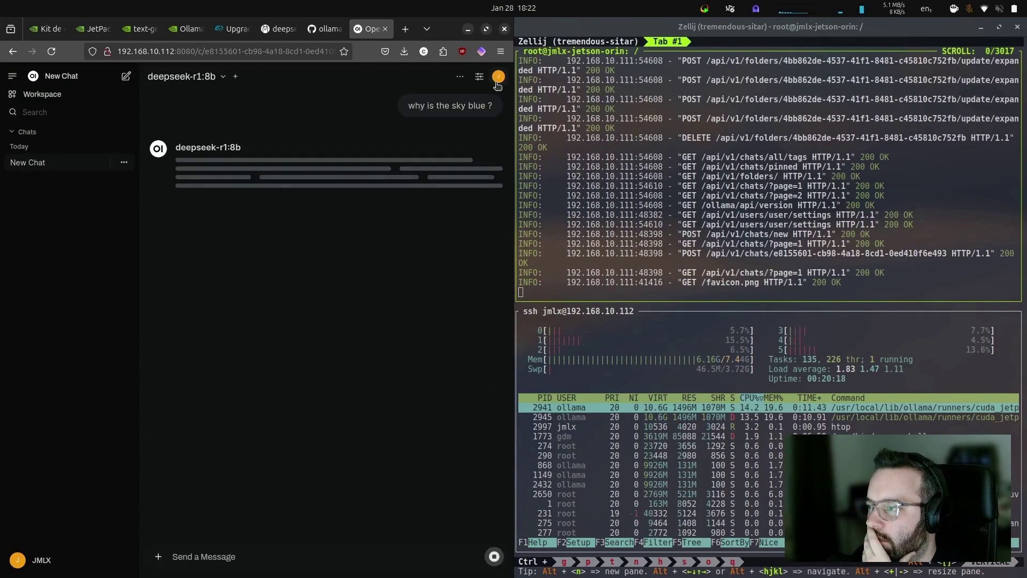
{"action": "left_click", "coordinate": [499, 75]}
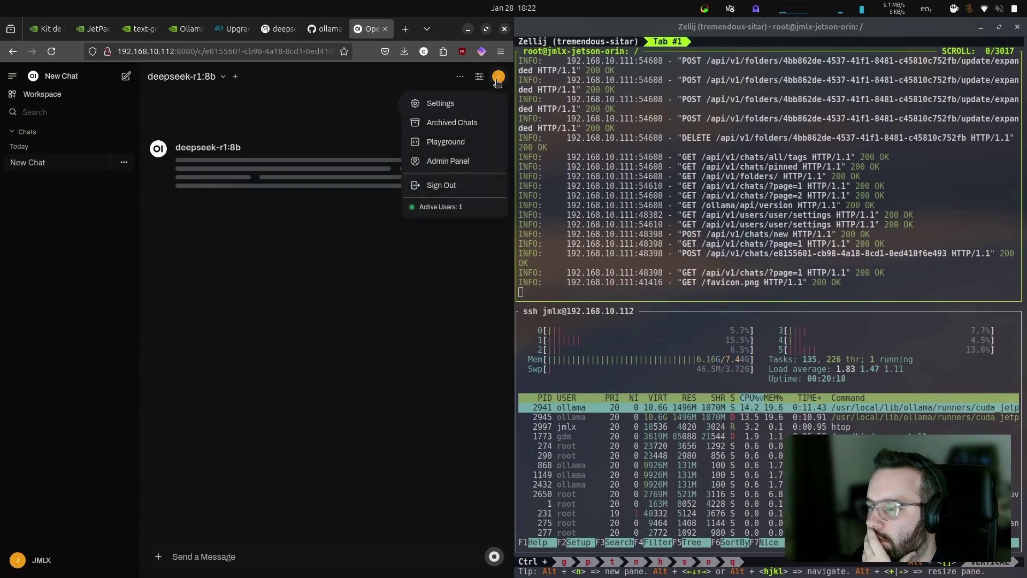
{"action": "left_click", "coordinate": [455, 160]}
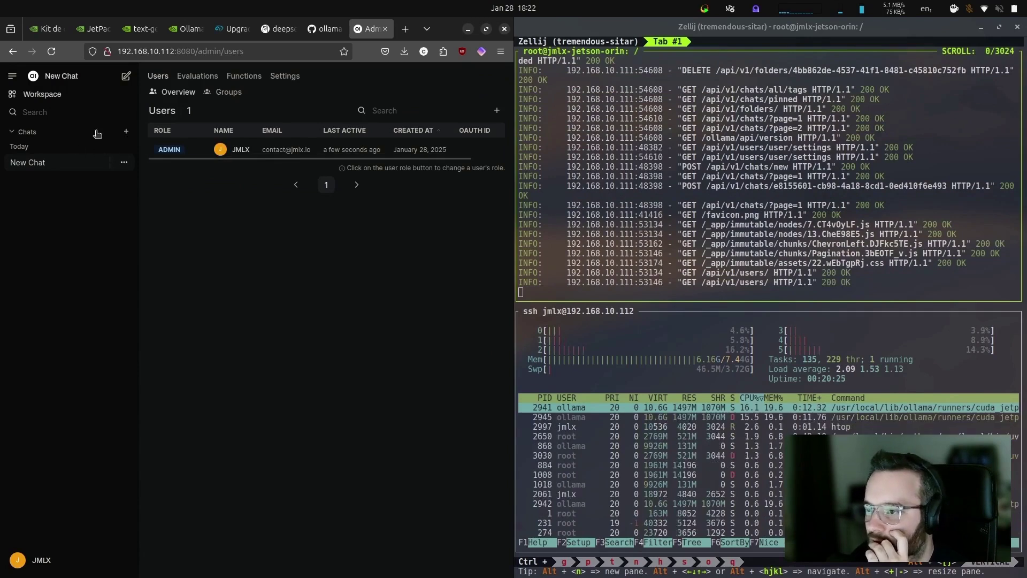
{"action": "left_click", "coordinate": [299, 76]}
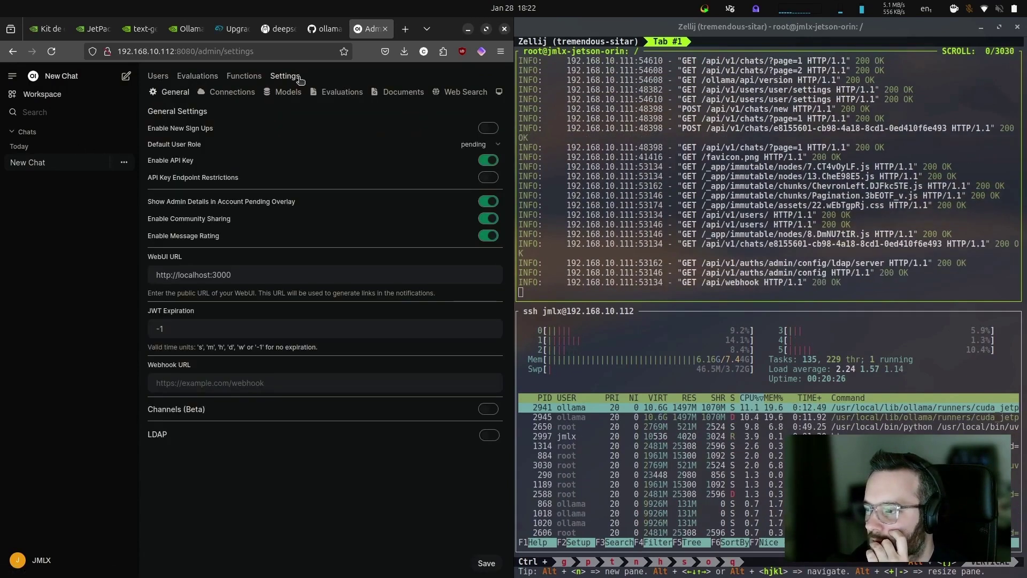
{"action": "left_click", "coordinate": [487, 29]}
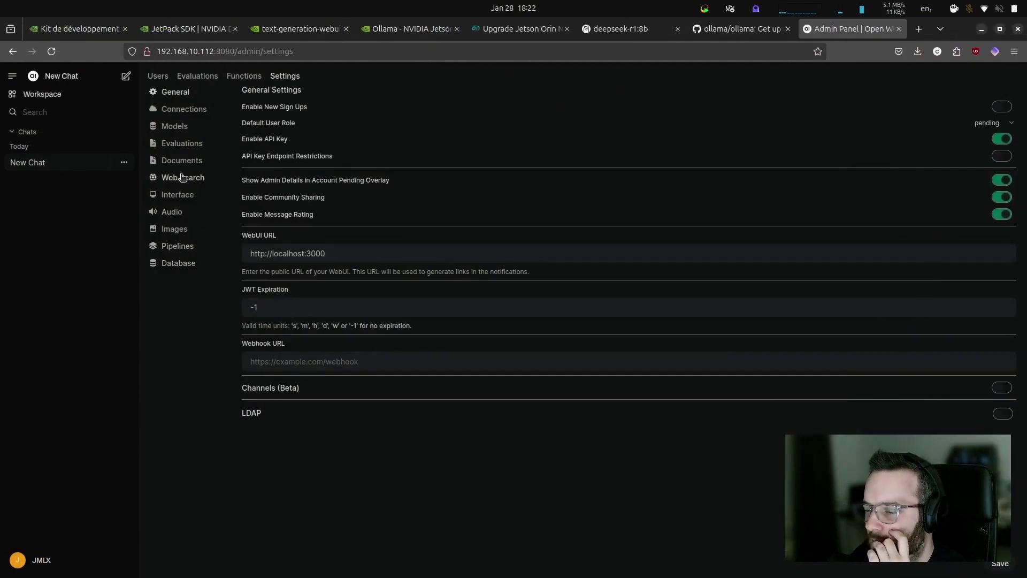
{"action": "left_click", "coordinate": [184, 129]}
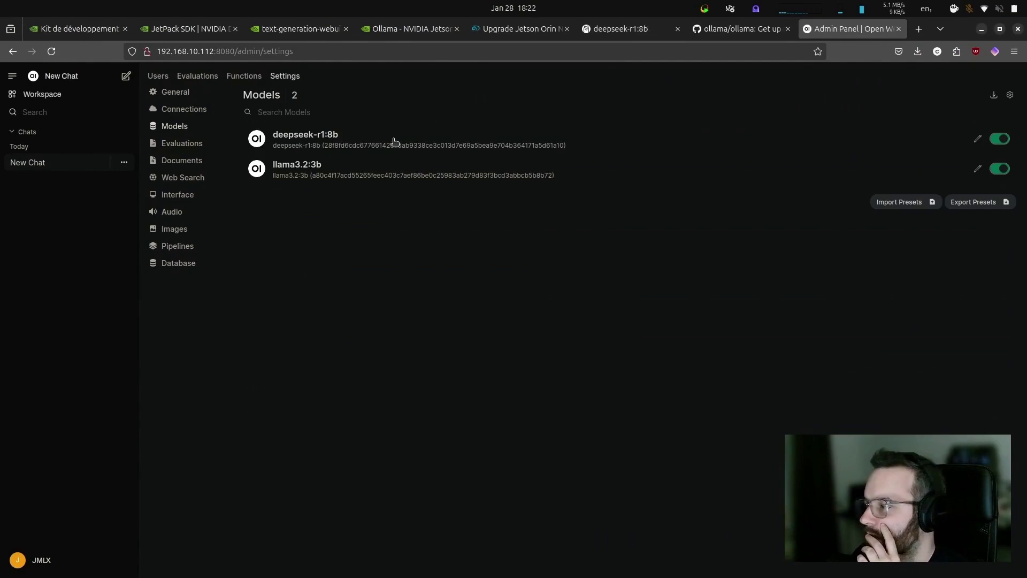
Step: Open deepseek-r1:8b's settings, show its advanced parameters, and save them with Save & Update
{"action": "left_click", "coordinate": [393, 141]}
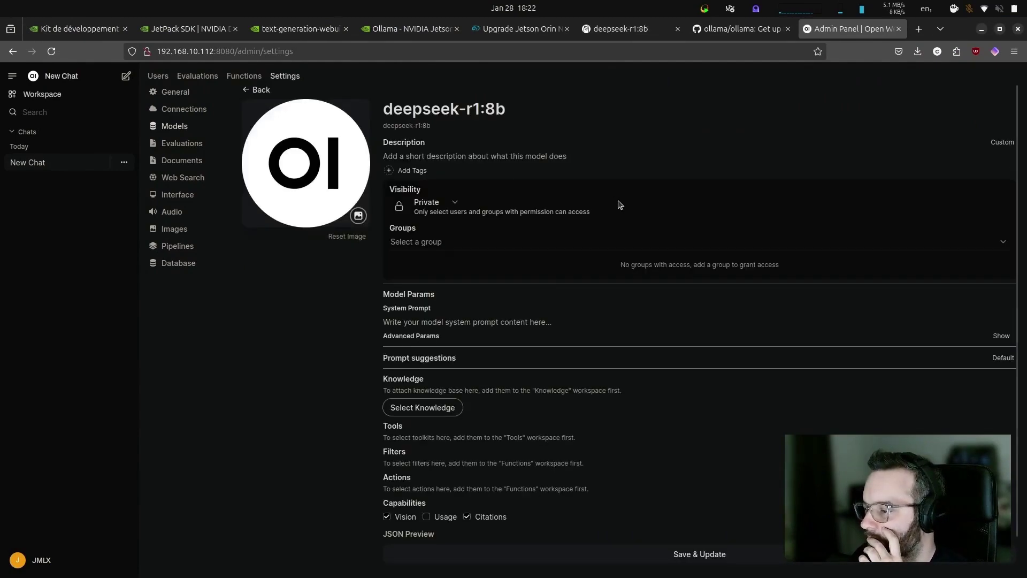
{"action": "scroll", "coordinate": [620, 206], "scroll_direction": "down", "scroll_amount": 1}
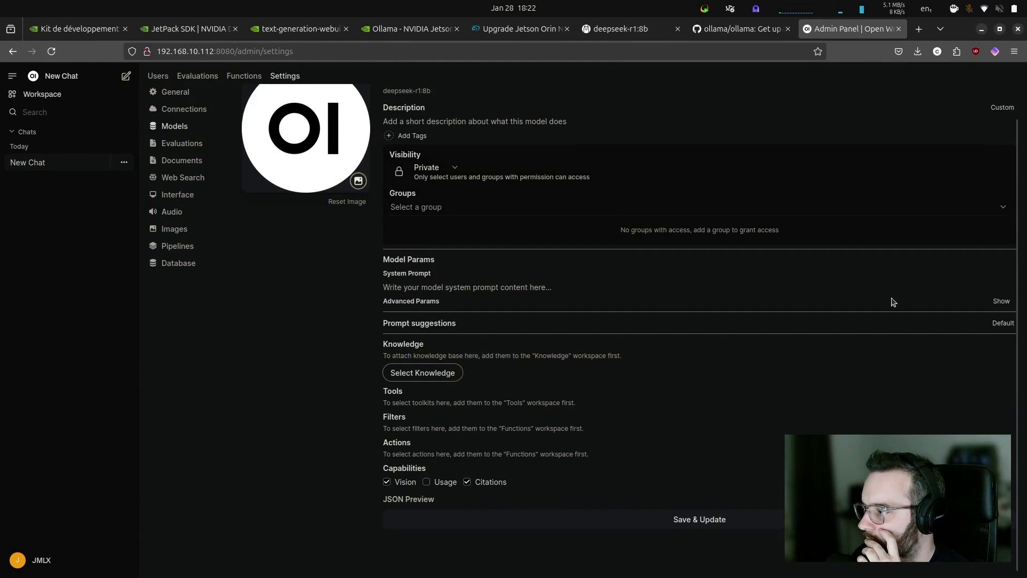
{"action": "left_click", "coordinate": [1002, 301]}
{"action": "scroll", "coordinate": [626, 367], "scroll_direction": "down", "scroll_amount": 3}
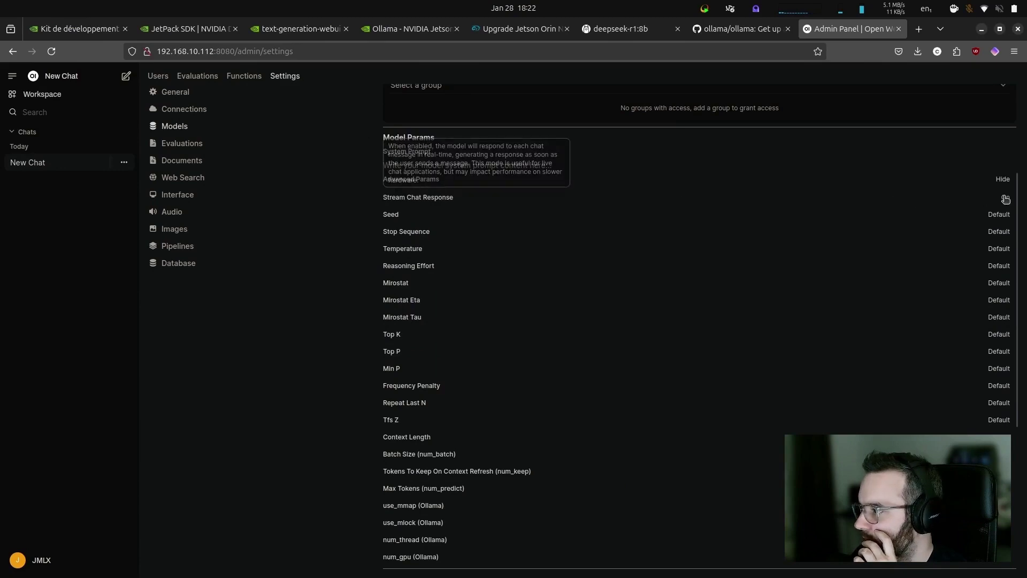
{"action": "scroll", "coordinate": [868, 252], "scroll_direction": "down", "scroll_amount": 6}
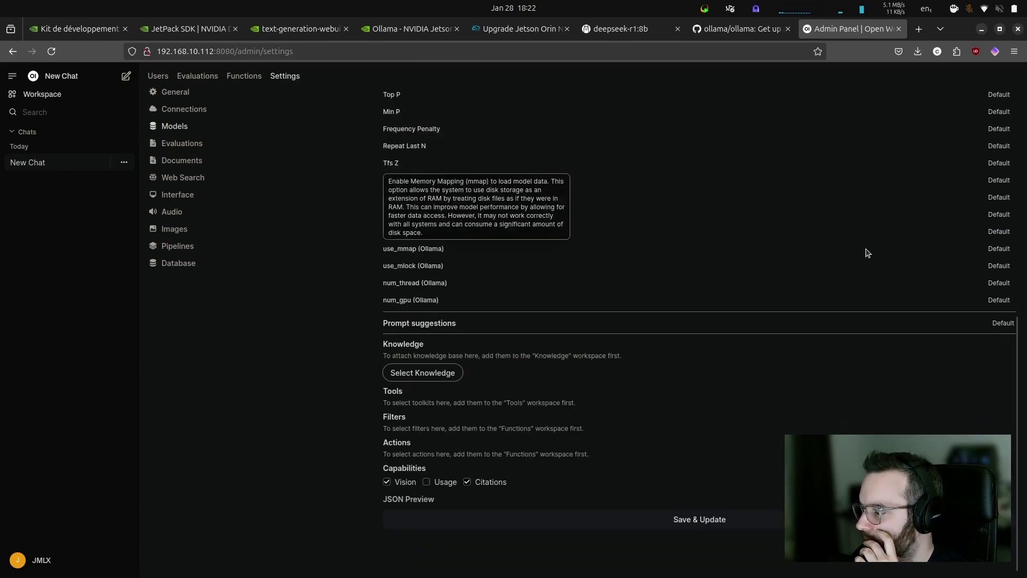
{"action": "left_click", "coordinate": [691, 516]}
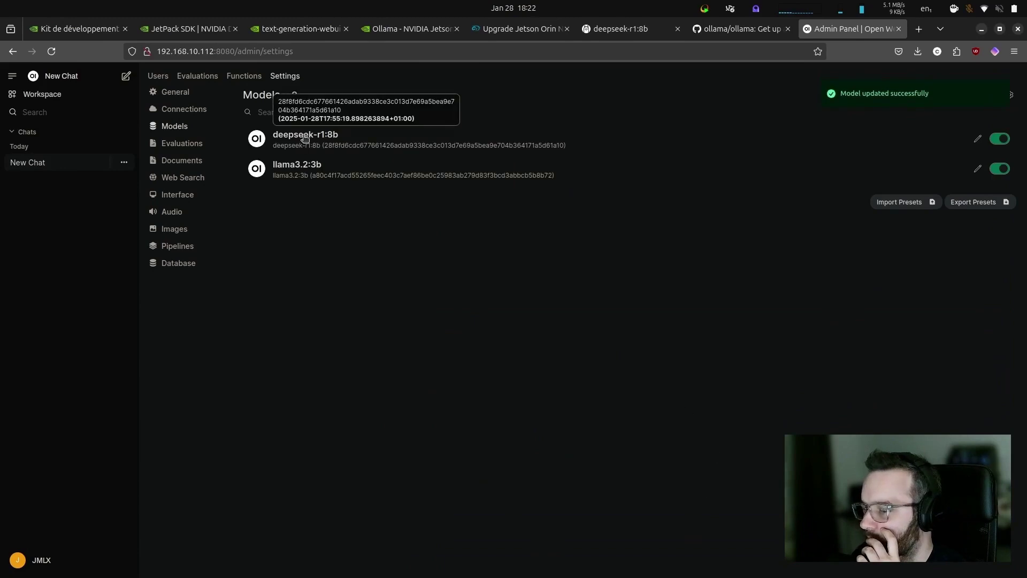
Step: Return to the sky-is-blue chat and select the word Rayleigh in the answer
{"action": "left_click", "coordinate": [39, 164]}
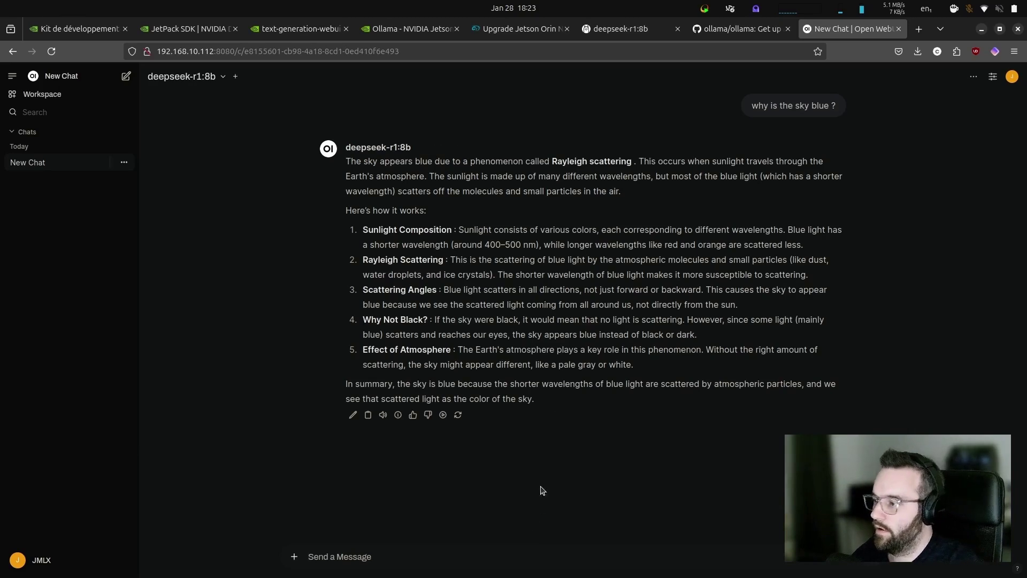
{"action": "double_click", "coordinate": [571, 163]}
{"action": "key", "text": "ctrl+c"}
Step: Ask deepseek-r1:8b "who is Rayleigh ?", pasting in the copied word Rayleigh
{"action": "left_click", "coordinate": [396, 554]}
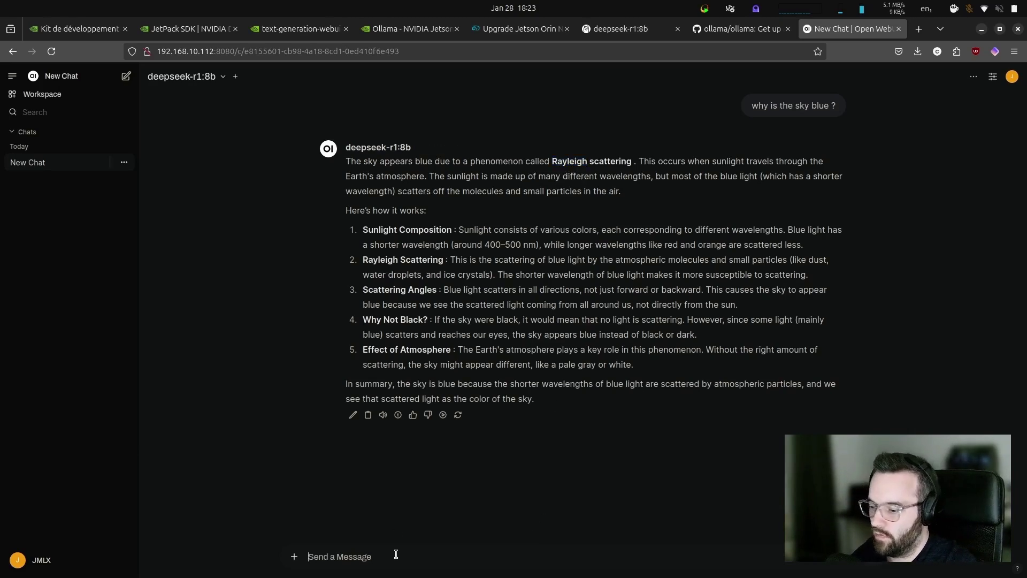
{"action": "type", "text": "who is"}
{"action": "key", "text": "ctrl+v"}
{"action": "type", "text": "?"}
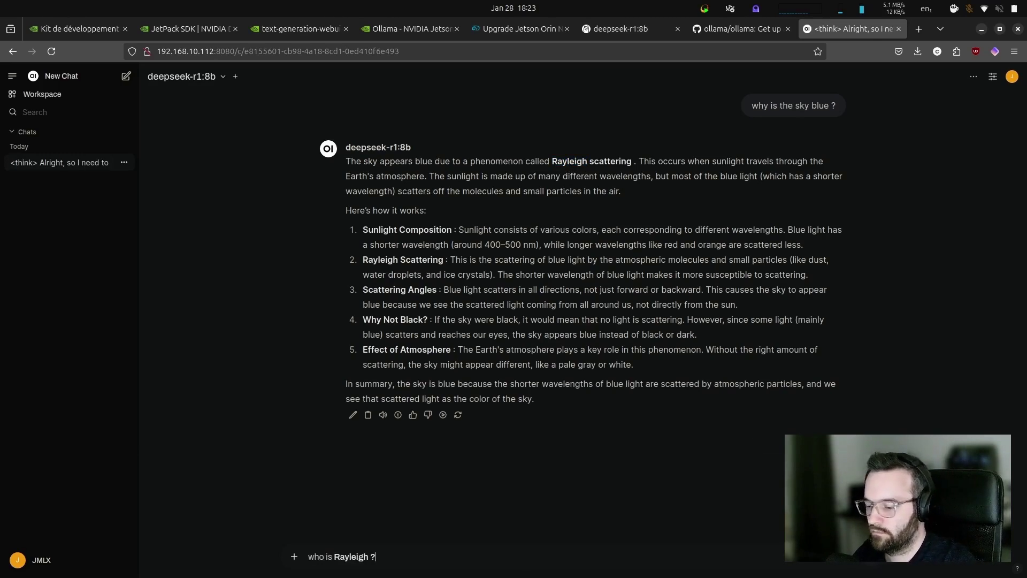
{"action": "key", "text": "Return"}
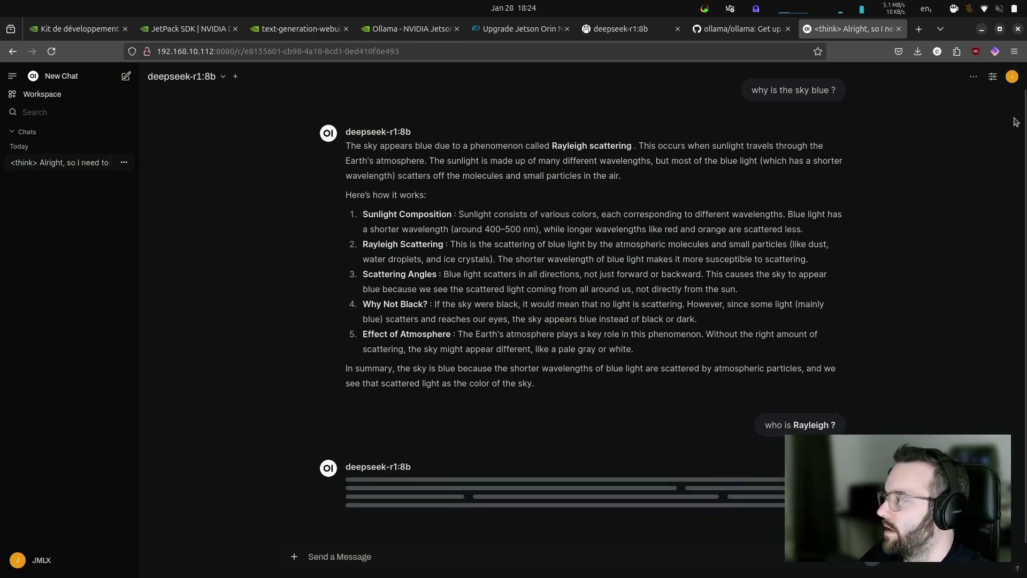
Step: Open deepseek-r1:8b's model settings from the Admin Panel Models list
{"action": "left_click", "coordinate": [1012, 76]}
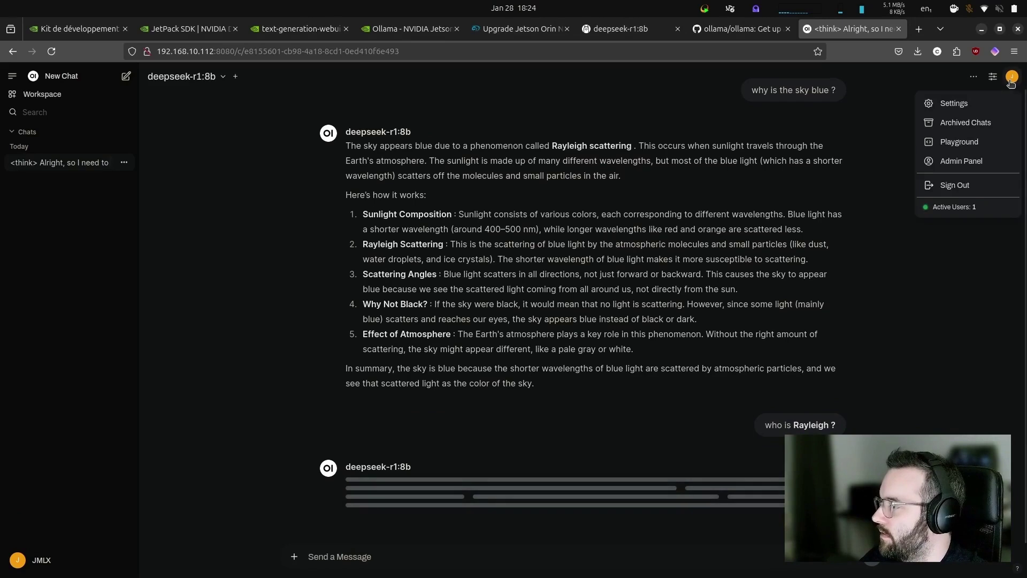
{"action": "left_click", "coordinate": [961, 161]}
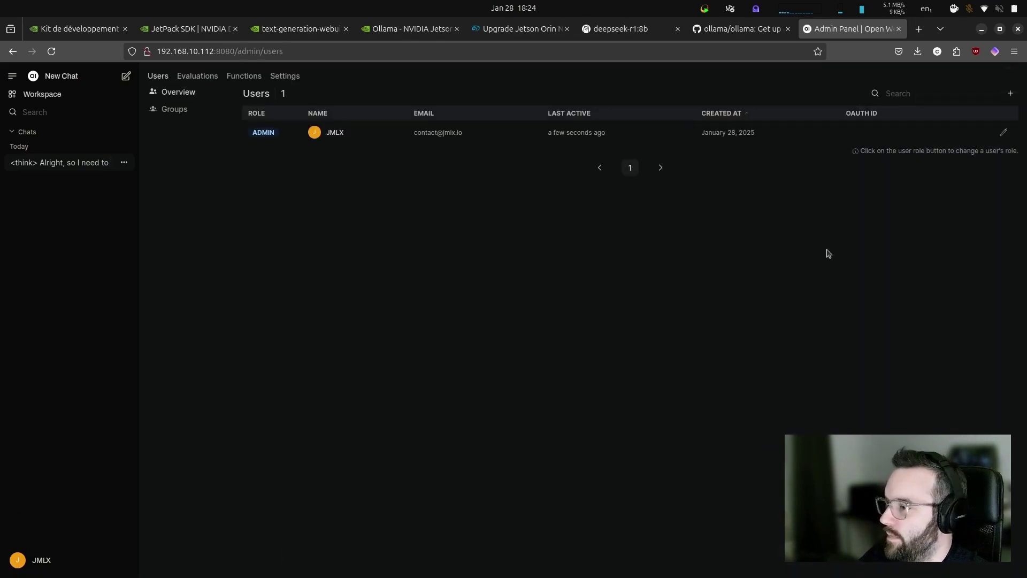
{"action": "left_click", "coordinate": [284, 77]}
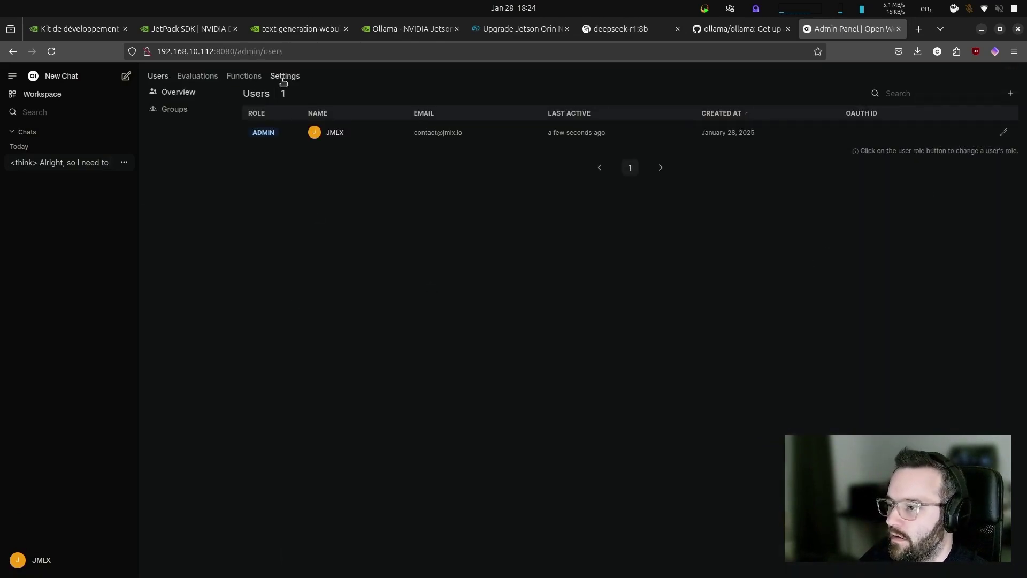
{"action": "left_click", "coordinate": [175, 126]}
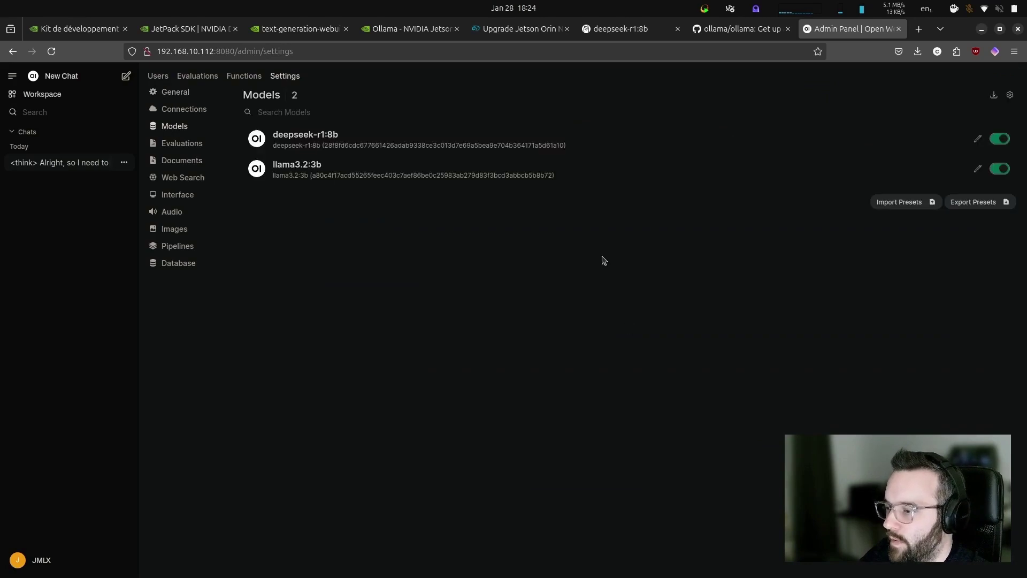
{"action": "left_click", "coordinate": [388, 140]}
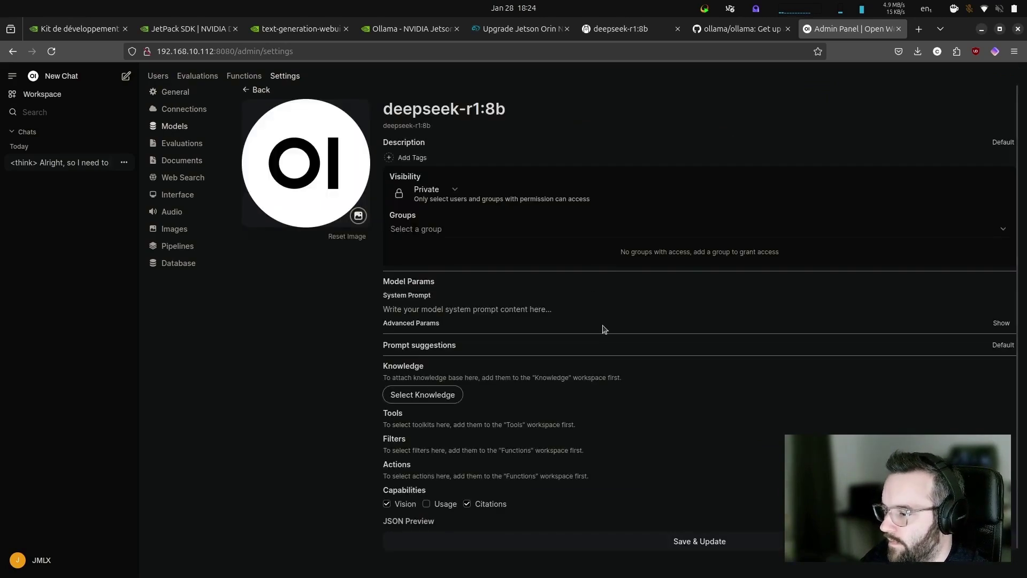
Step: Review its advanced parameters, go back to the Models list unchanged, and reopen the Rayleigh chat
{"action": "scroll", "coordinate": [605, 330], "scroll_direction": "down", "scroll_amount": 1}
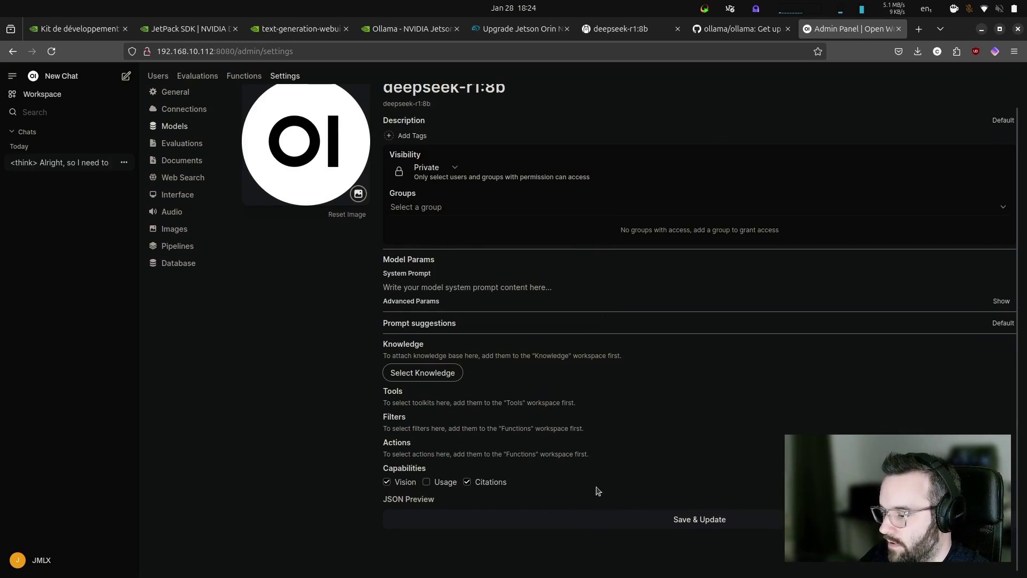
{"action": "scroll", "coordinate": [658, 503], "scroll_direction": "up", "scroll_amount": 1}
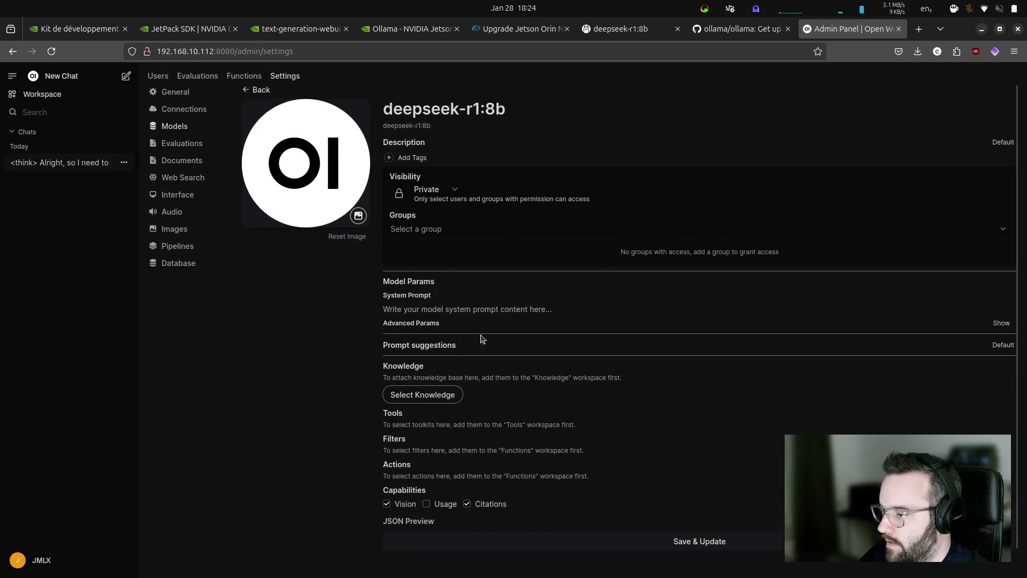
{"action": "left_click", "coordinate": [1001, 322]}
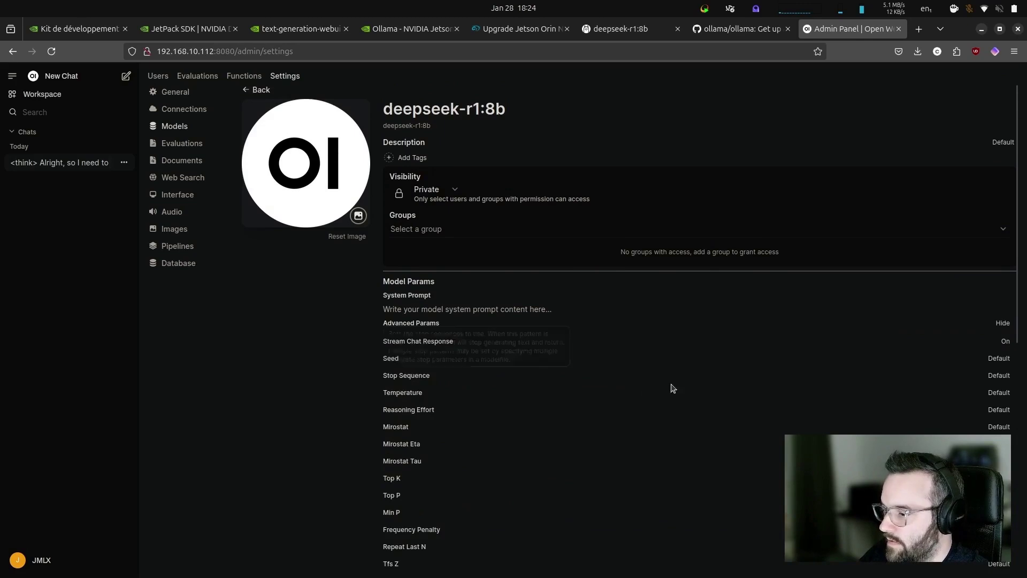
{"action": "scroll", "coordinate": [622, 393], "scroll_direction": "down", "scroll_amount": 1}
{"action": "scroll", "coordinate": [315, 463], "scroll_direction": "down", "scroll_amount": 1}
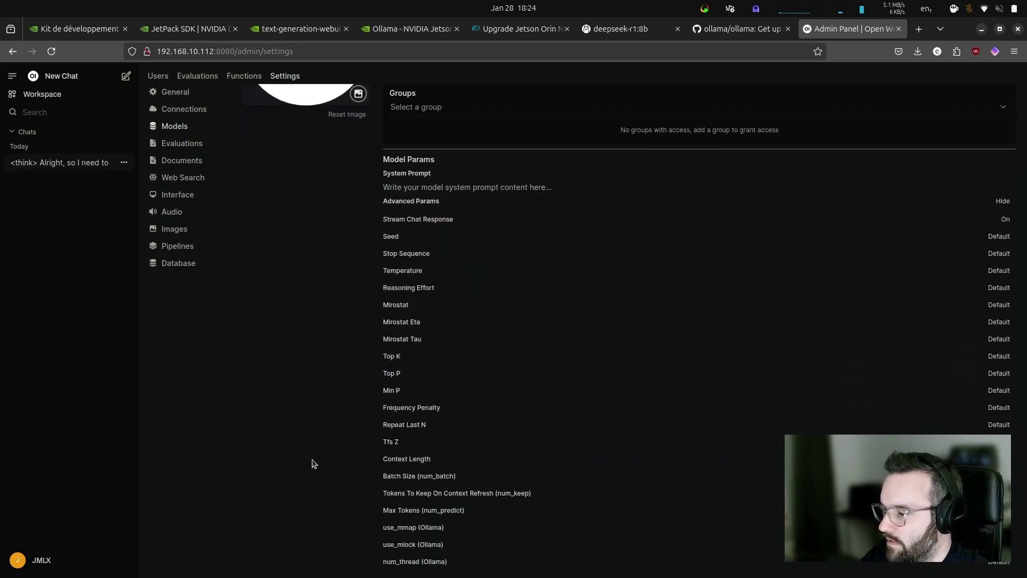
{"action": "scroll", "coordinate": [315, 463], "scroll_direction": "down", "scroll_amount": 1}
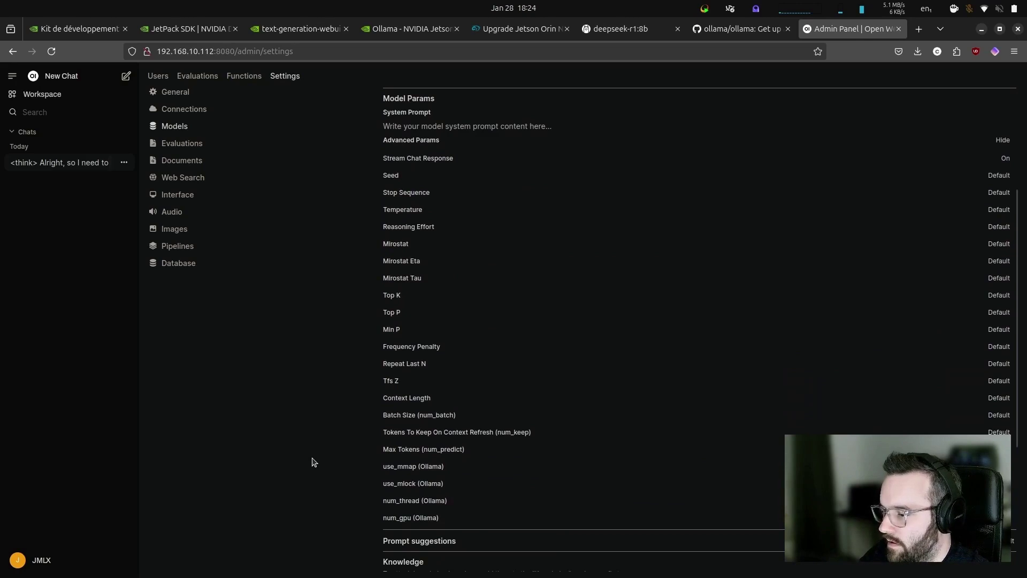
{"action": "scroll", "coordinate": [315, 464], "scroll_direction": "down", "scroll_amount": 1}
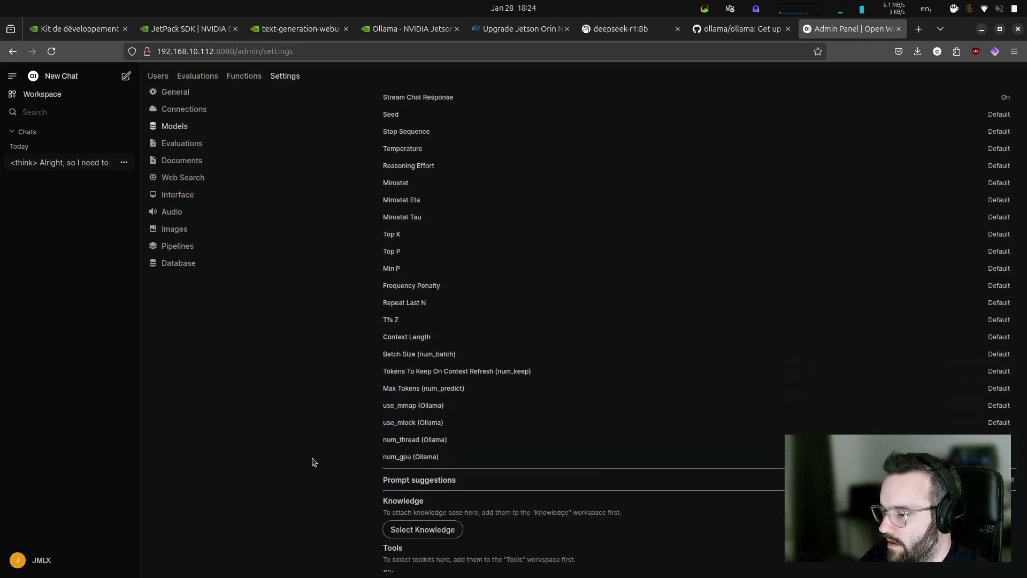
{"action": "scroll", "coordinate": [314, 464], "scroll_direction": "down", "scroll_amount": 1}
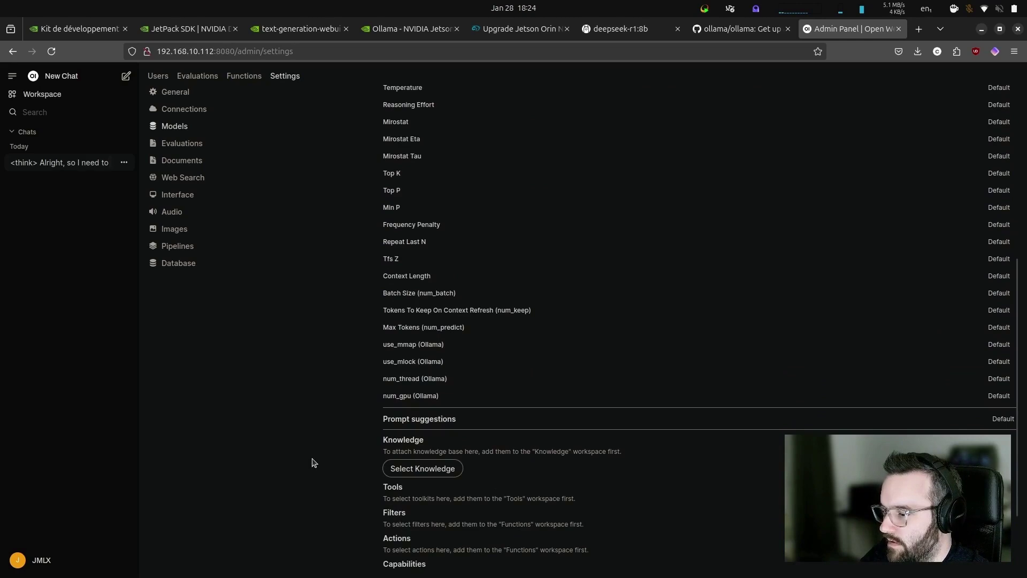
{"action": "scroll", "coordinate": [315, 463], "scroll_direction": "down", "scroll_amount": 1}
{"action": "scroll", "coordinate": [313, 464], "scroll_direction": "up", "scroll_amount": 8}
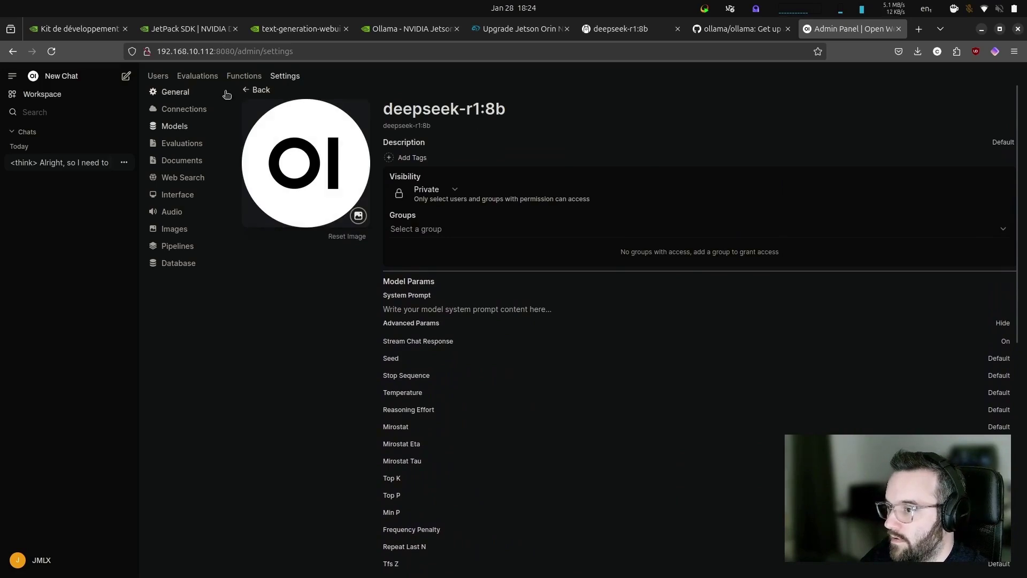
{"action": "left_click", "coordinate": [254, 90]}
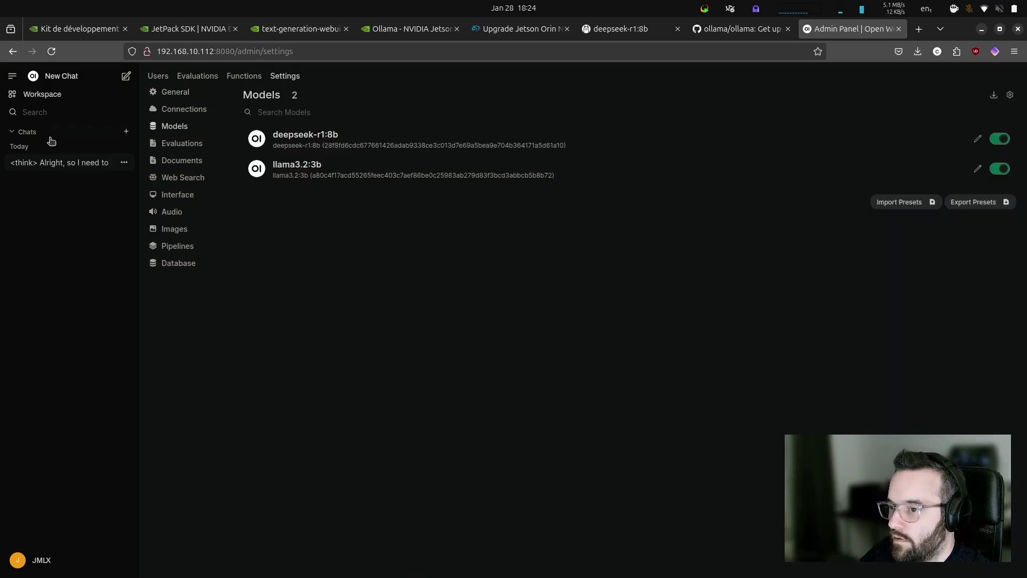
{"action": "left_click", "coordinate": [27, 162]}
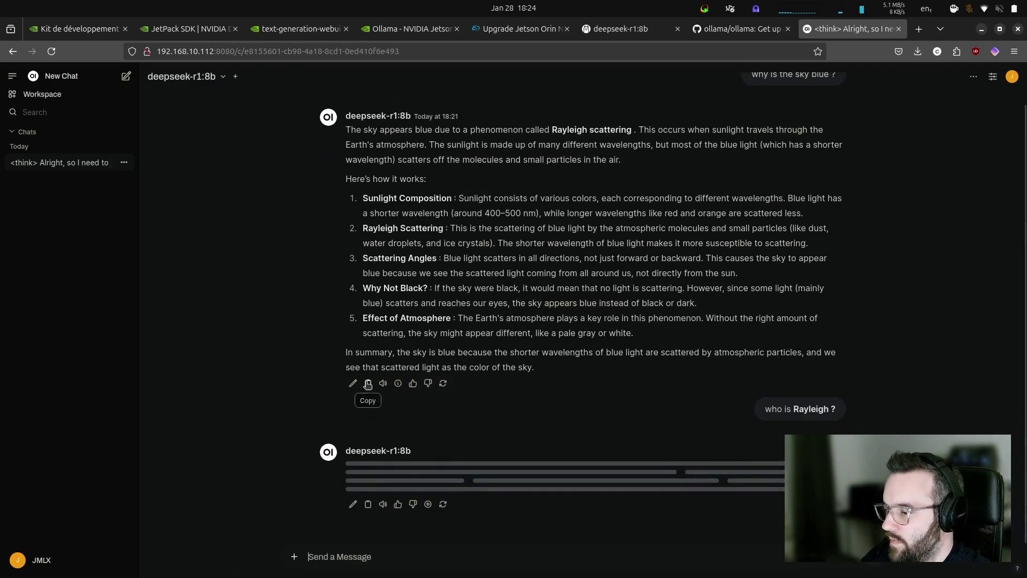
Step: Expand deepseek-r1:8b's streaming reasoning about "who is Rayleigh ?"
{"action": "mouse_move", "coordinate": [397, 384]}
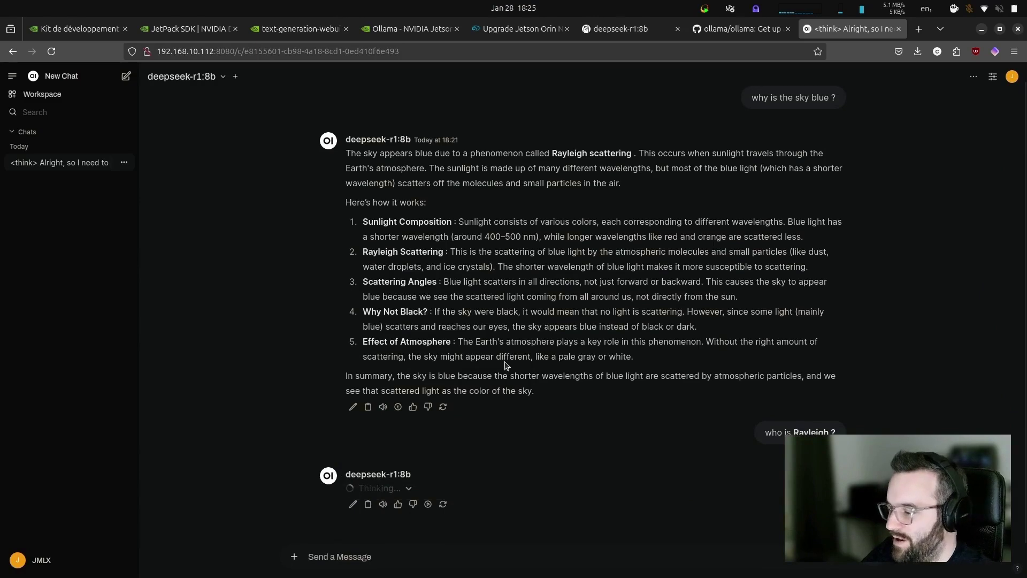
{"action": "left_click", "coordinate": [410, 489]}
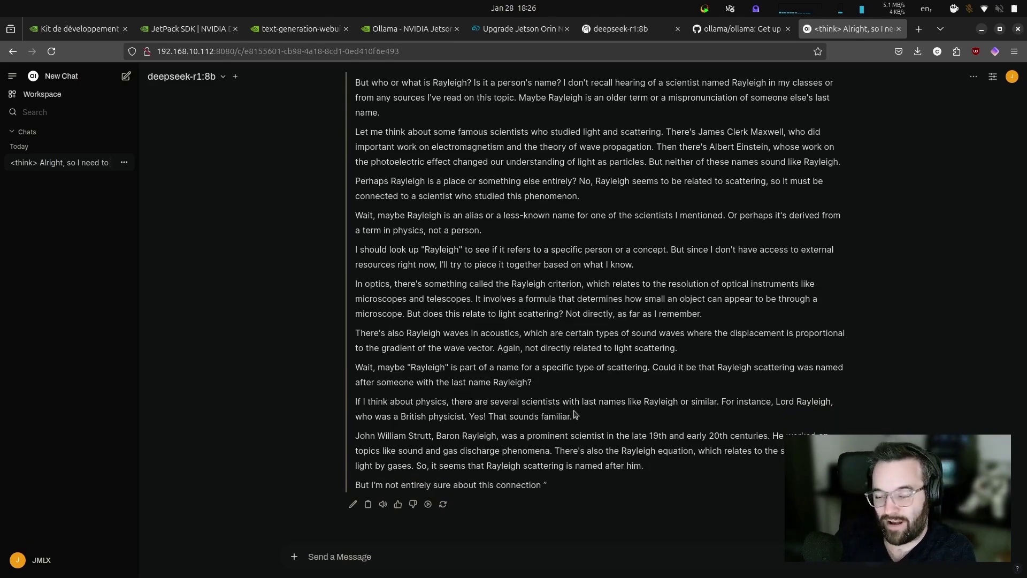
Step: Fold and unfold the reasoning block, then read down through the model's reasoning
{"action": "scroll", "coordinate": [568, 411], "scroll_direction": "up", "scroll_amount": 10}
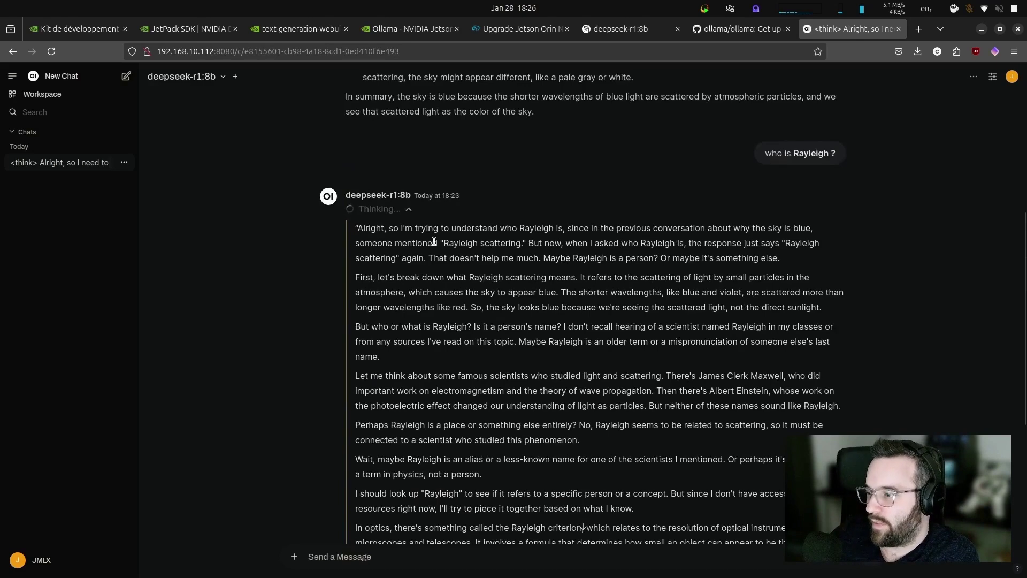
{"action": "left_click", "coordinate": [408, 213]}
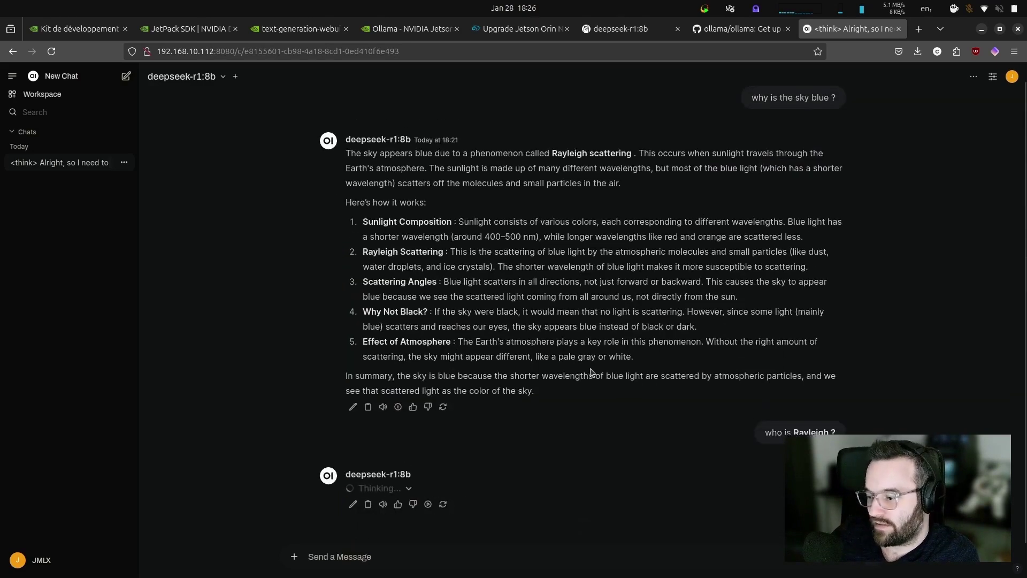
{"action": "left_click", "coordinate": [408, 488]}
{"action": "scroll", "coordinate": [563, 382], "scroll_direction": "down", "scroll_amount": 10}
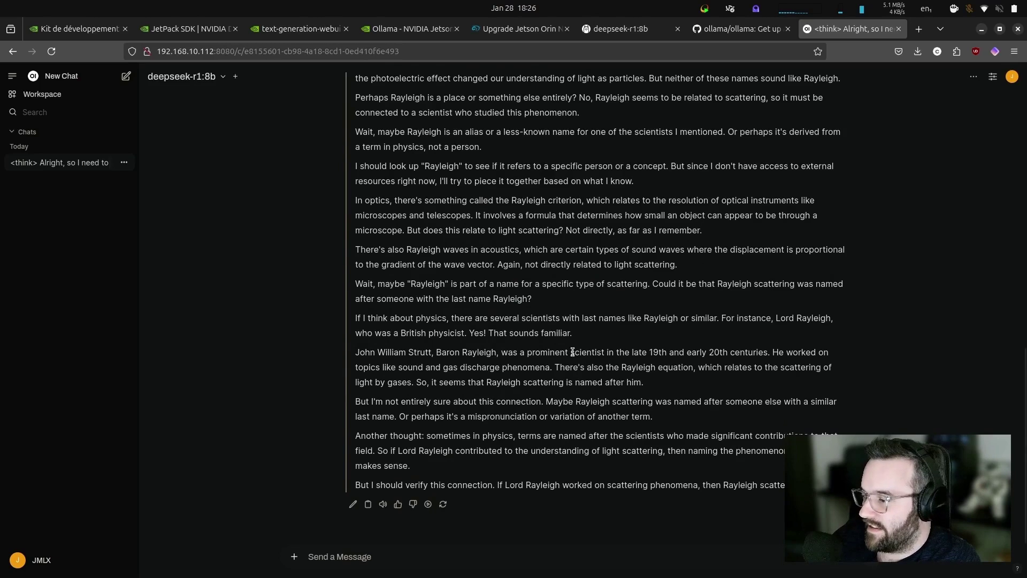
{"action": "scroll", "coordinate": [587, 353], "scroll_direction": "up", "scroll_amount": 2}
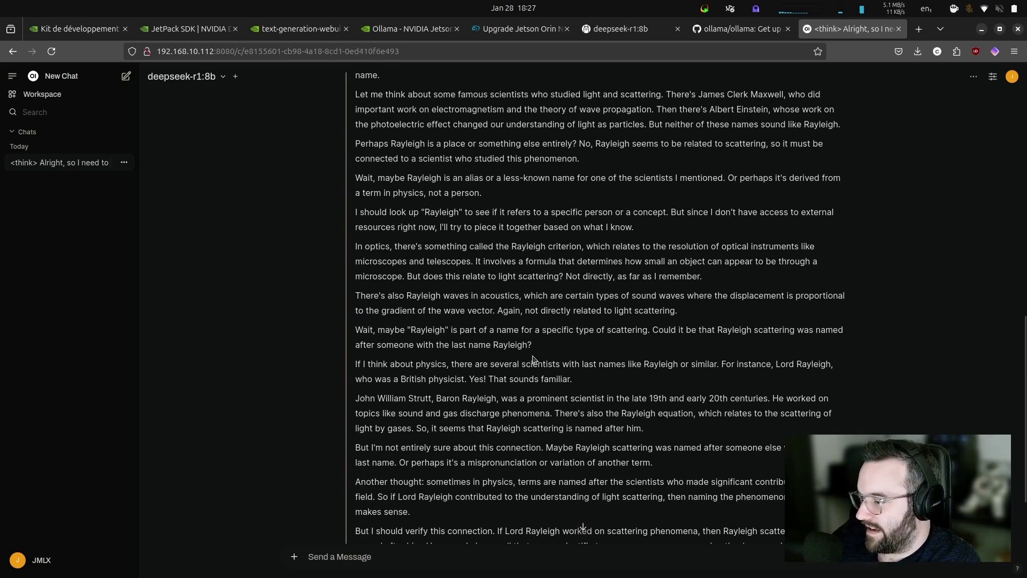
{"action": "scroll", "coordinate": [538, 351], "scroll_direction": "down", "scroll_amount": 2}
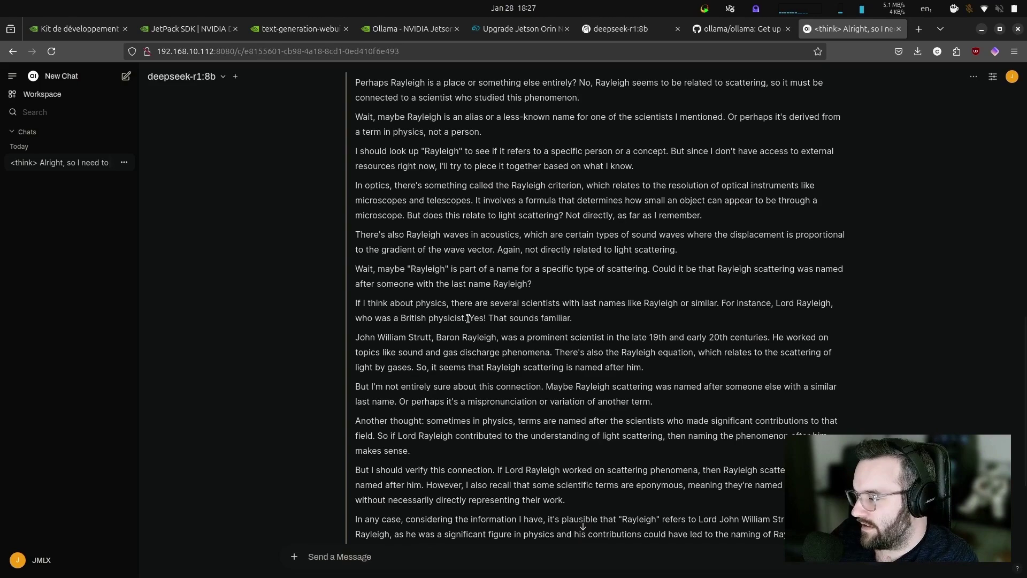
{"action": "scroll", "coordinate": [468, 319], "scroll_direction": "down", "scroll_amount": 1}
{"action": "scroll", "coordinate": [499, 317], "scroll_direction": "down", "scroll_amount": 2}
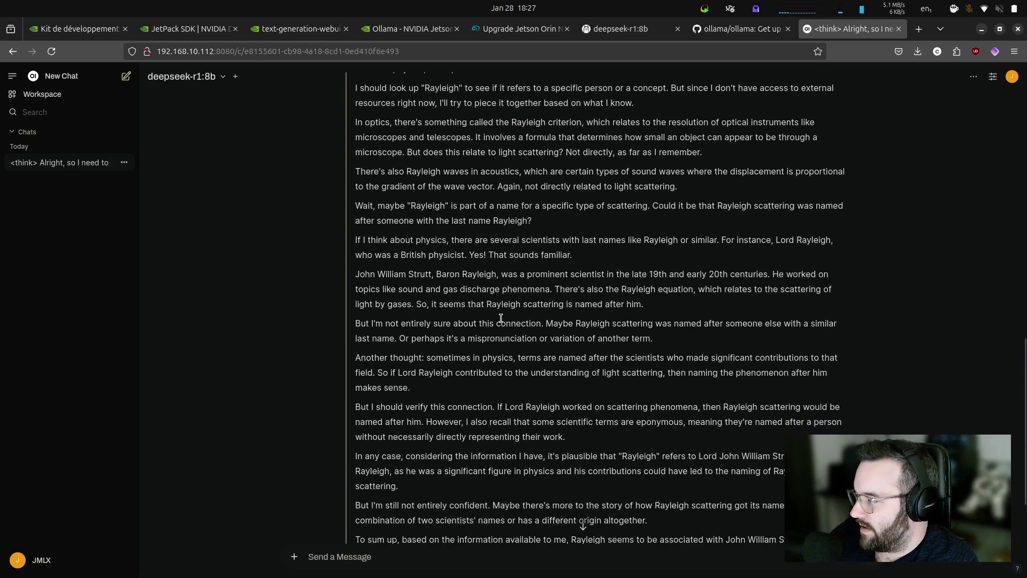
{"action": "scroll", "coordinate": [502, 320], "scroll_direction": "down", "scroll_amount": 2}
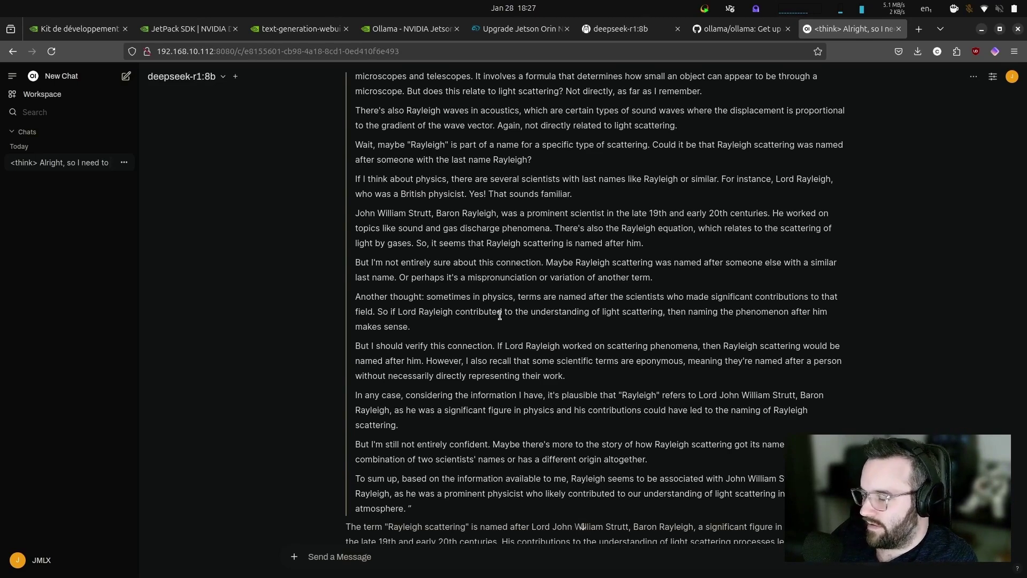
{"action": "scroll", "coordinate": [499, 317], "scroll_direction": "down", "scroll_amount": 1}
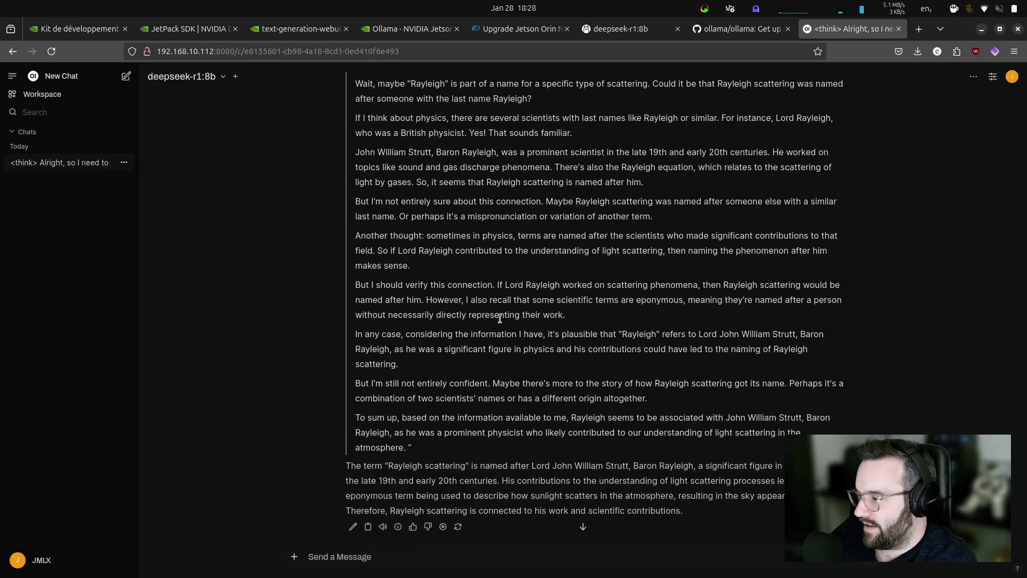
Step: Select the sentence on Lord Rayleigh's contribution, clear it, and scroll back up
{"action": "left_click_drag", "start_coordinate": [377, 250], "coordinate": [418, 271]}
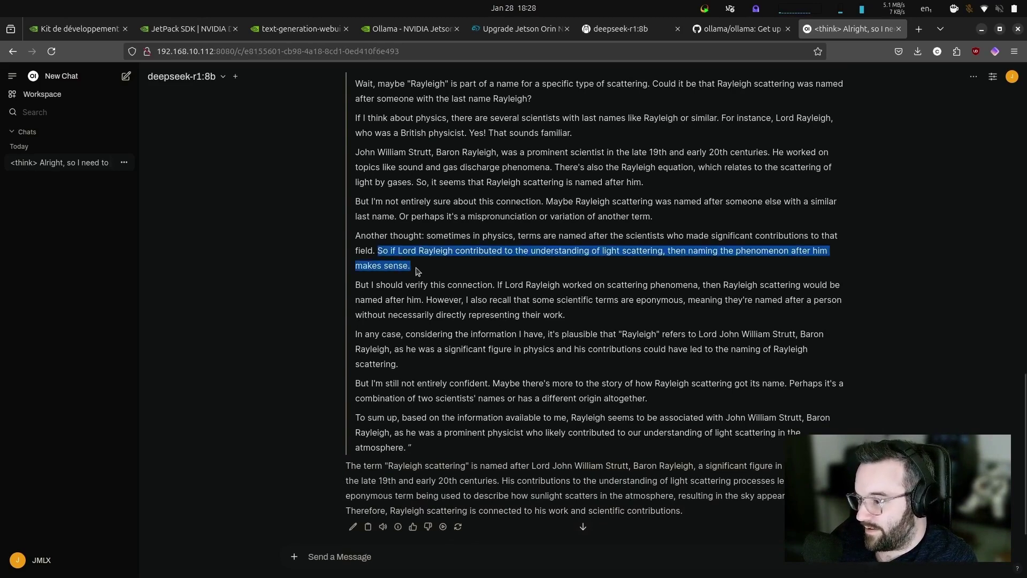
{"action": "left_click", "coordinate": [486, 310]}
{"action": "scroll", "coordinate": [485, 308], "scroll_direction": "down", "scroll_amount": 1}
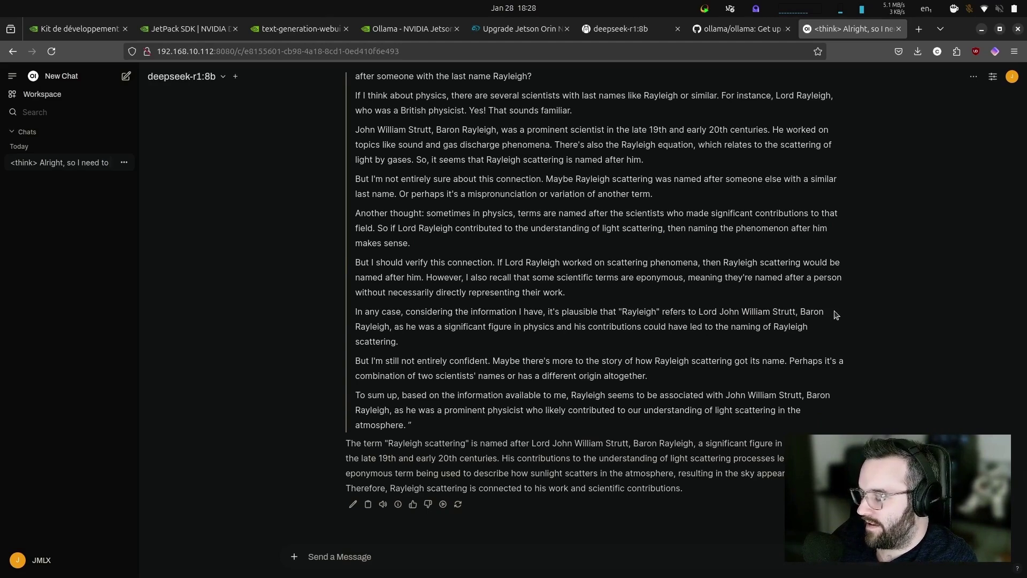
{"action": "scroll", "coordinate": [461, 316], "scroll_direction": "up", "scroll_amount": 15}
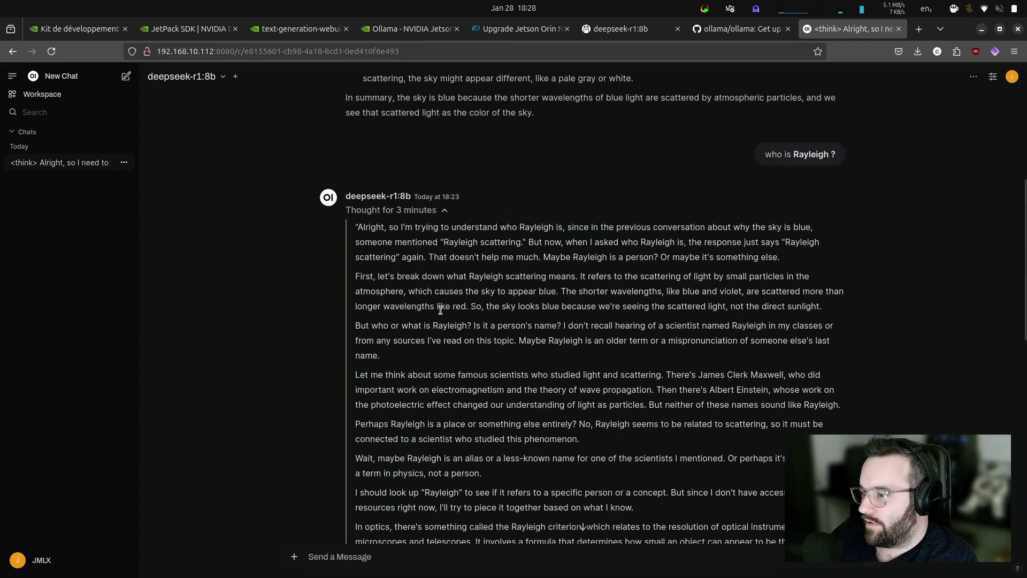
Step: Collapse the "Thought for 3 minutes" block and open a new browser tab
{"action": "left_click", "coordinate": [423, 214]}
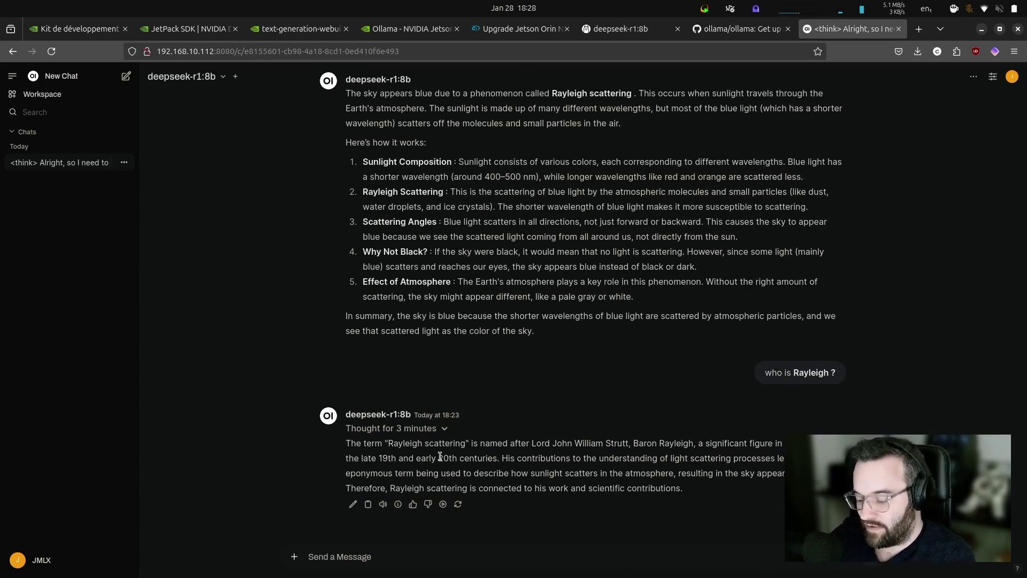
{"action": "key", "text": "ctrl+t"}
Step: Search Google for "rayleigh scattering" and open its Wikipedia article
{"action": "type", "text": "goo"}
{"action": "key", "text": "Return"}
{"action": "type", "text": "raylei"}
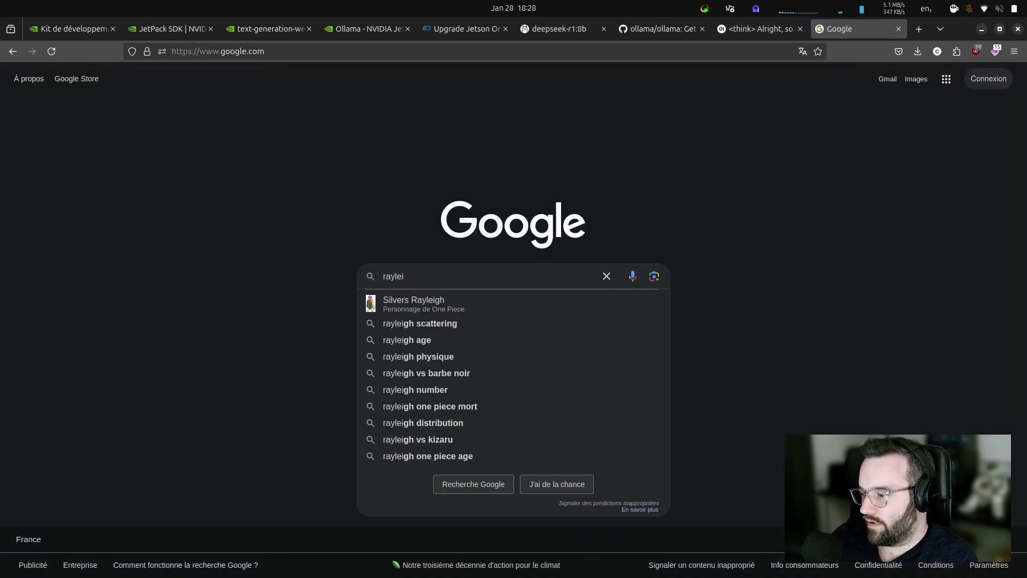
{"action": "key", "text": "Down"}
{"action": "key", "text": "Down"}
{"action": "key", "text": "Return"}
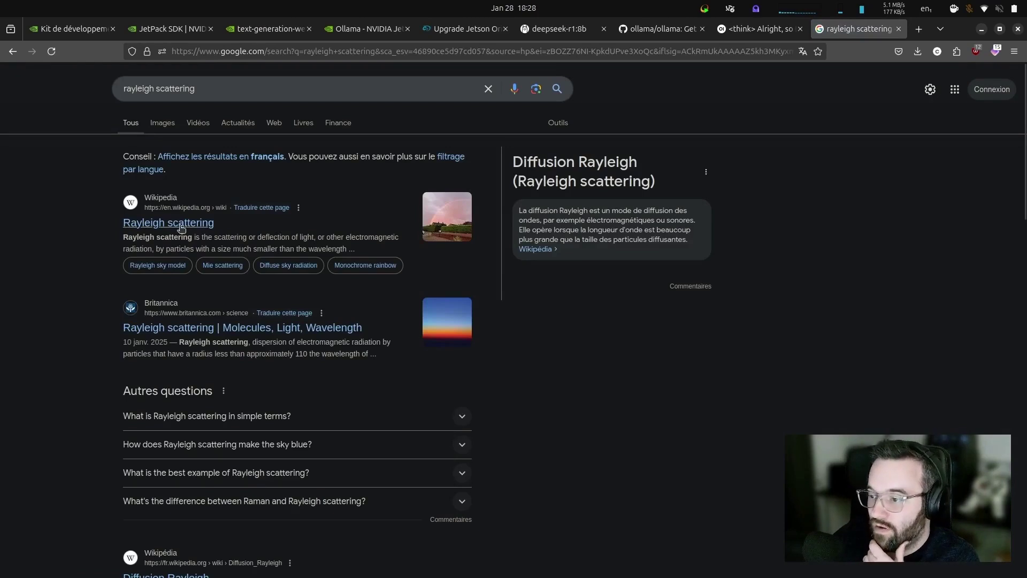
{"action": "left_click", "coordinate": [181, 227]}
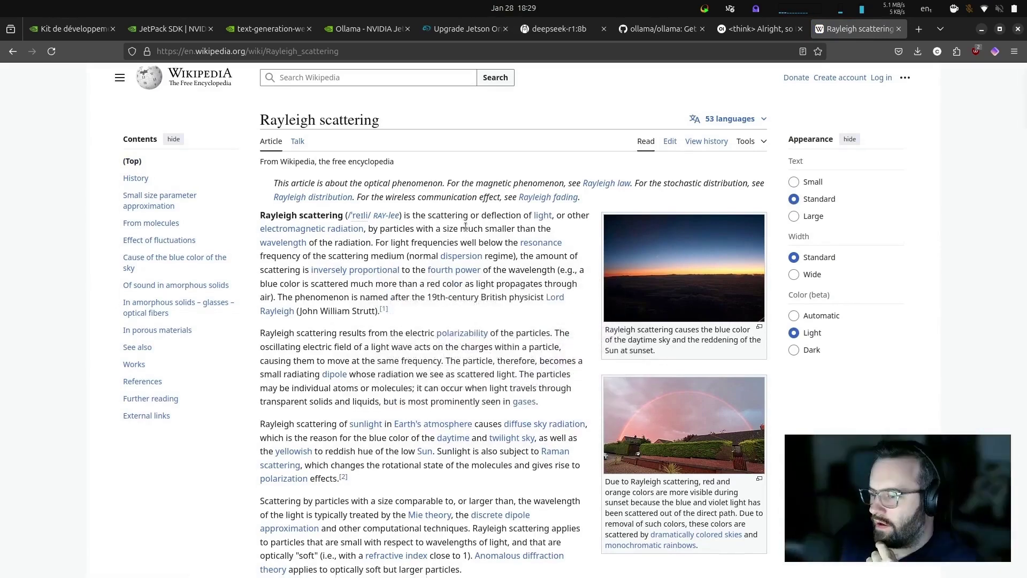
Step: Follow the History section's Lord Rayleigh link, then switch back to the Open WebUI tab
{"action": "scroll", "coordinate": [465, 227], "scroll_direction": "down", "scroll_amount": 4}
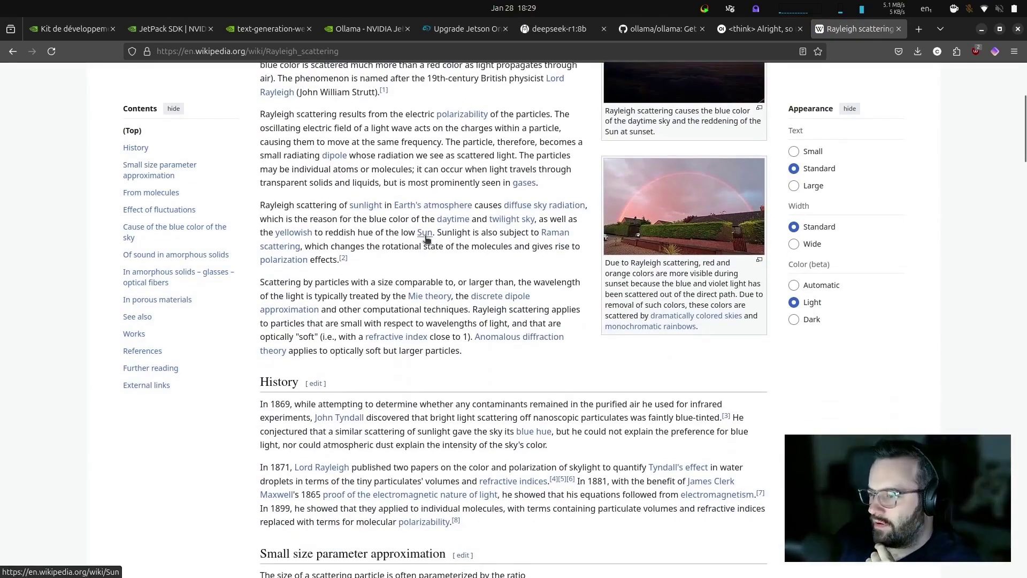
{"action": "scroll", "coordinate": [409, 274], "scroll_direction": "down", "scroll_amount": 2}
{"action": "scroll", "coordinate": [409, 274], "scroll_direction": "down", "scroll_amount": 1}
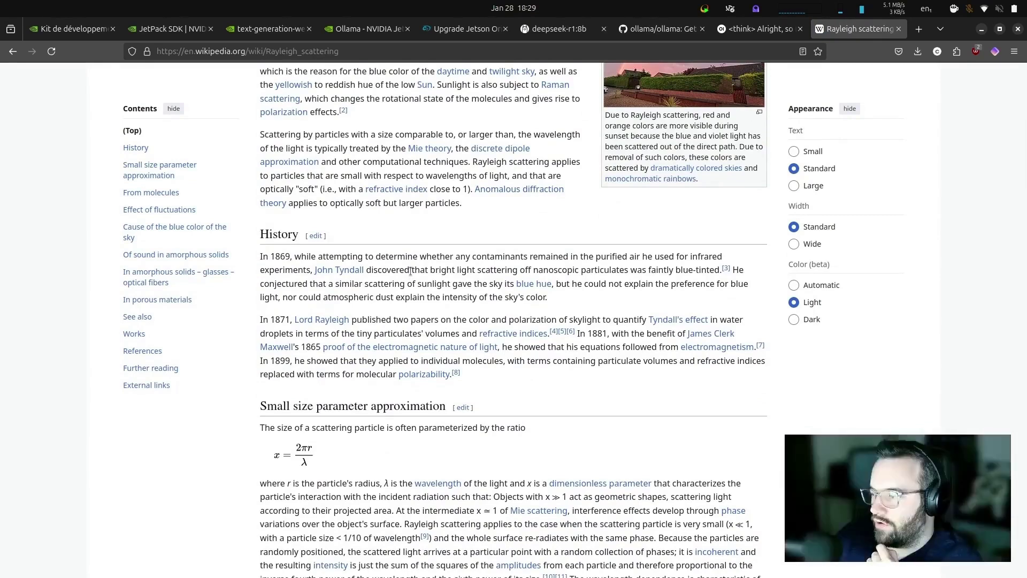
{"action": "left_click", "coordinate": [328, 321]}
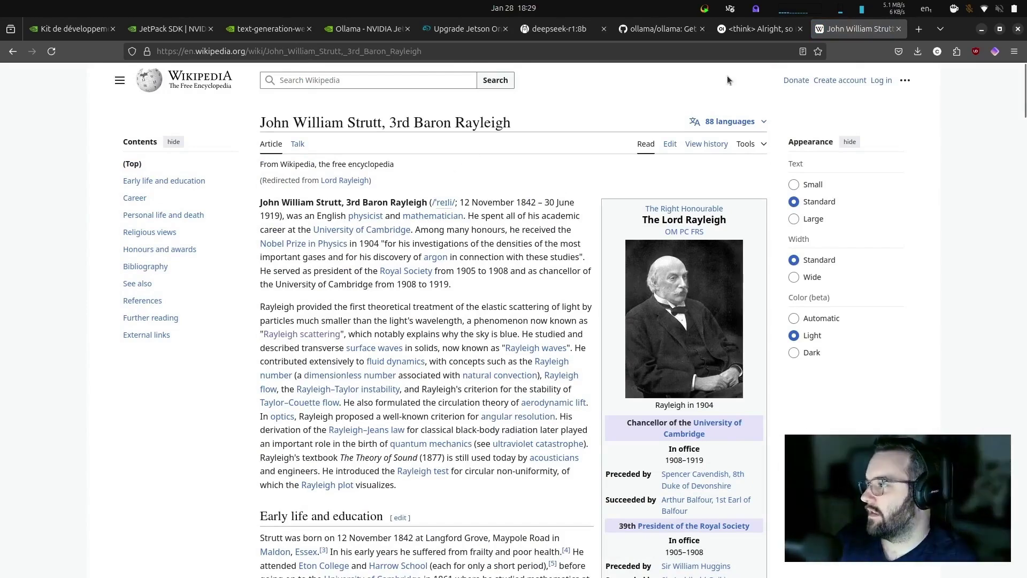
{"action": "left_click", "coordinate": [752, 30]}
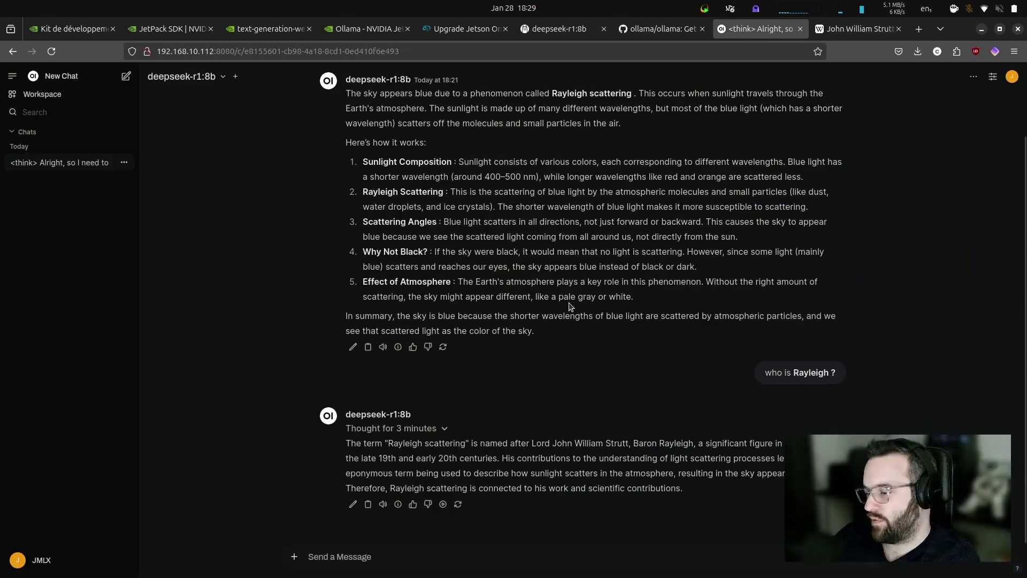
Step: Unfold the 3-minute reasoning again and scroll through it
{"action": "scroll", "coordinate": [570, 307], "scroll_direction": "up", "scroll_amount": 2}
{"action": "scroll", "coordinate": [557, 378], "scroll_direction": "down", "scroll_amount": 2}
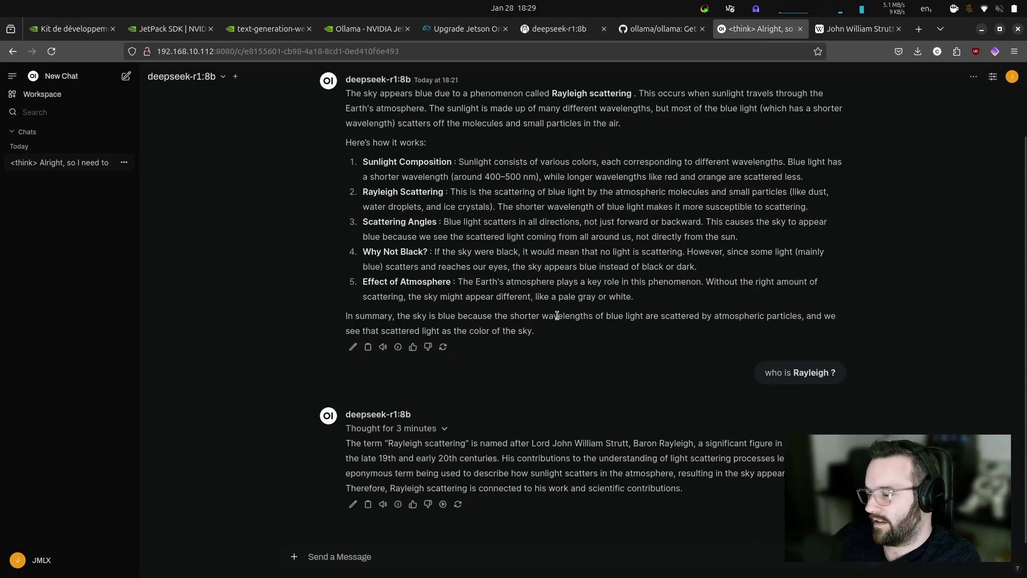
{"action": "left_click", "coordinate": [431, 430]}
{"action": "scroll", "coordinate": [551, 428], "scroll_direction": "down", "scroll_amount": 6}
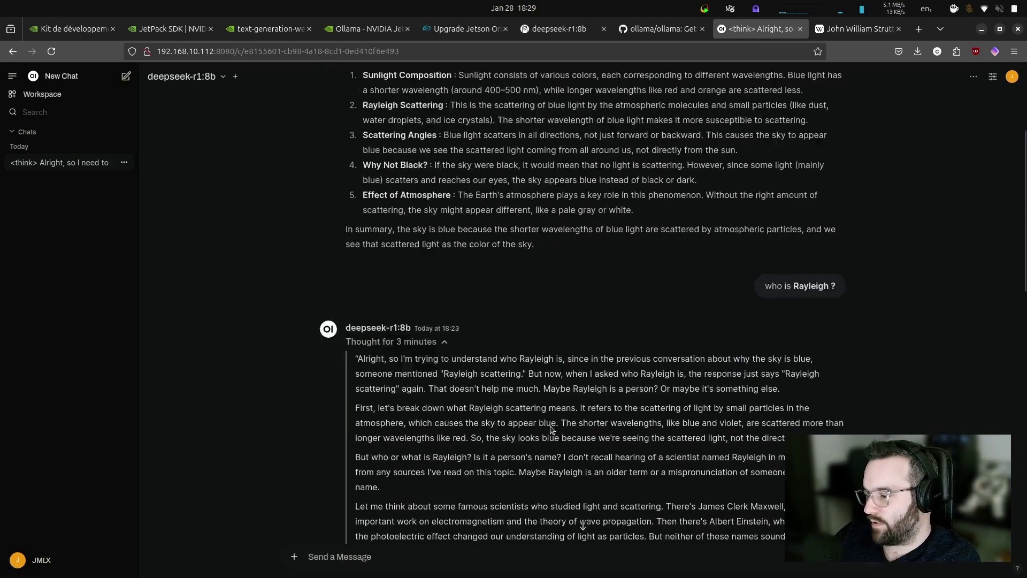
{"action": "scroll", "coordinate": [551, 428], "scroll_direction": "down", "scroll_amount": 3}
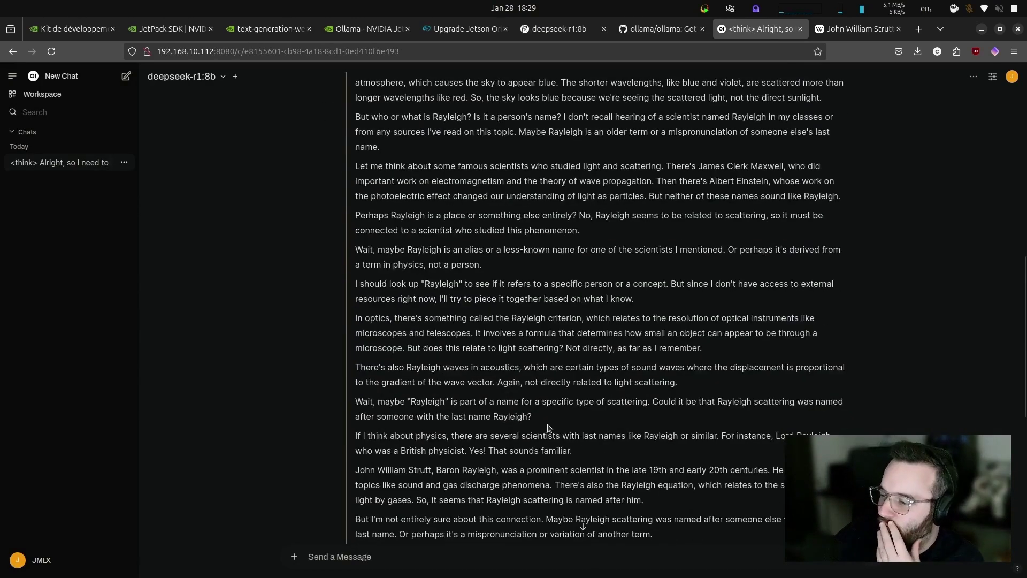
{"action": "scroll", "coordinate": [546, 423], "scroll_direction": "down", "scroll_amount": 4}
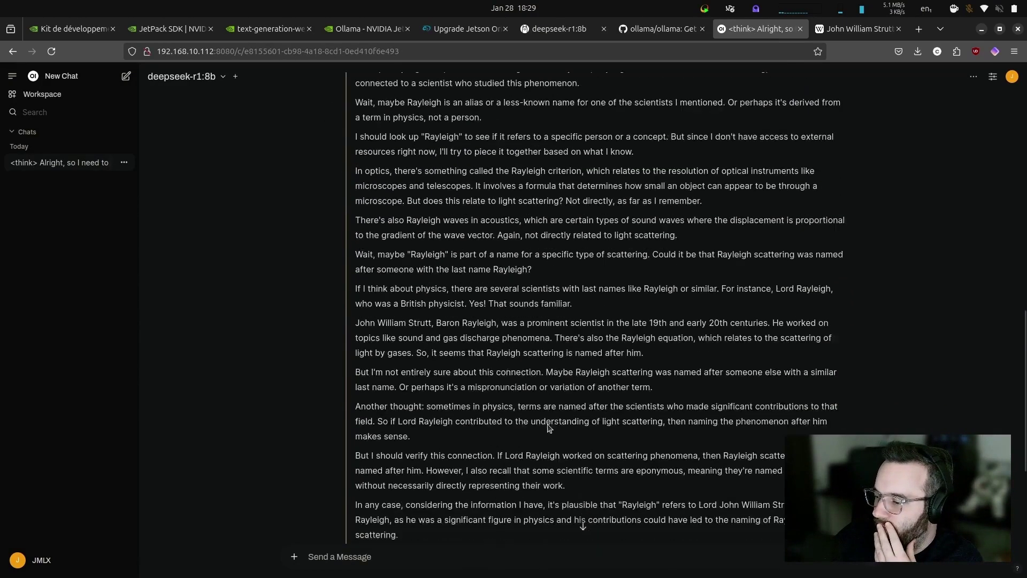
{"action": "scroll", "coordinate": [546, 422], "scroll_direction": "down", "scroll_amount": 2}
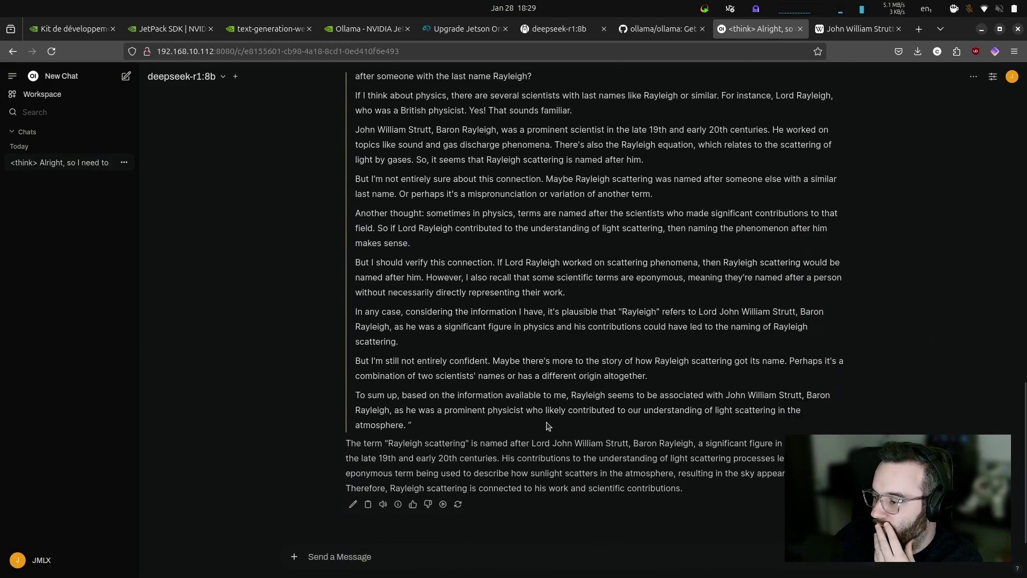
{"action": "scroll", "coordinate": [547, 426], "scroll_direction": "up", "scroll_amount": 5}
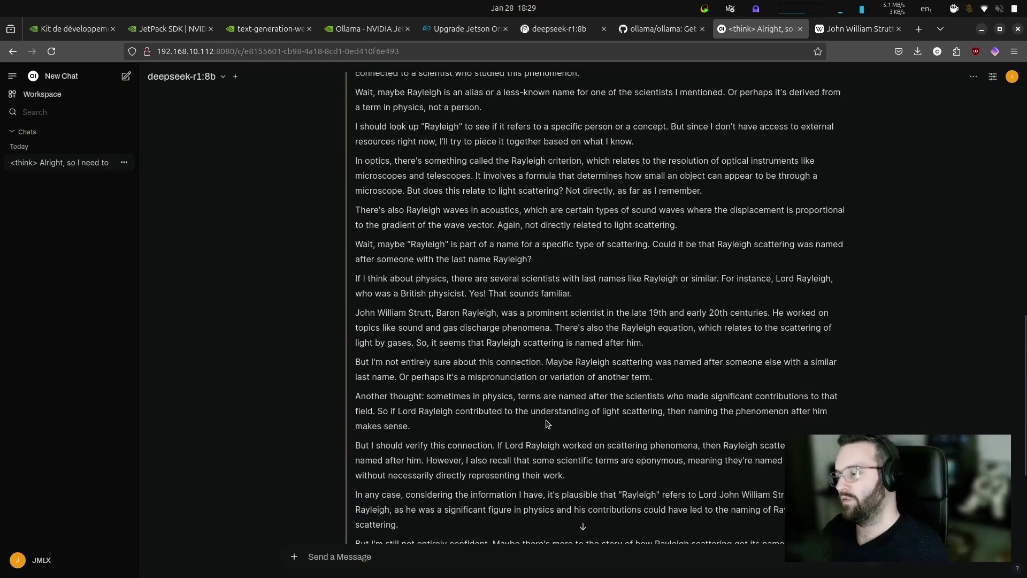
{"action": "scroll", "coordinate": [547, 423], "scroll_direction": "up", "scroll_amount": 2}
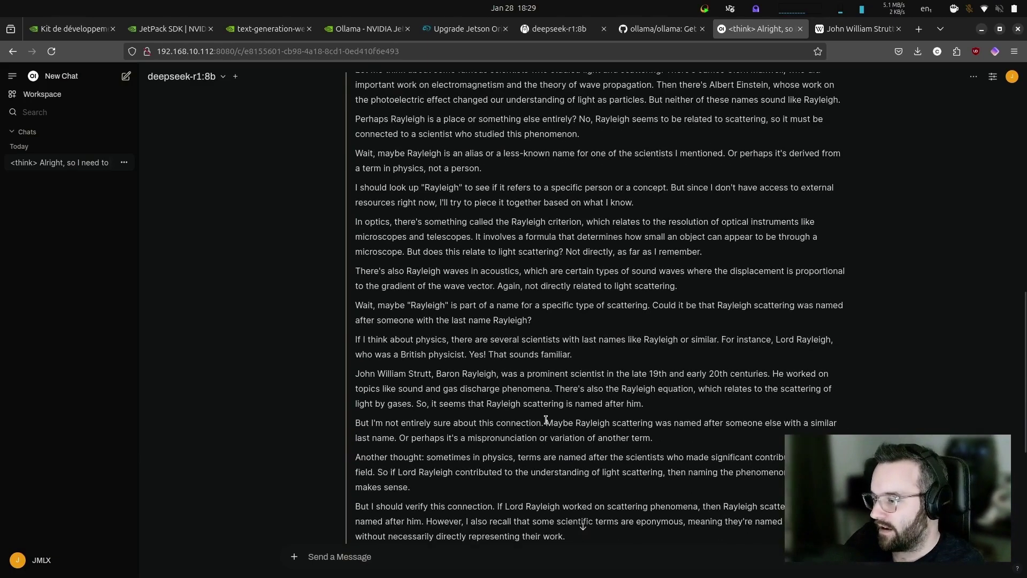
{"action": "scroll", "coordinate": [546, 420], "scroll_direction": "up", "scroll_amount": 2}
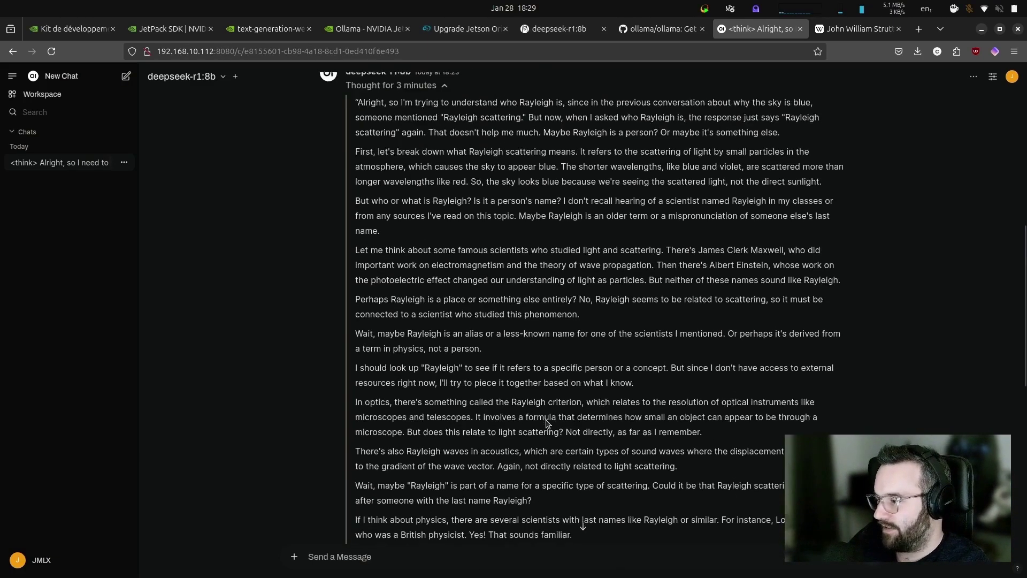
{"action": "scroll", "coordinate": [546, 420], "scroll_direction": "up", "scroll_amount": 1}
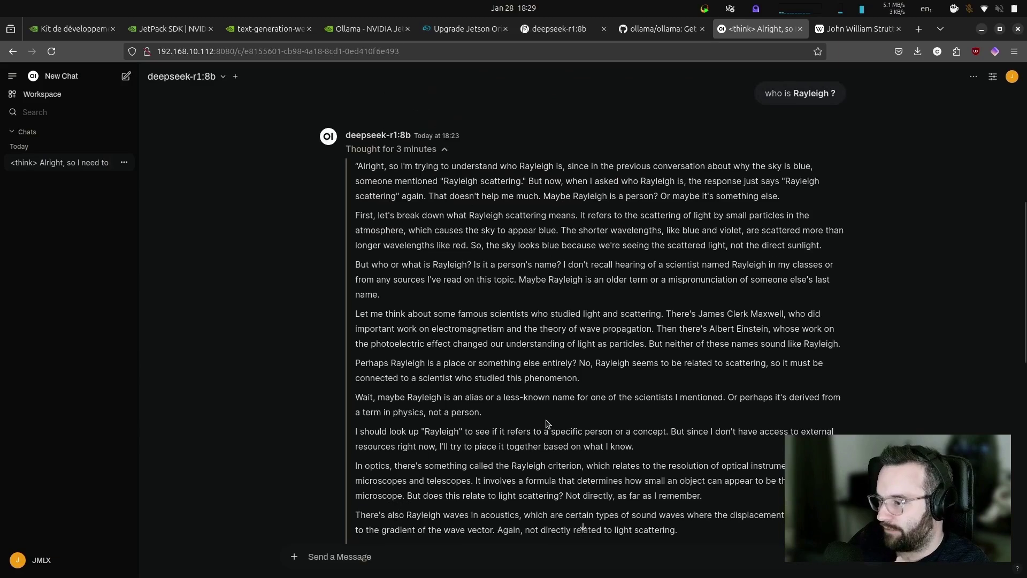
{"action": "scroll", "coordinate": [546, 423], "scroll_direction": "down", "scroll_amount": 2}
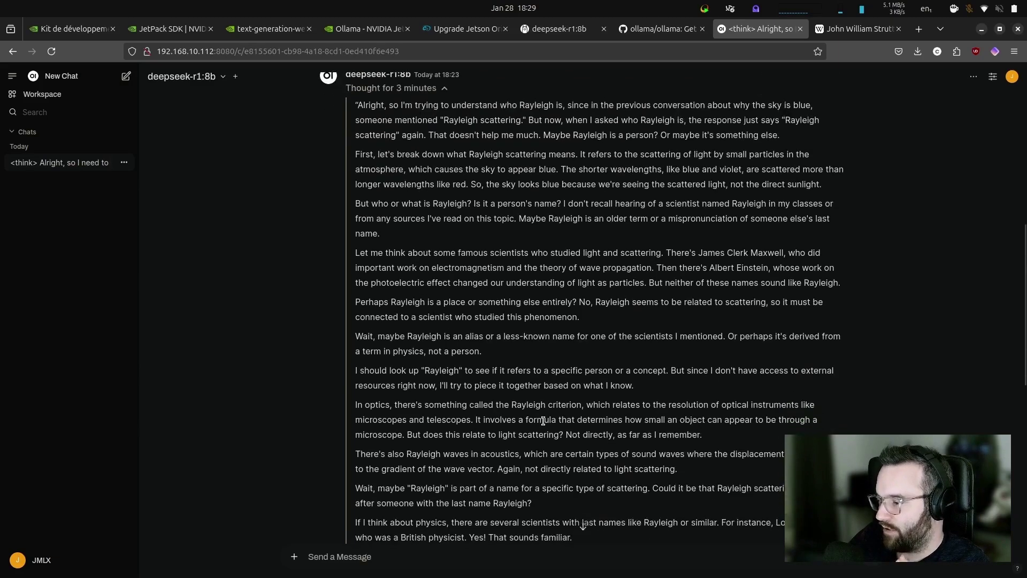
{"action": "scroll", "coordinate": [544, 424], "scroll_direction": "down", "scroll_amount": 1}
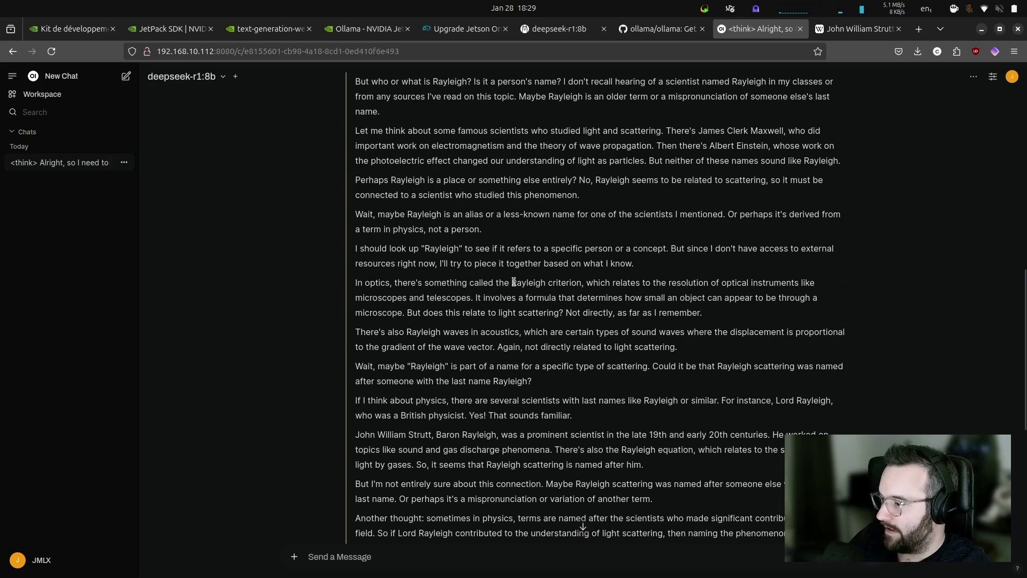
Step: Highlight the phrase 'Rayleigh criterion', then the word Rayleigh, and dismiss the selection
{"action": "left_click_drag", "start_coordinate": [512, 283], "coordinate": [580, 282]}
{"action": "left_click", "coordinate": [580, 282]}
{"action": "double_click", "coordinate": [530, 284]}
{"action": "scroll", "coordinate": [669, 363], "scroll_direction": "down", "scroll_amount": 2}
{"action": "left_click", "coordinate": [648, 375]}
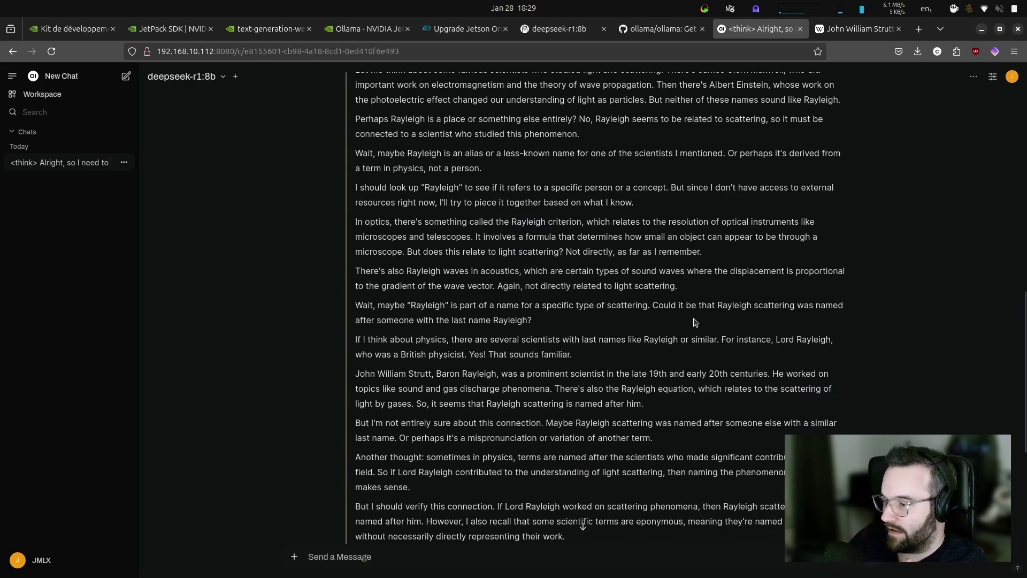
Step: Scroll down to the final answer and highlight its first lines
{"action": "scroll", "coordinate": [694, 323], "scroll_direction": "down", "scroll_amount": 2}
{"action": "scroll", "coordinate": [694, 322], "scroll_direction": "down", "scroll_amount": 2}
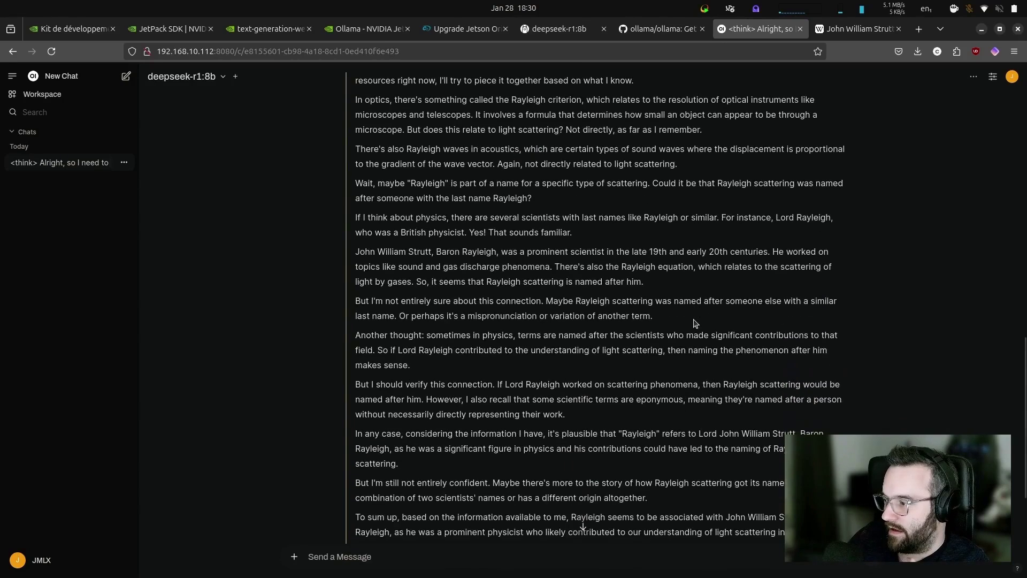
{"action": "scroll", "coordinate": [694, 323], "scroll_direction": "down", "scroll_amount": 2}
{"action": "scroll", "coordinate": [693, 319], "scroll_direction": "down", "scroll_amount": 2}
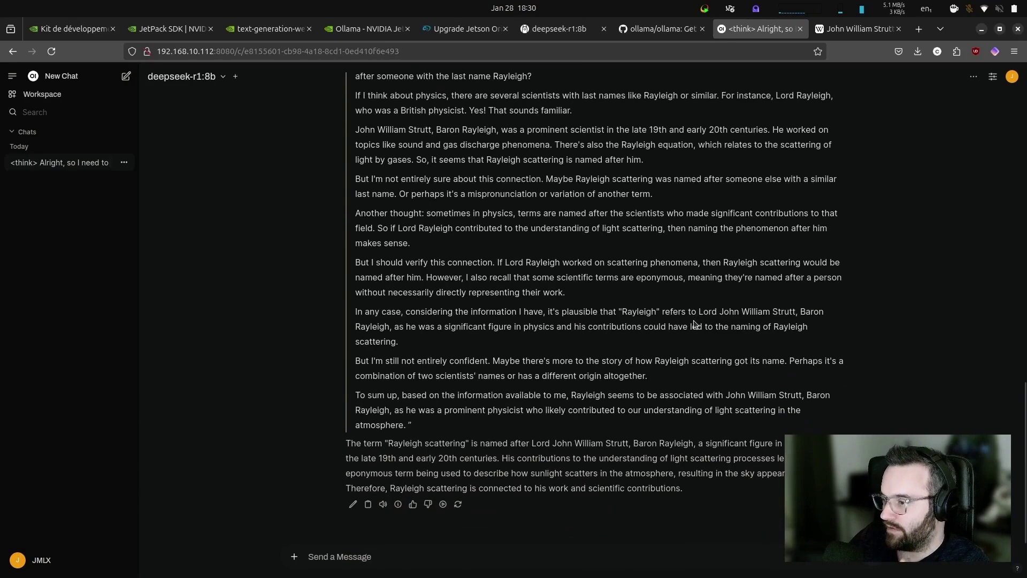
{"action": "scroll", "coordinate": [694, 321], "scroll_direction": "up", "scroll_amount": 2}
{"action": "scroll", "coordinate": [694, 320], "scroll_direction": "down", "scroll_amount": 2}
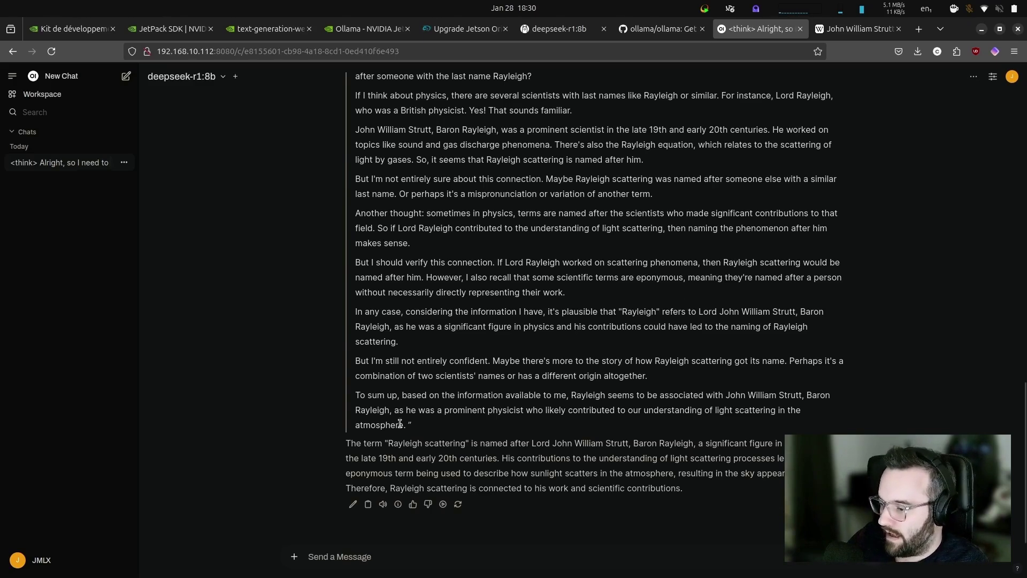
{"action": "left_click_drag", "start_coordinate": [346, 443], "coordinate": [788, 459]}
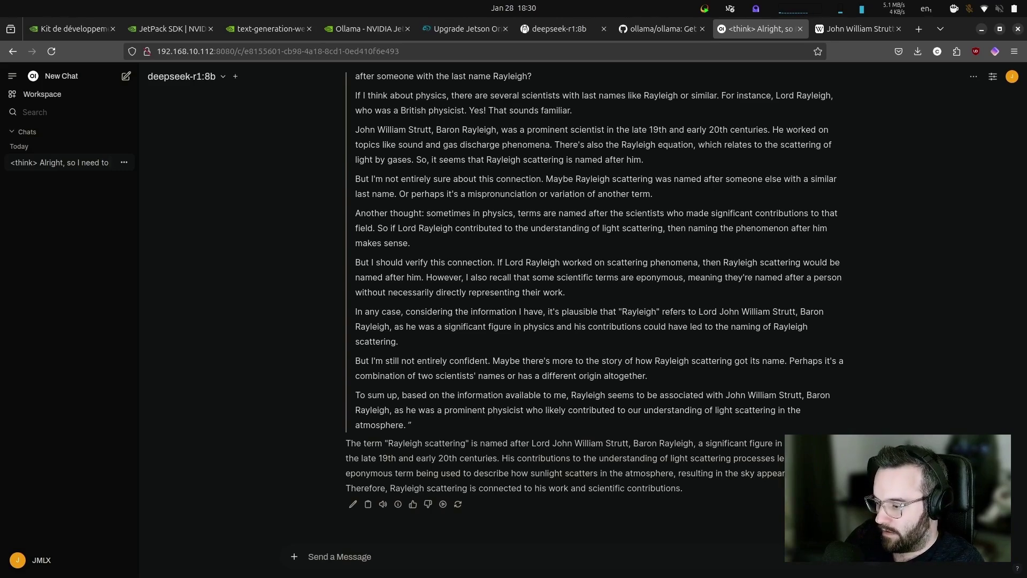
{"action": "scroll", "coordinate": [594, 301], "scroll_direction": "up", "scroll_amount": 2}
{"action": "scroll", "coordinate": [595, 301], "scroll_direction": "down", "scroll_amount": 2}
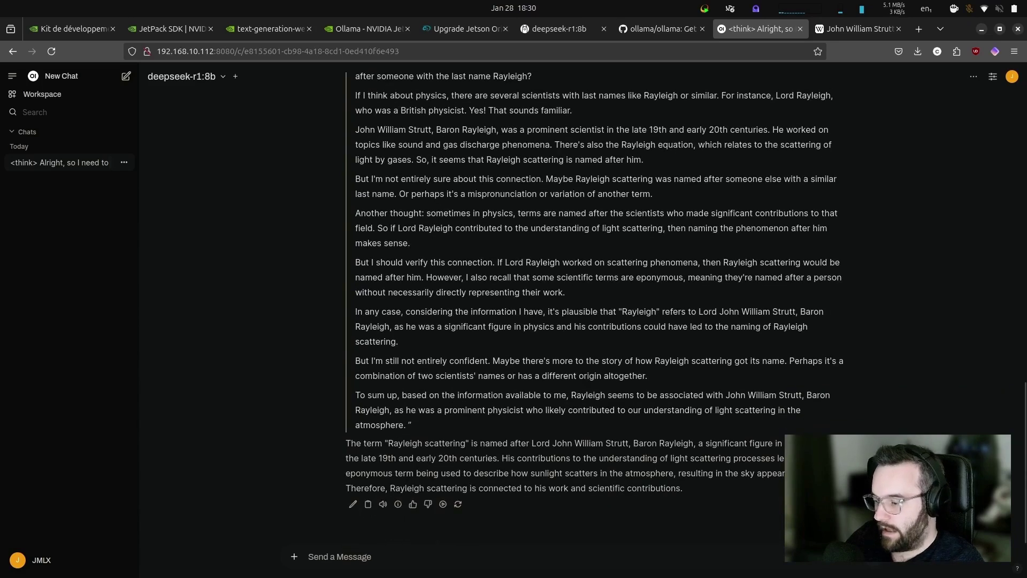
{"action": "scroll", "coordinate": [592, 345], "scroll_direction": "up", "scroll_amount": 5}
{"action": "scroll", "coordinate": [592, 345], "scroll_direction": "up", "scroll_amount": 5}
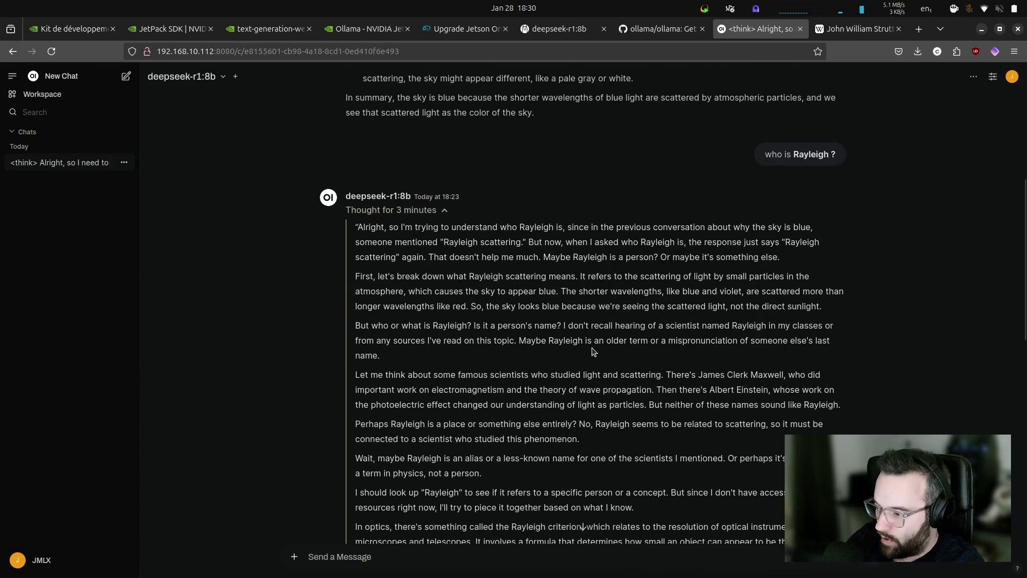
{"action": "scroll", "coordinate": [592, 350], "scroll_direction": "down", "scroll_amount": 1}
{"action": "scroll", "coordinate": [593, 348], "scroll_direction": "down", "scroll_amount": 1}
{"action": "scroll", "coordinate": [593, 348], "scroll_direction": "down", "scroll_amount": 5}
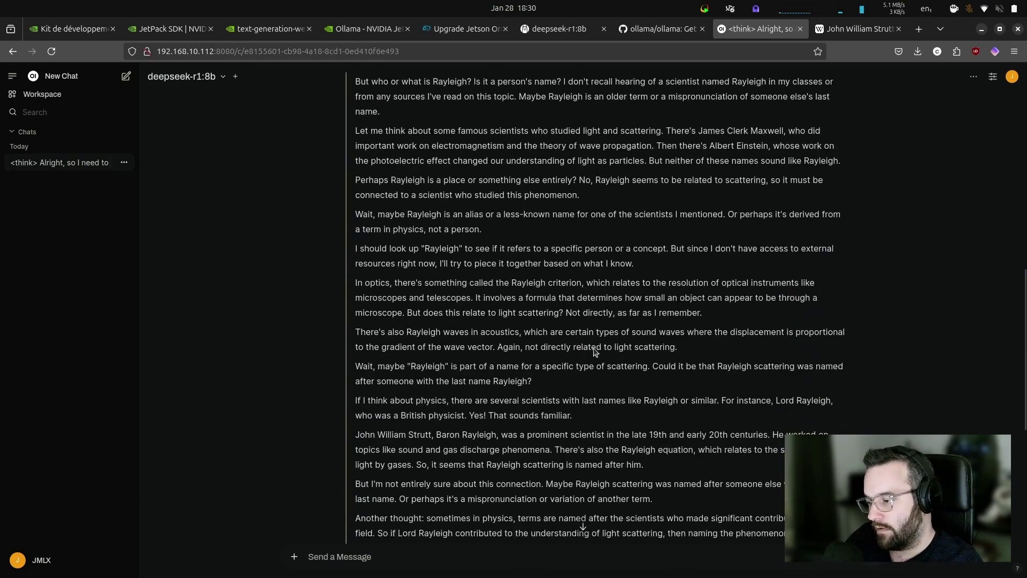
{"action": "scroll", "coordinate": [596, 353], "scroll_direction": "up", "scroll_amount": 7}
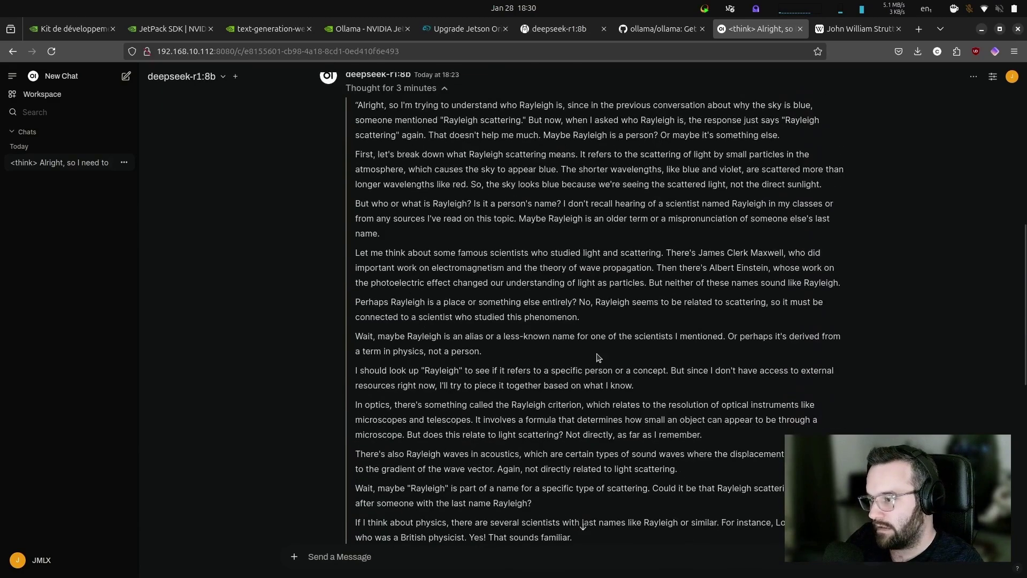
{"action": "left_click", "coordinate": [442, 213]}
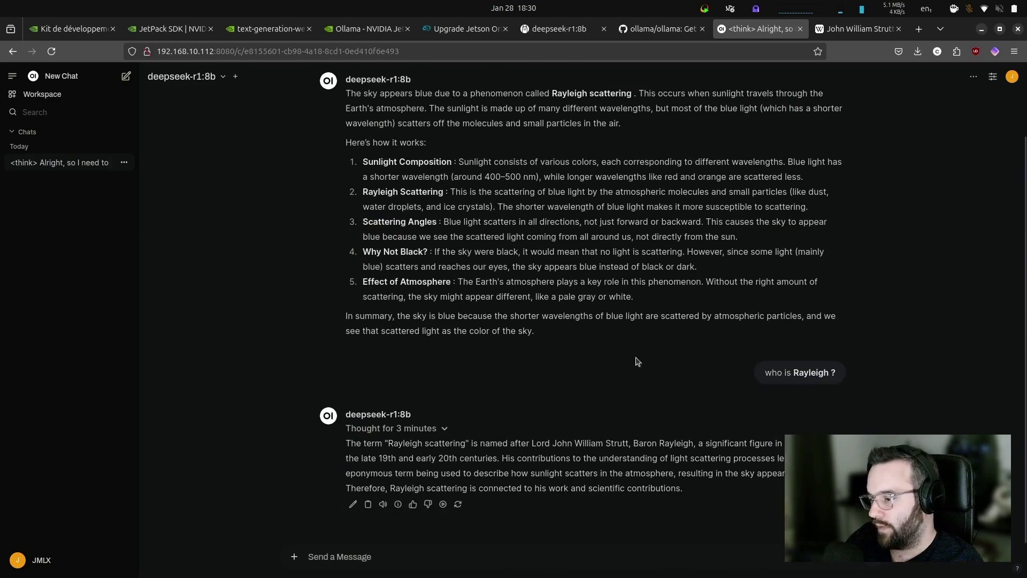
{"action": "left_click", "coordinate": [444, 426]}
{"action": "scroll", "coordinate": [644, 416], "scroll_direction": "down", "scroll_amount": 2}
{"action": "scroll", "coordinate": [645, 416], "scroll_direction": "down", "scroll_amount": 3}
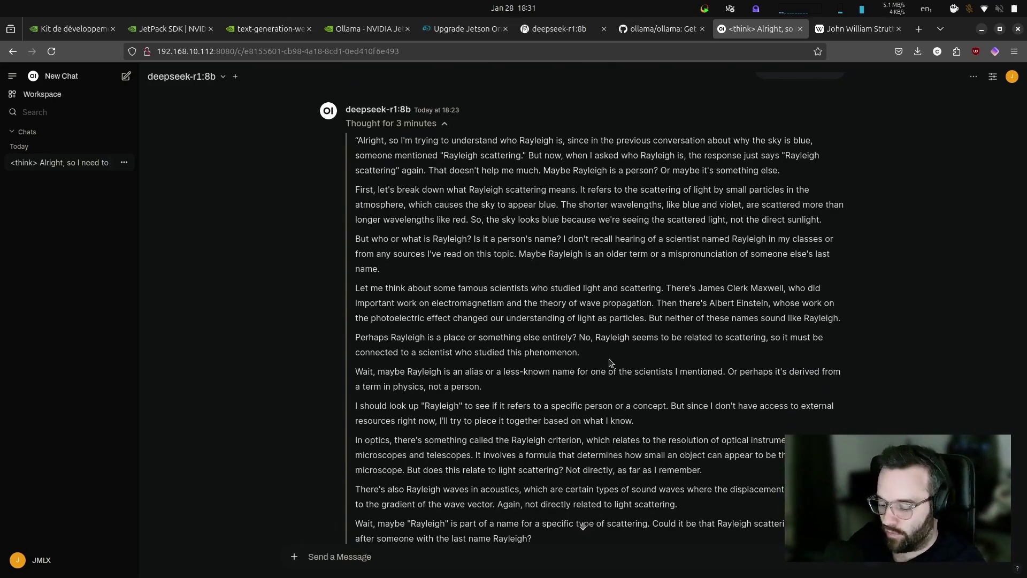
{"action": "key", "text": "ctrl+t"}
Step: Open Yahoo Finance's NVDA quote page on its 5-day chart and bring up Dark Reader settings
{"action": "type", "text": "nv"}
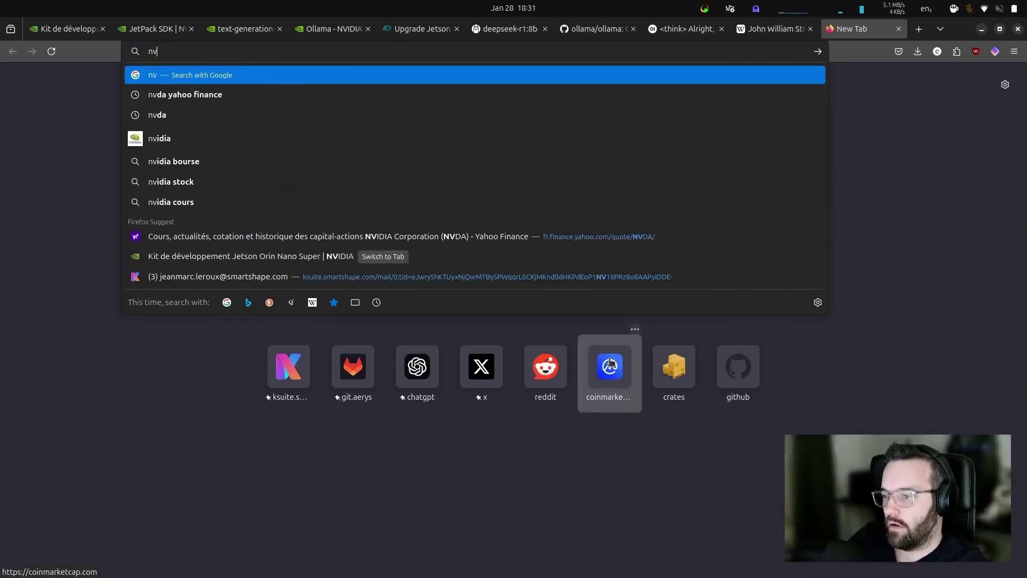
{"action": "key", "text": "Down"}
{"action": "key", "text": "Down"}
{"action": "key", "text": "Down"}
{"action": "key", "text": "Down"}
{"action": "key", "text": "Down"}
{"action": "key", "text": "Down"}
{"action": "key", "text": "Down"}
{"action": "key", "text": "Return"}
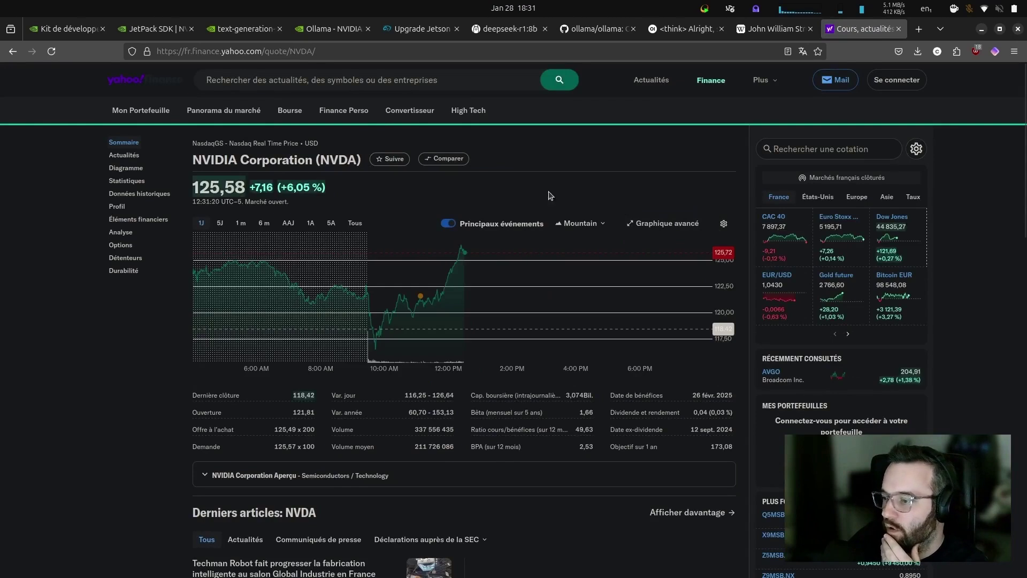
{"action": "left_click", "coordinate": [221, 224]}
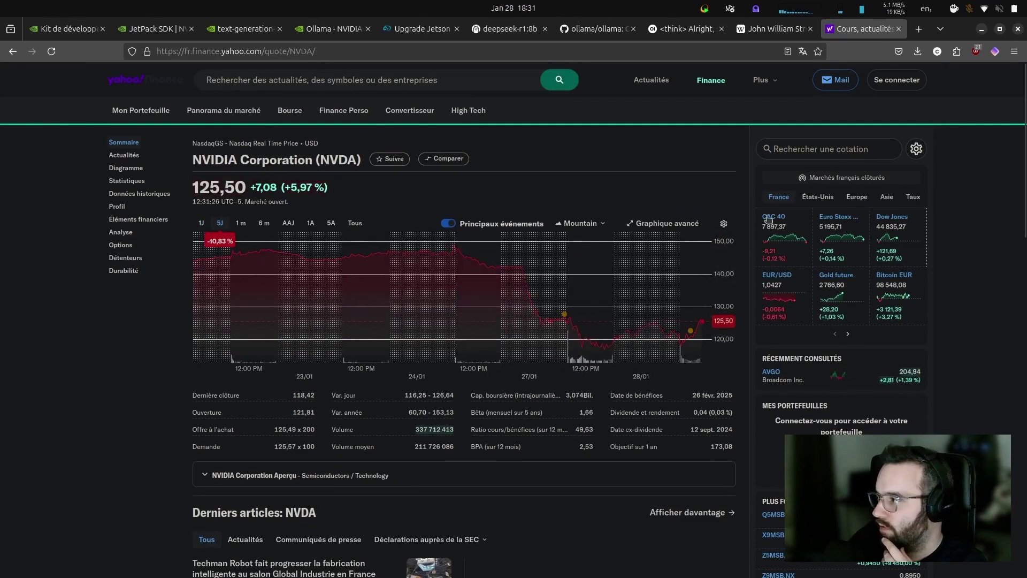
{"action": "left_click", "coordinate": [957, 51]}
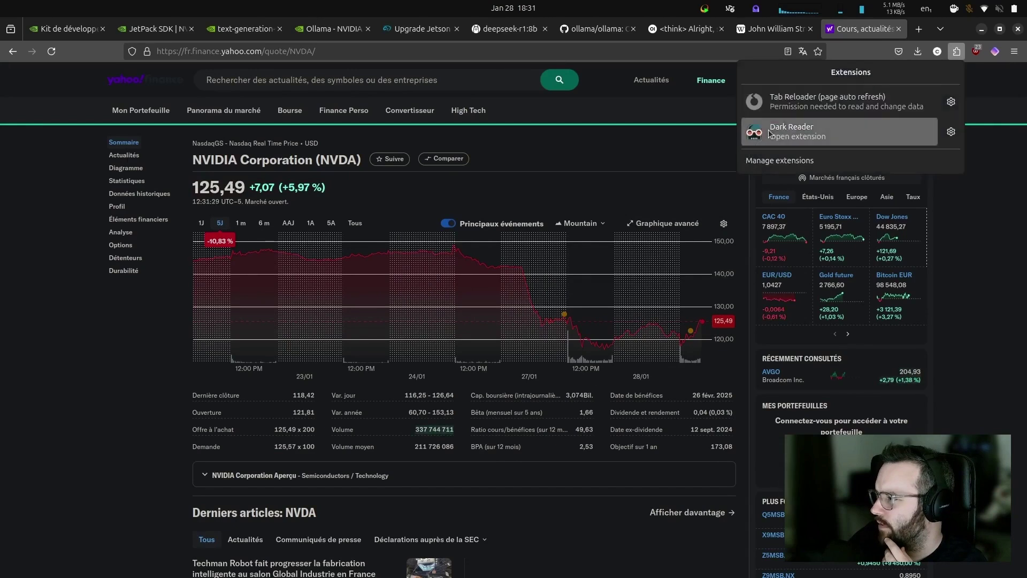
{"action": "left_click", "coordinate": [824, 131]}
Step: Turn Dark Reader off for Yahoo Finance and review the NVDA quote at 125,42 in light colours
{"action": "left_click", "coordinate": [861, 95]}
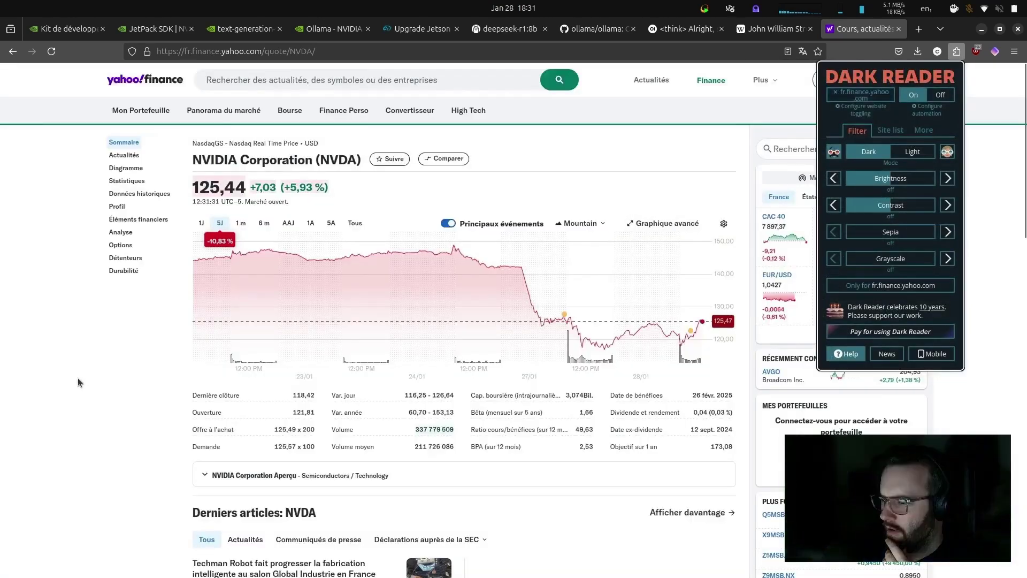
{"action": "left_click", "coordinate": [78, 378]}
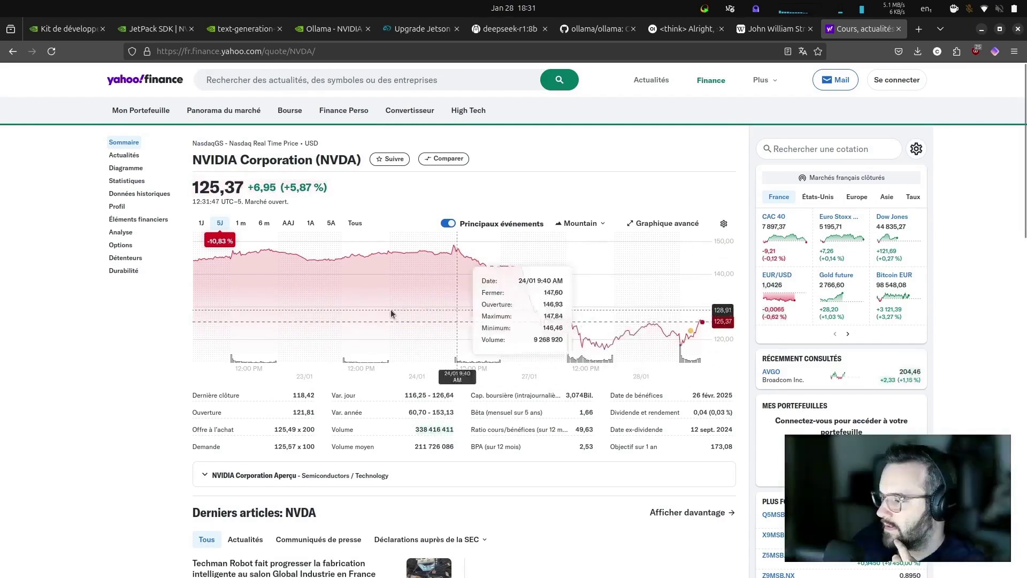
{"action": "scroll", "coordinate": [144, 327], "scroll_direction": "down", "scroll_amount": 2}
{"action": "scroll", "coordinate": [144, 328], "scroll_direction": "up", "scroll_amount": 2}
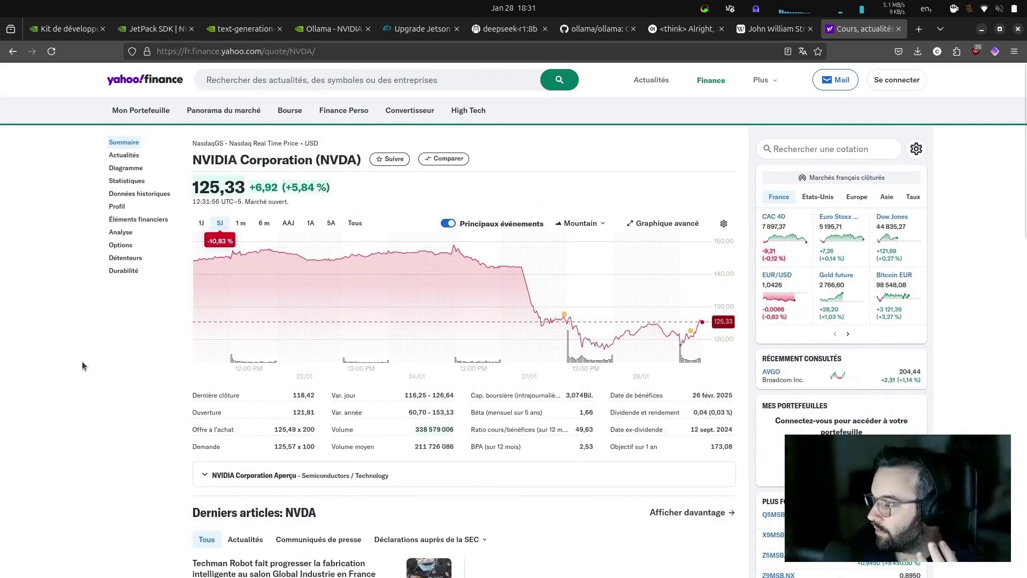
{"action": "scroll", "coordinate": [82, 361], "scroll_direction": "down", "scroll_amount": 2}
{"action": "scroll", "coordinate": [82, 361], "scroll_direction": "up", "scroll_amount": 2}
{"action": "scroll", "coordinate": [82, 361], "scroll_direction": "down", "scroll_amount": 2}
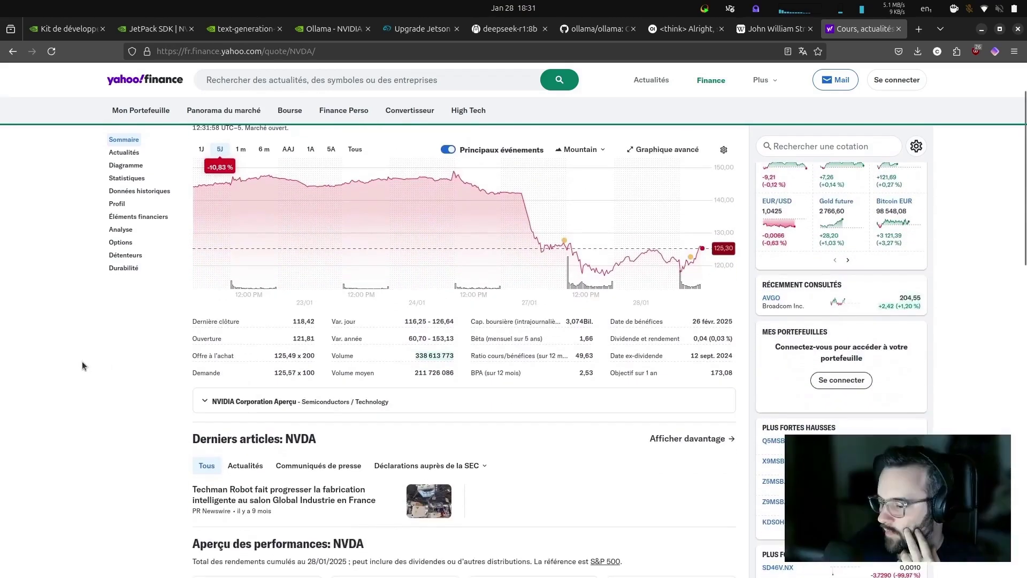
{"action": "scroll", "coordinate": [82, 361], "scroll_direction": "up", "scroll_amount": 2}
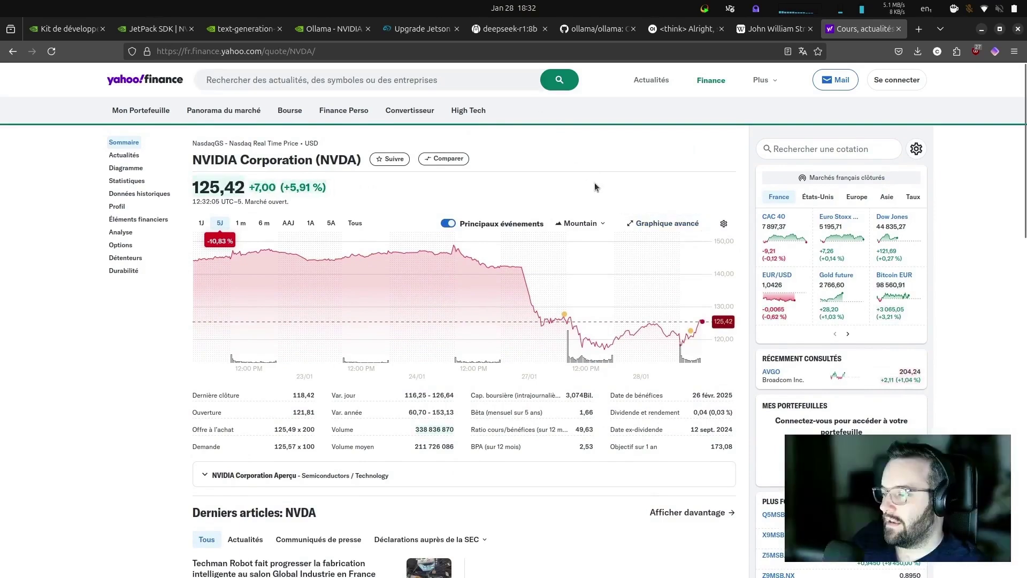
Step: Back in the Rayleigh chat, collapse deepseek-r1:8b's 'Thought for 3 minutes' reasoning
{"action": "left_click", "coordinate": [690, 28]}
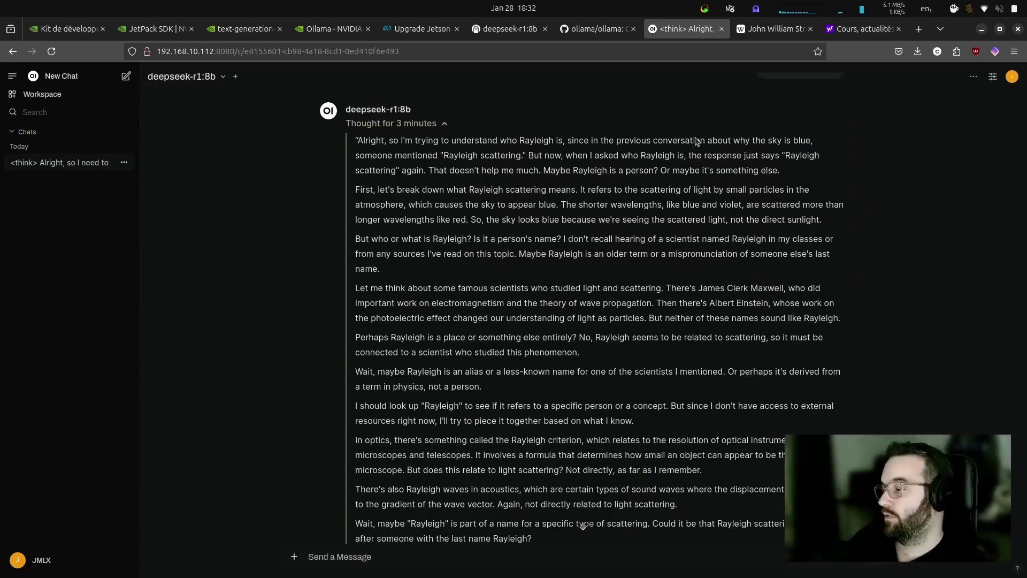
{"action": "scroll", "coordinate": [707, 259], "scroll_direction": "down", "scroll_amount": 10}
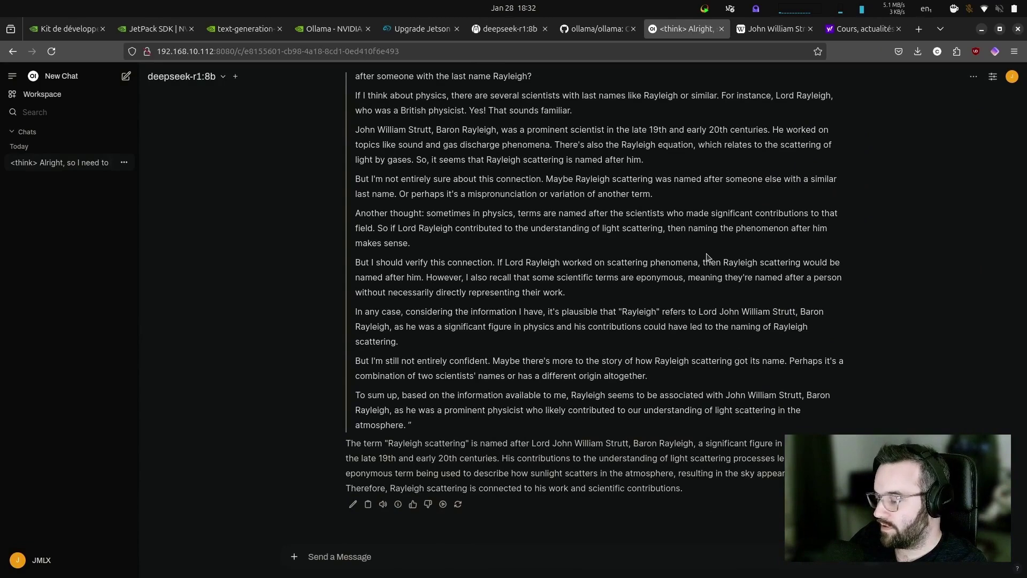
{"action": "scroll", "coordinate": [706, 257], "scroll_direction": "up", "scroll_amount": 15}
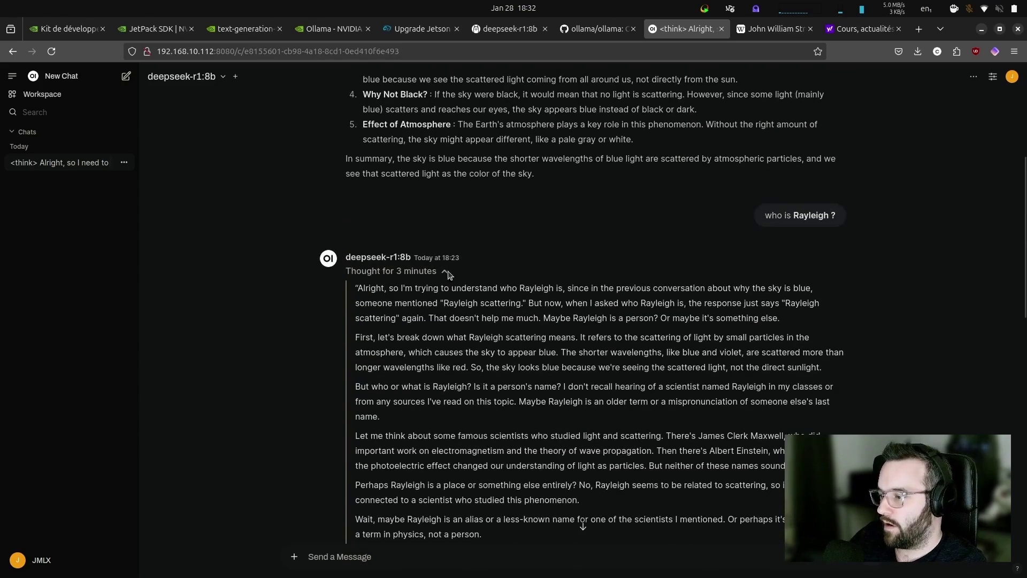
{"action": "left_click", "coordinate": [431, 271]}
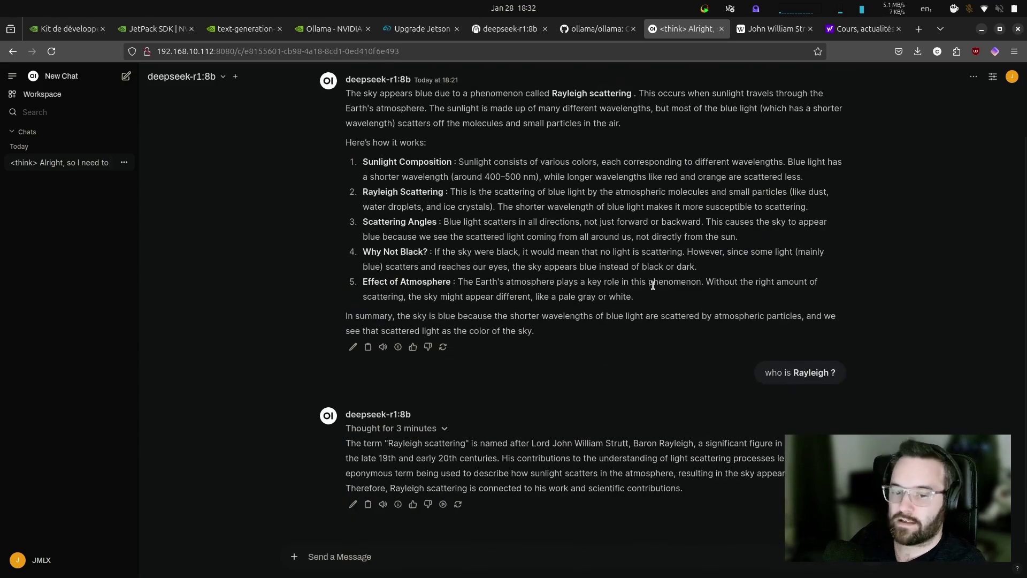